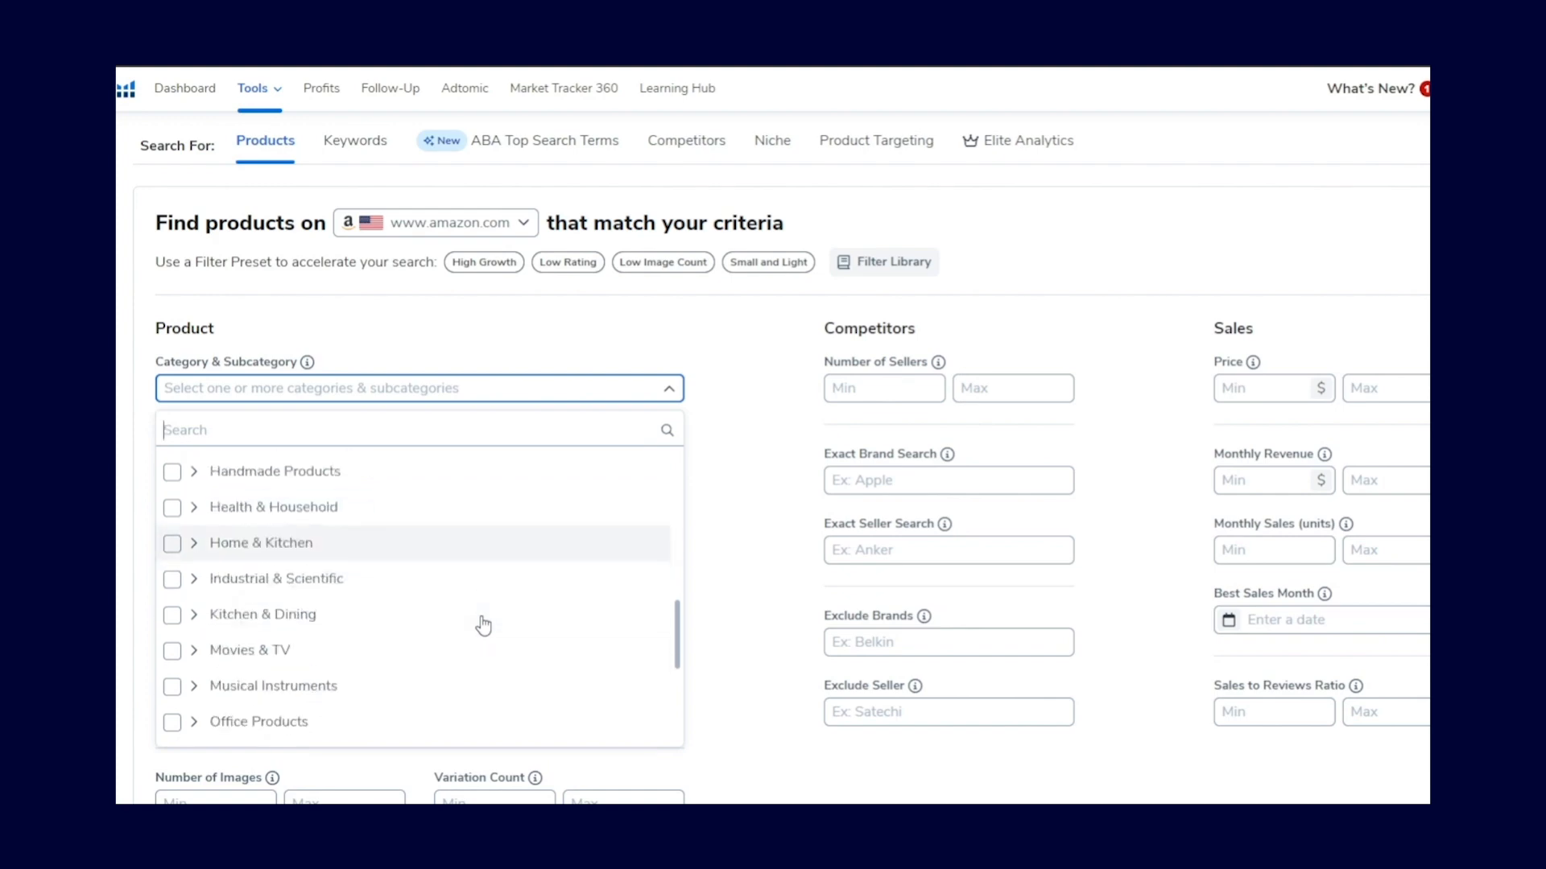
# Step: Open Magnet and search for the 'dog toys' keyword suggestion
pyautogui.scroll(2, 480, 662)
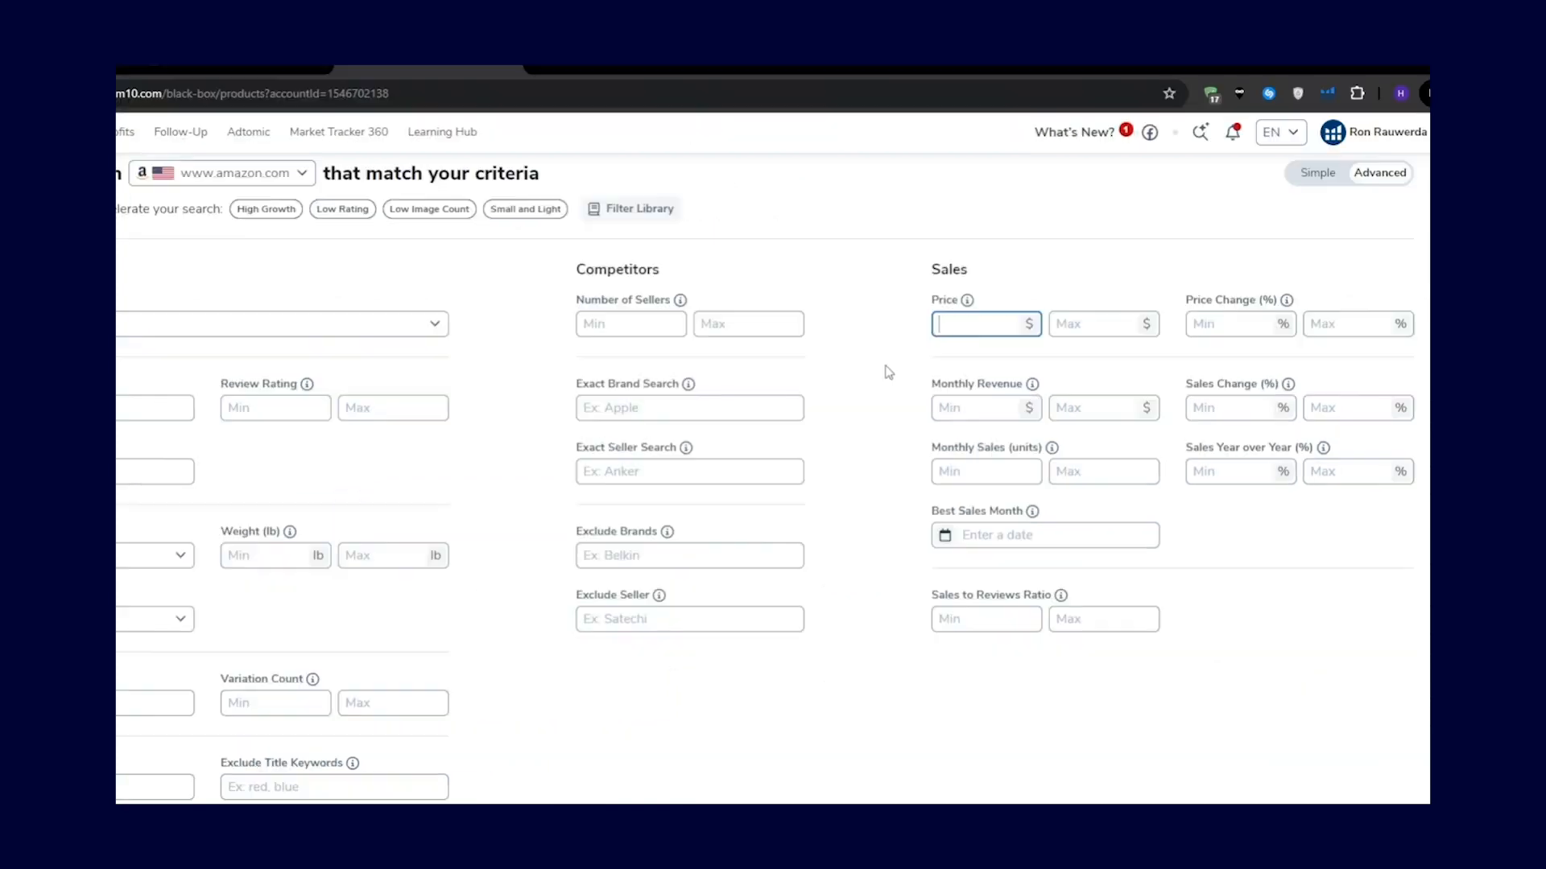
pyautogui.write('3')
pyautogui.press('Tab')
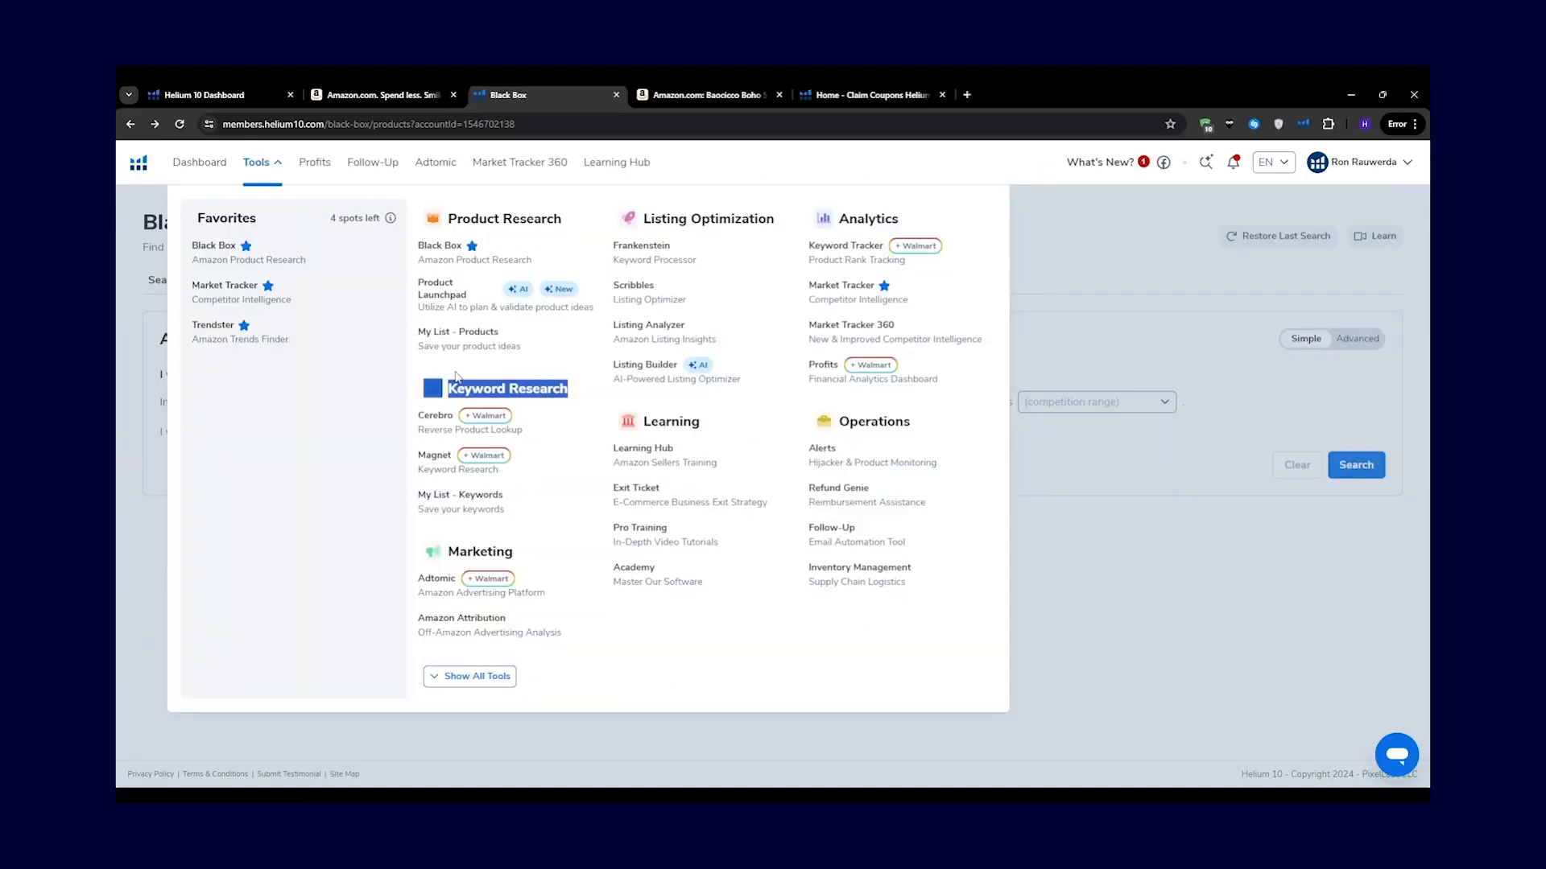
pyautogui.click(435, 455)
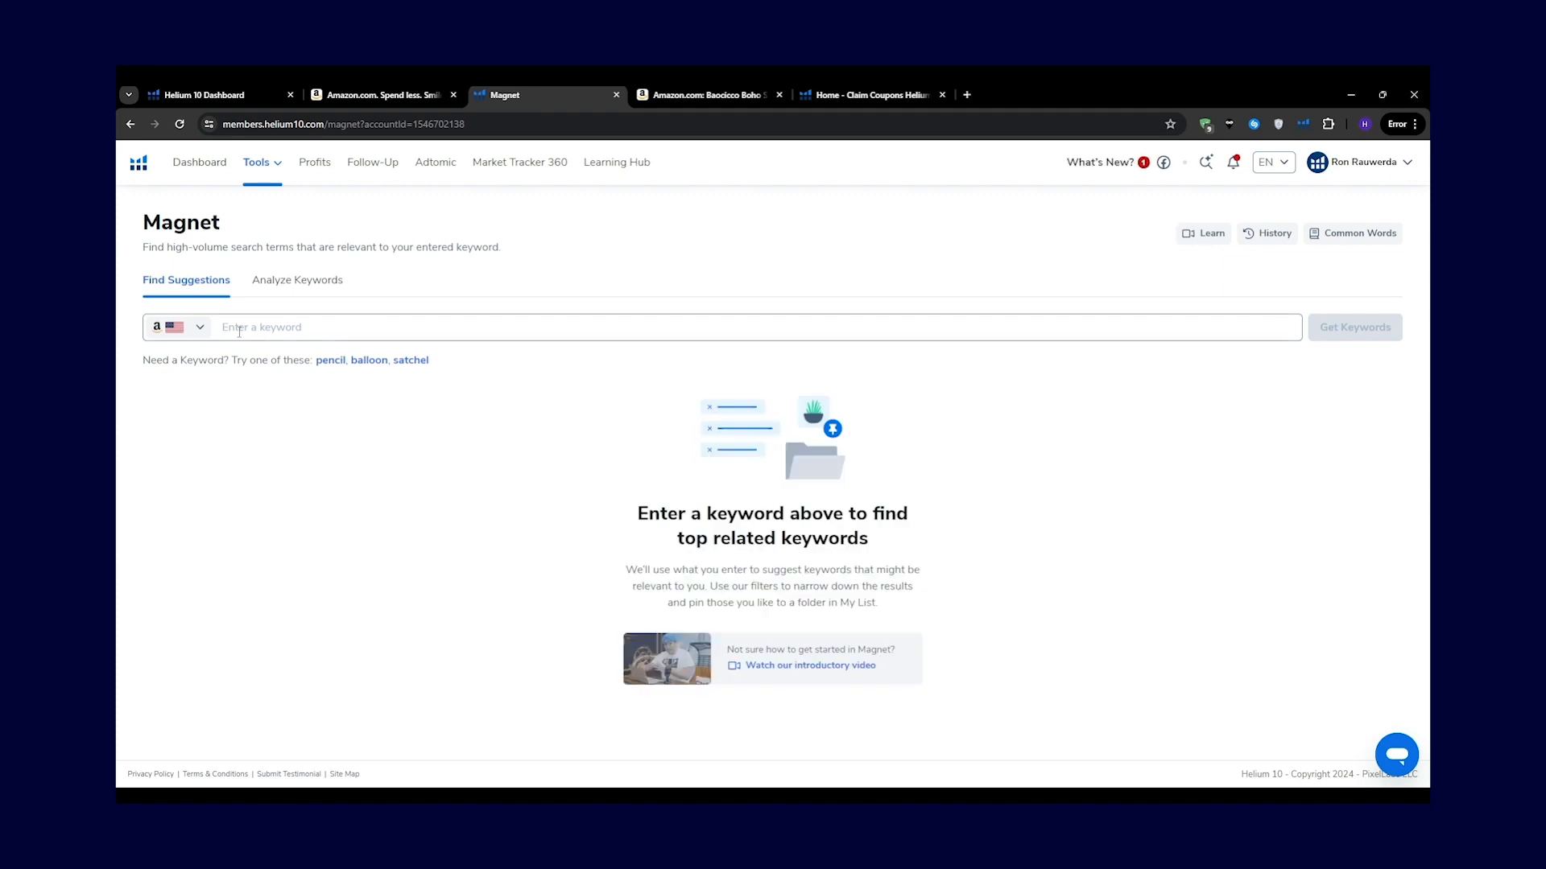
pyautogui.click(249, 330)
pyautogui.write('dog toy')
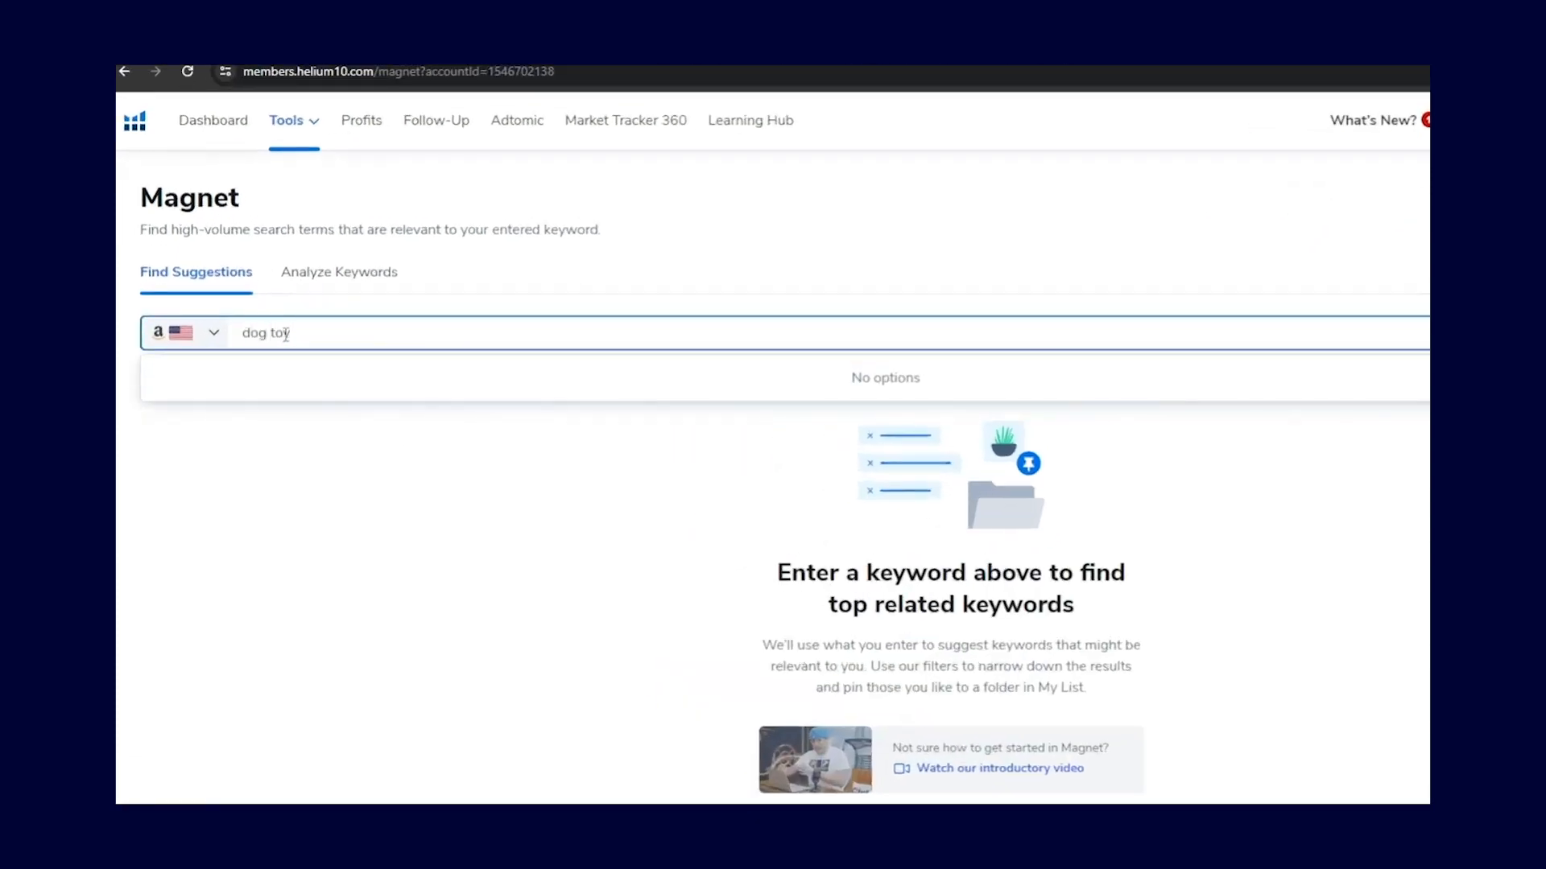
pyautogui.click(267, 370)
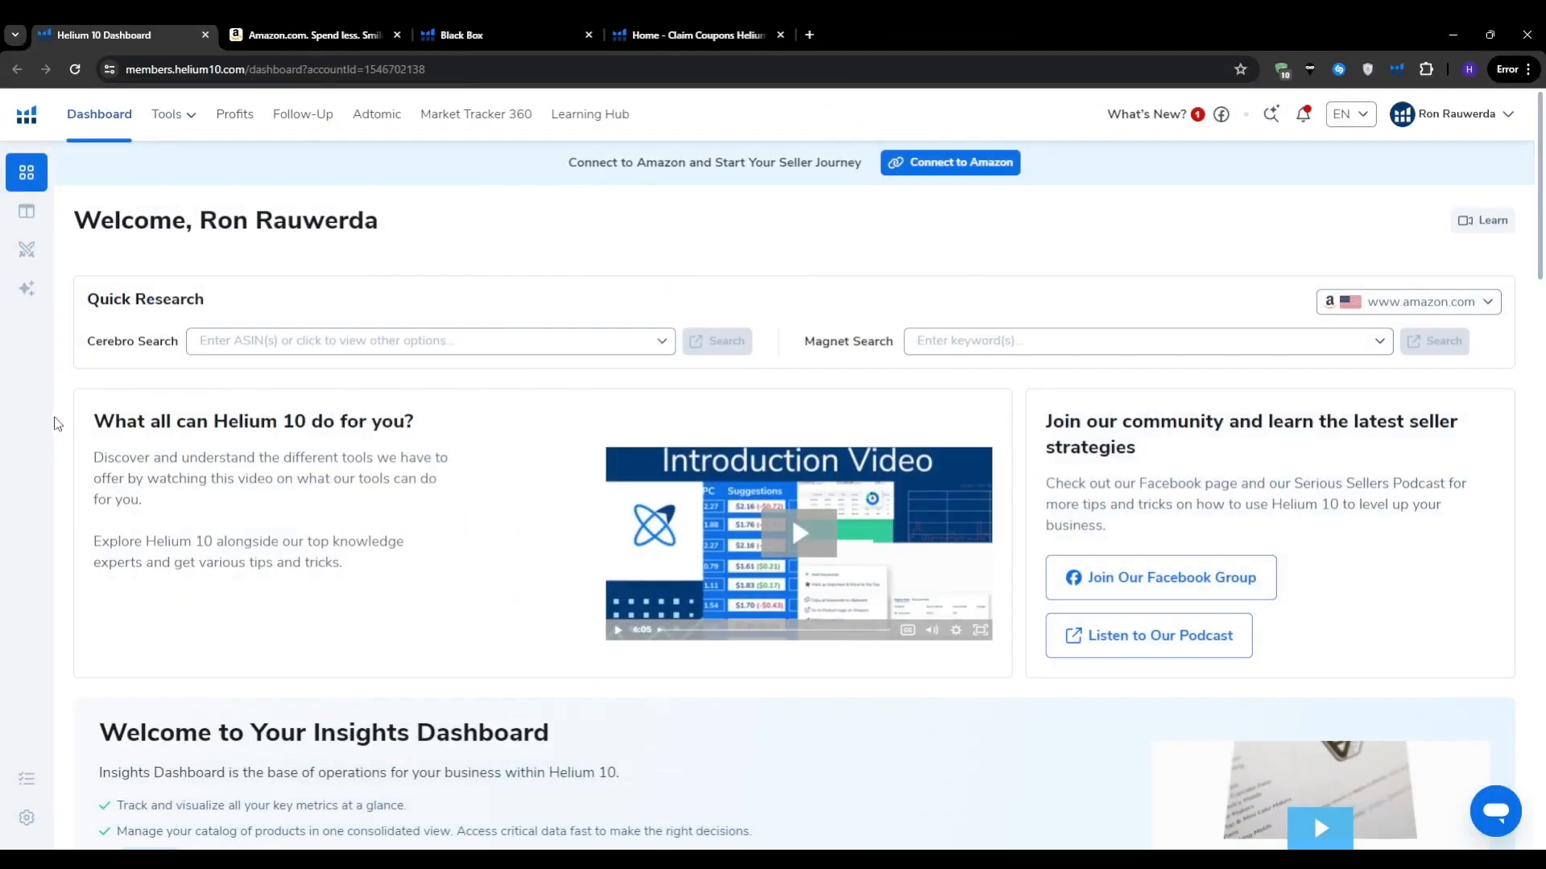
# Step: Switch to the 'Home - Claim Coupons' tab showing the Helium 10 discount offers
pyautogui.moveTo(45, 448)
pyautogui.scroll(-2, 419, 483)
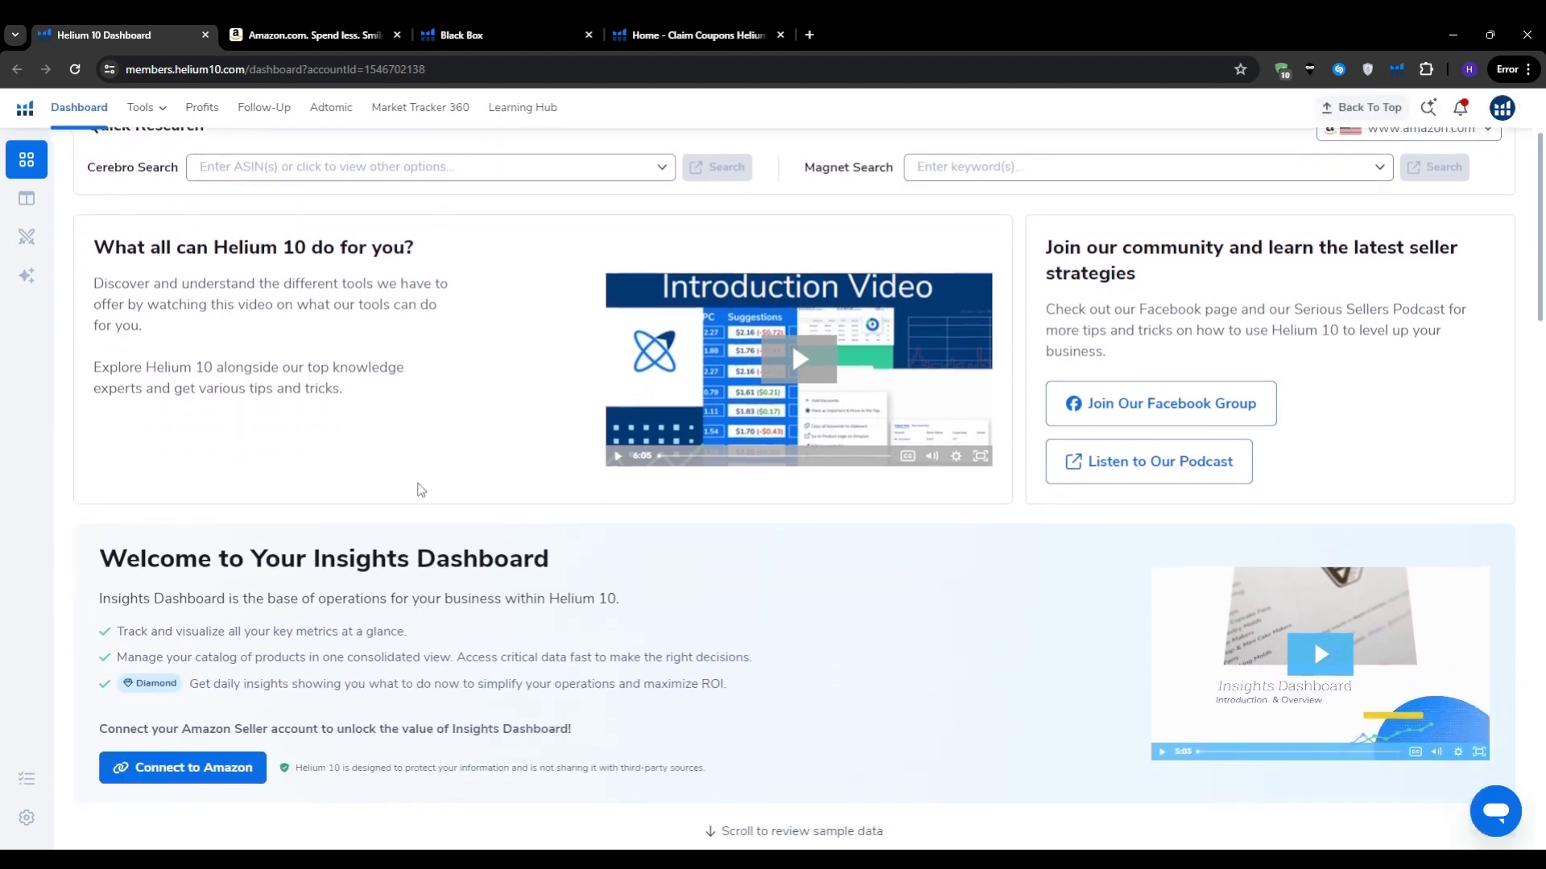
pyautogui.scroll(2, 419, 490)
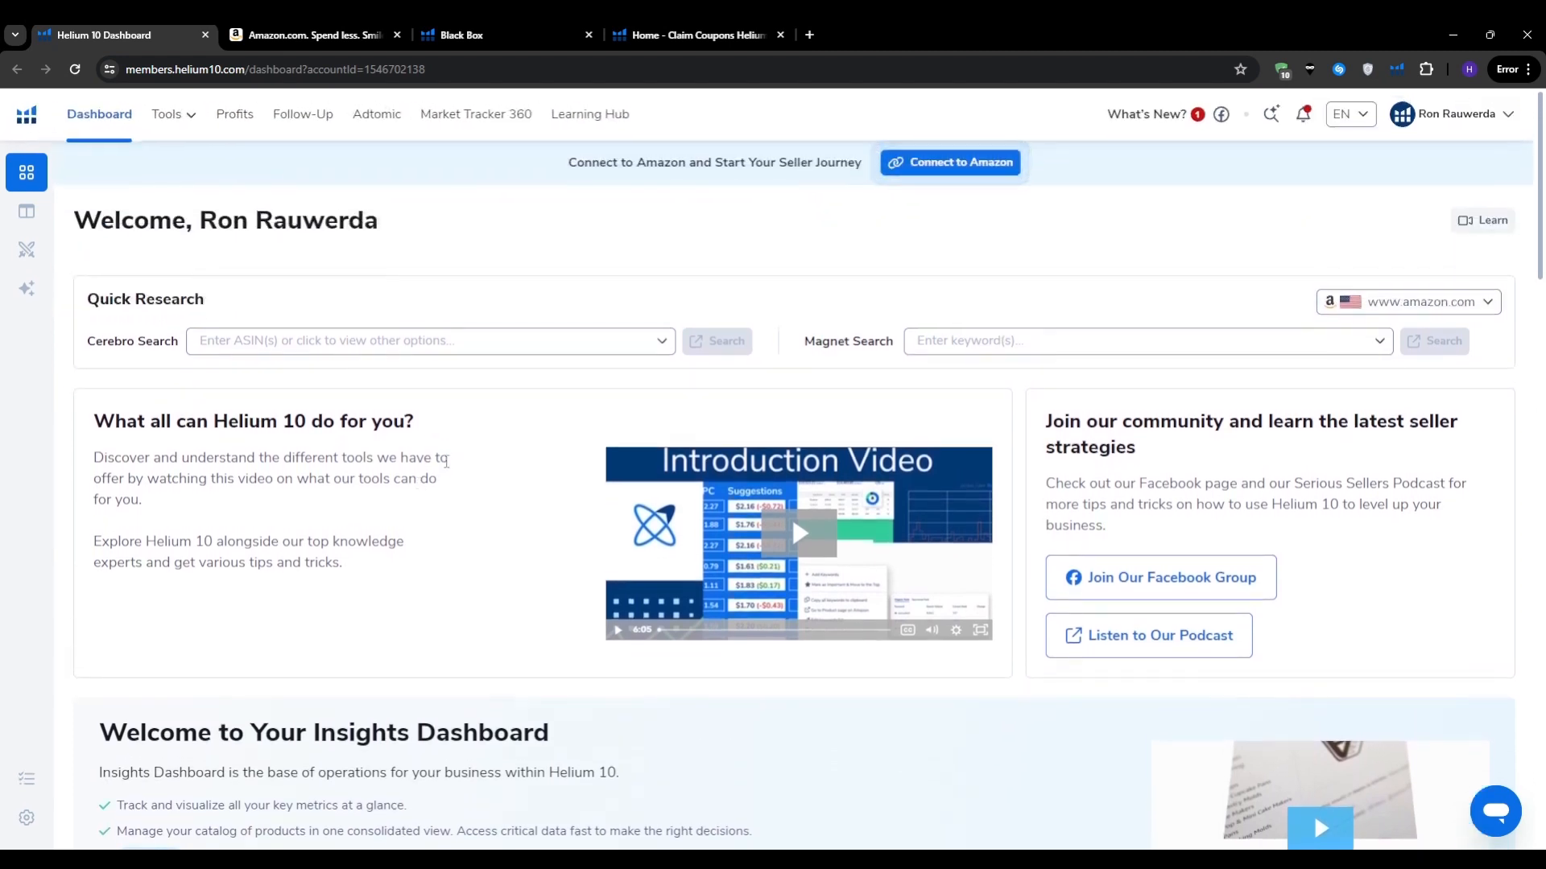
pyautogui.click(687, 36)
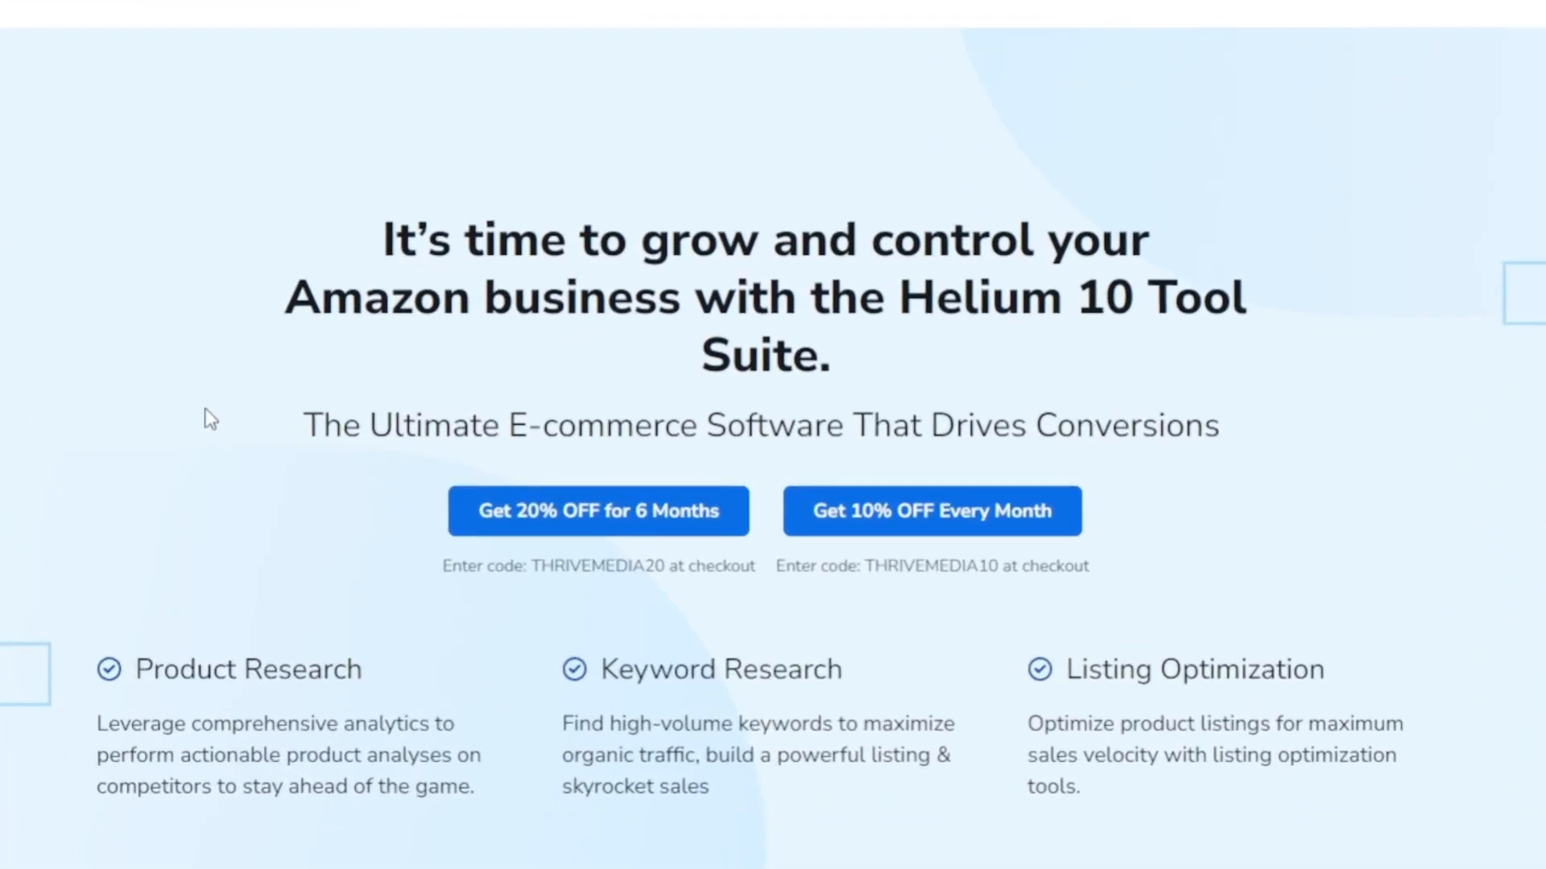
# Step: Highlight the 20% off coupon code, then go back to the Helium 10 Dashboard tab
pyautogui.doubleClick(581, 565)
pyautogui.click(219, 611)
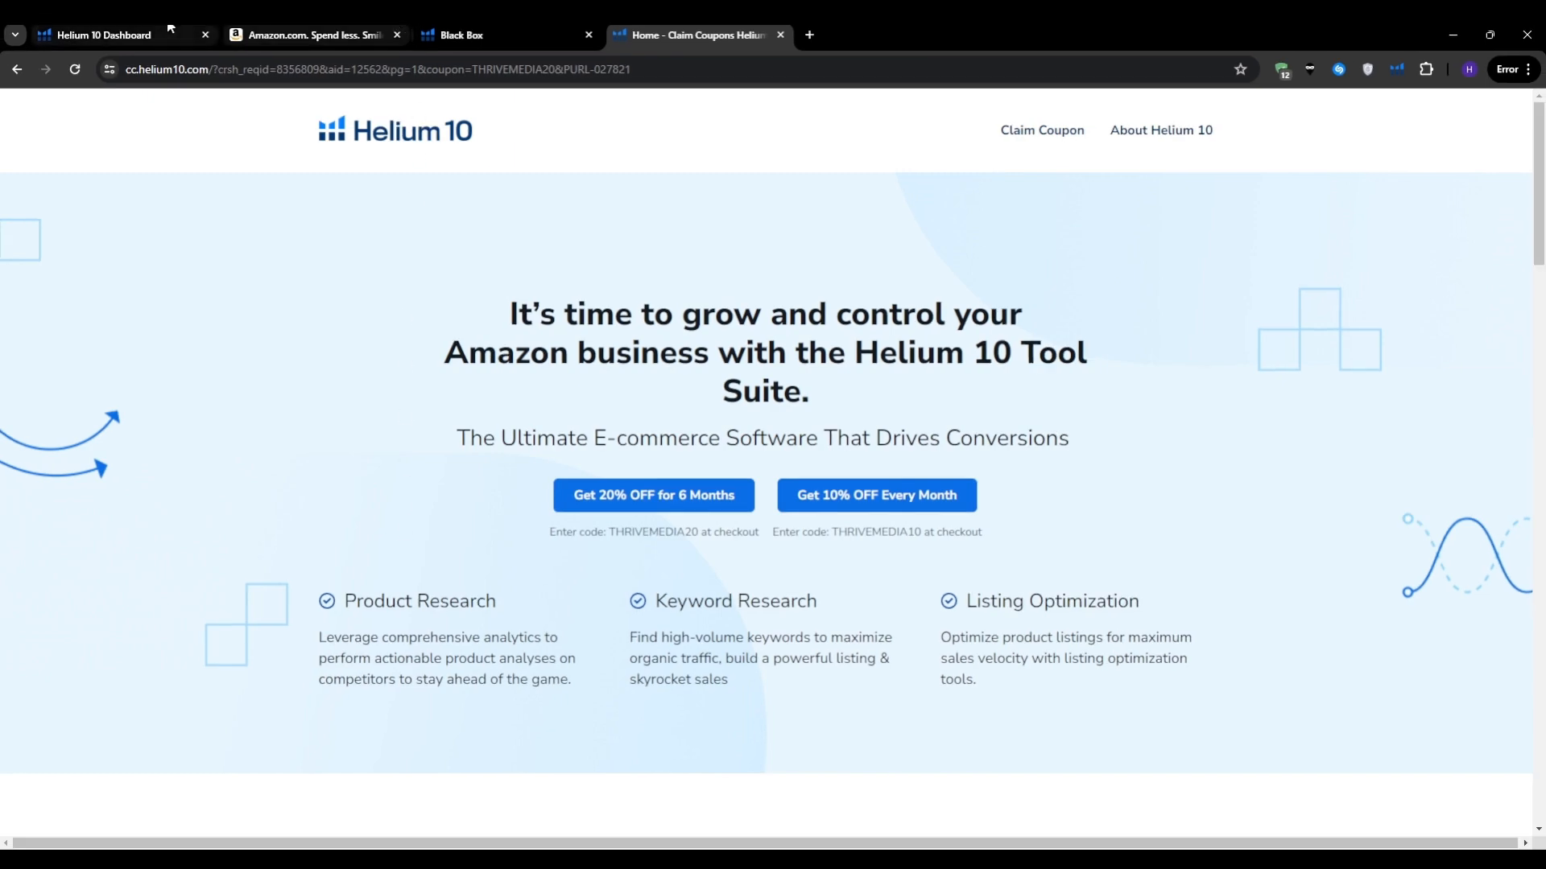
pyautogui.click(121, 35)
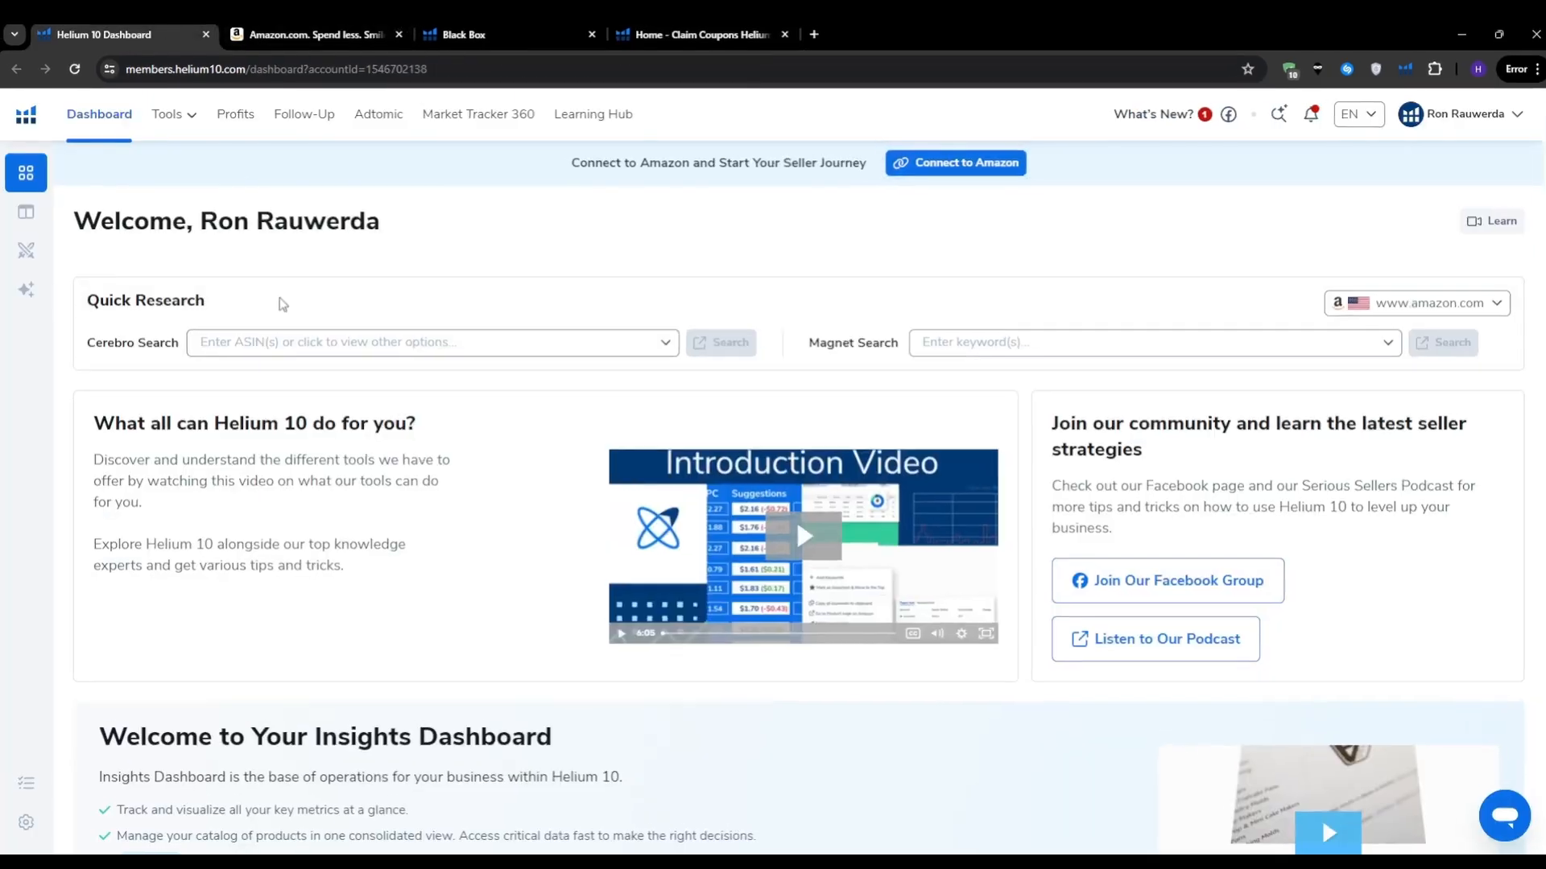
# Step: Open Black Box from the Tools menu and switch its filters to Advanced
pyautogui.click(189, 115)
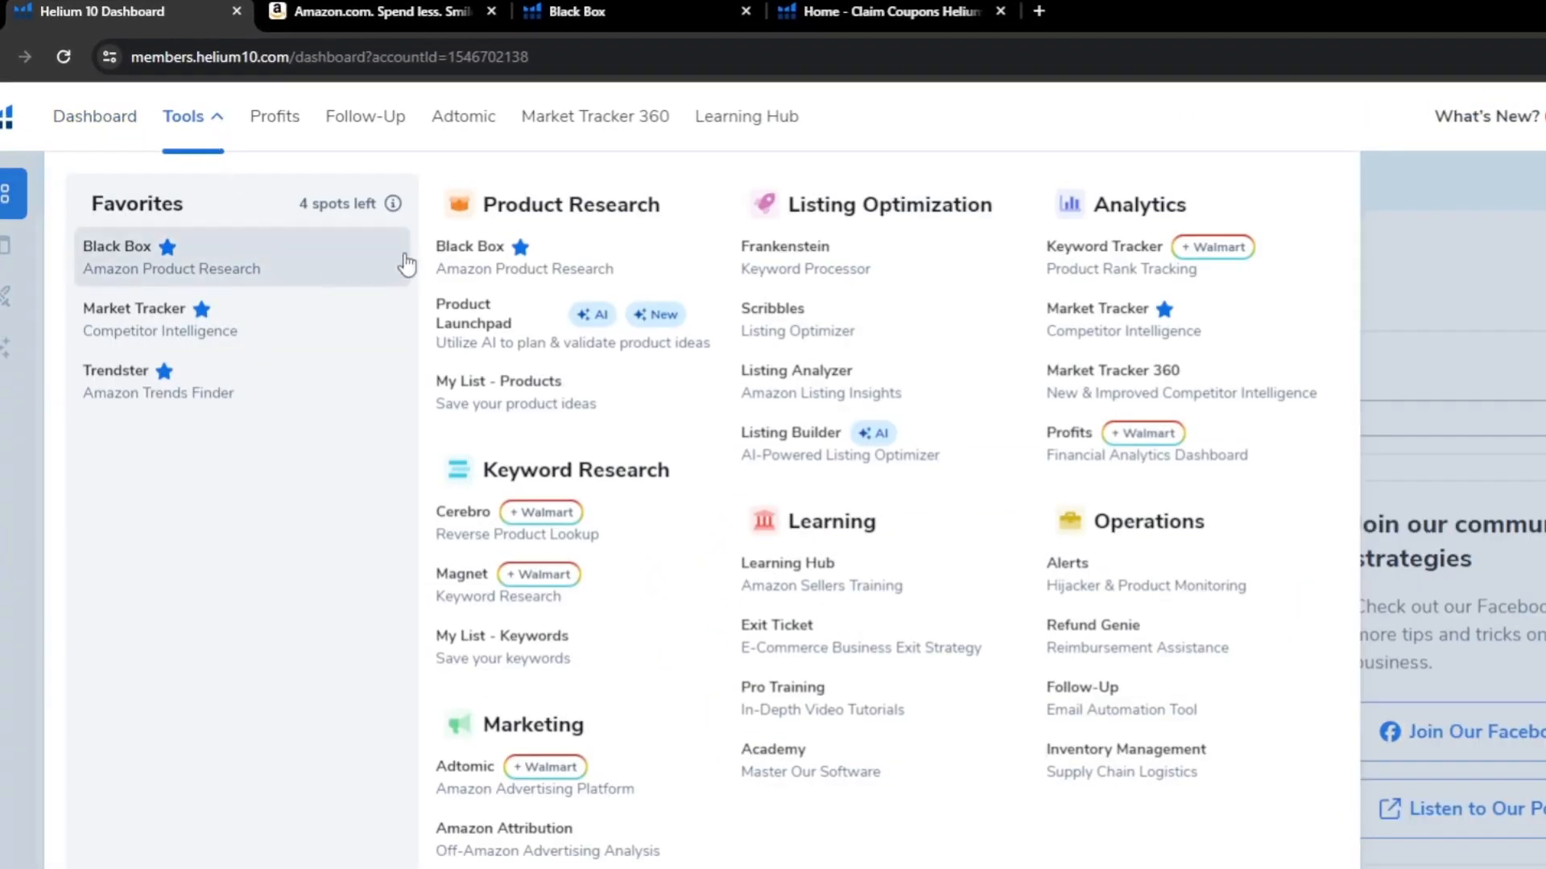
pyautogui.click(470, 247)
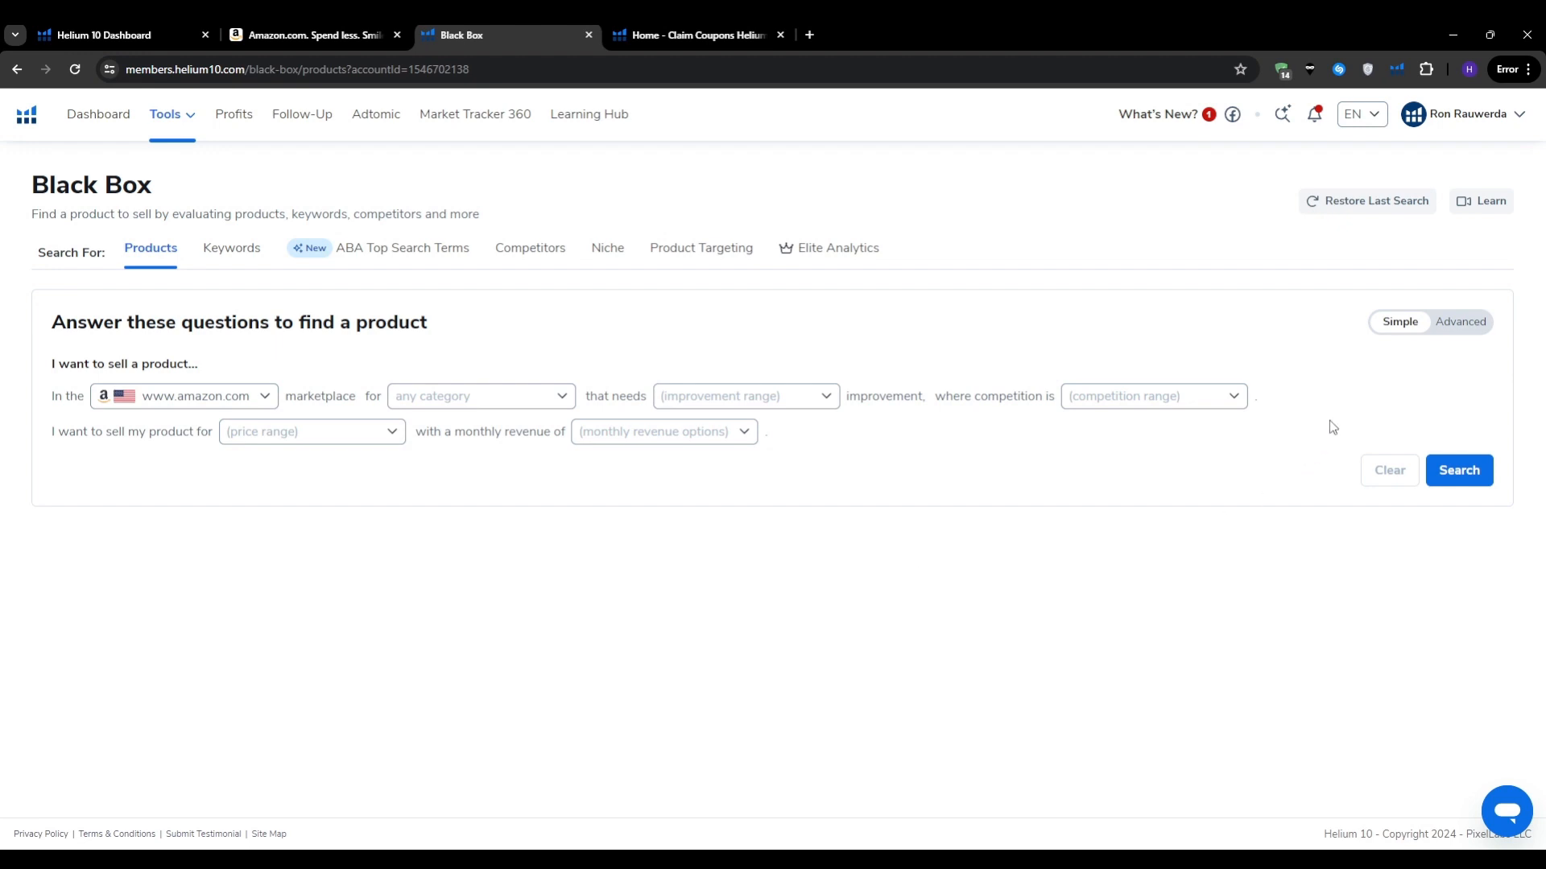
pyautogui.click(1459, 324)
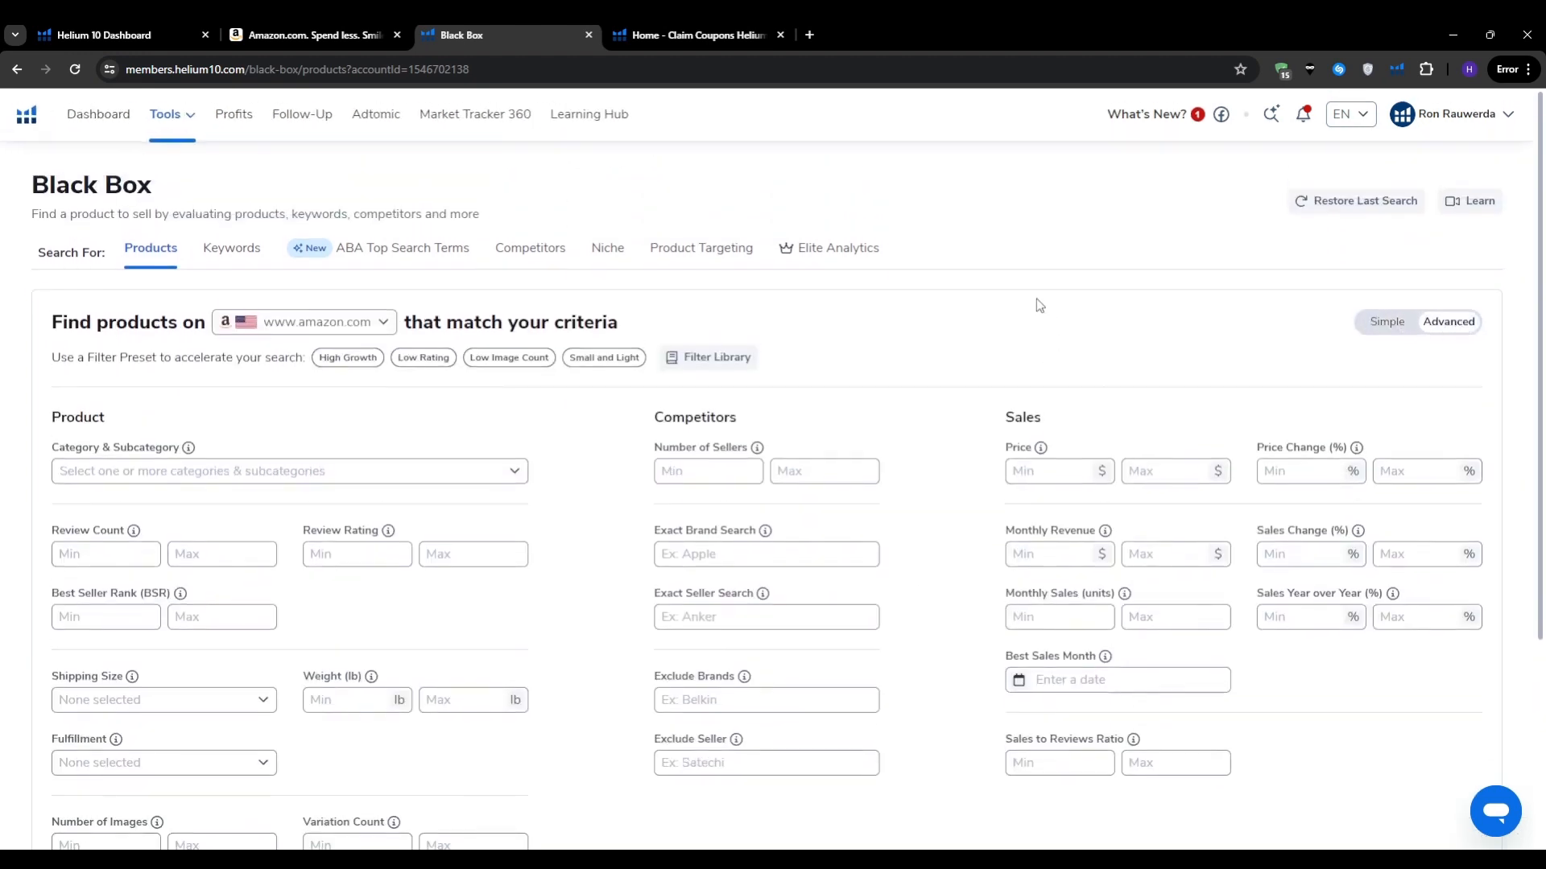
pyautogui.scroll(-3, 1037, 304)
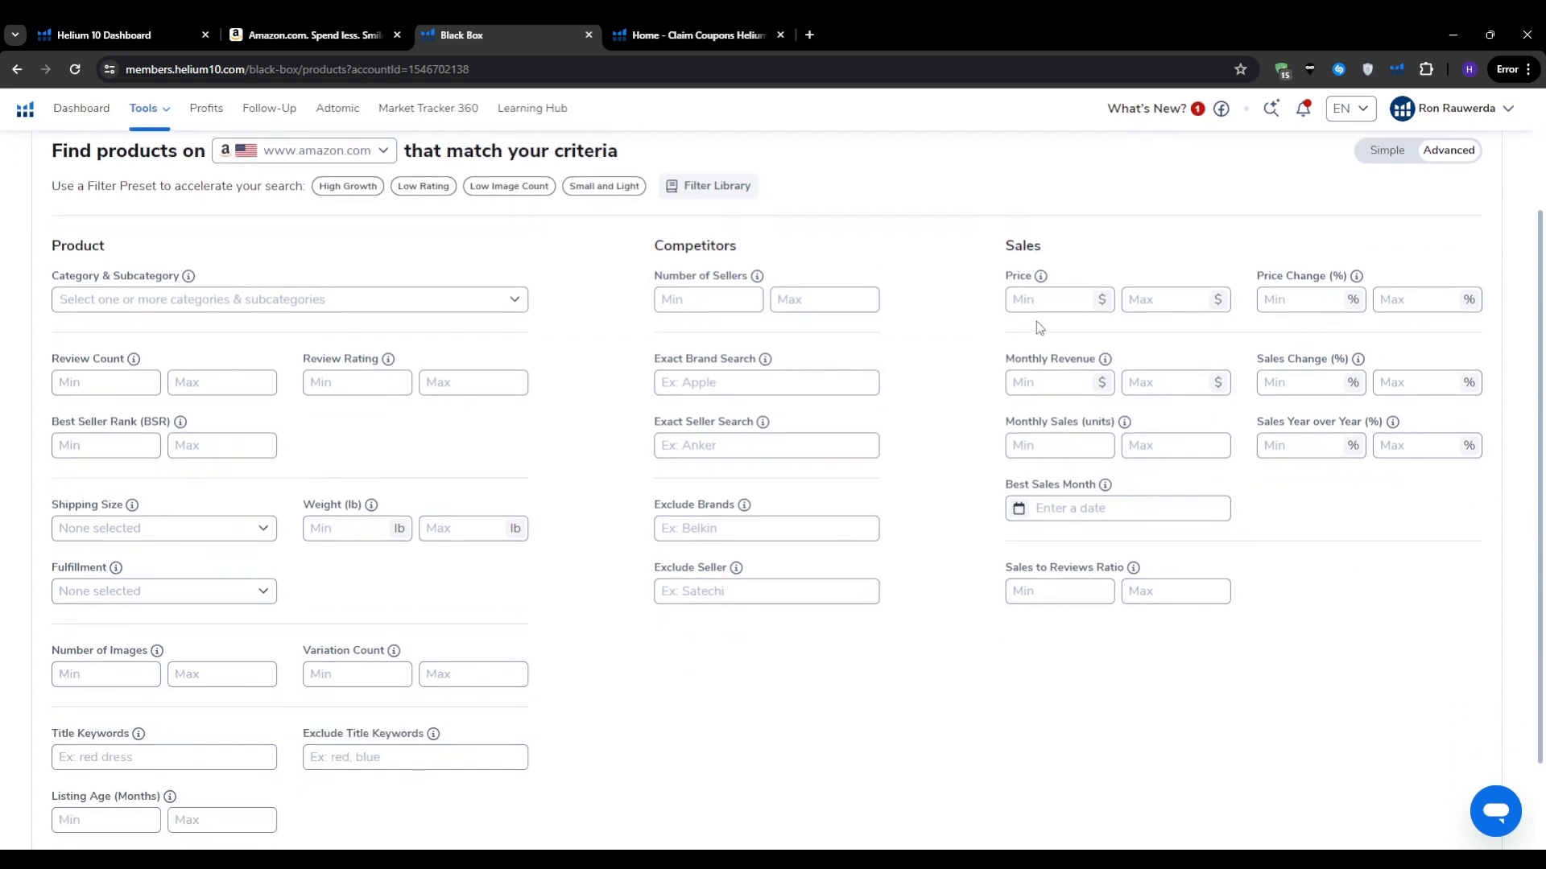
pyautogui.scroll(2, 865, 535)
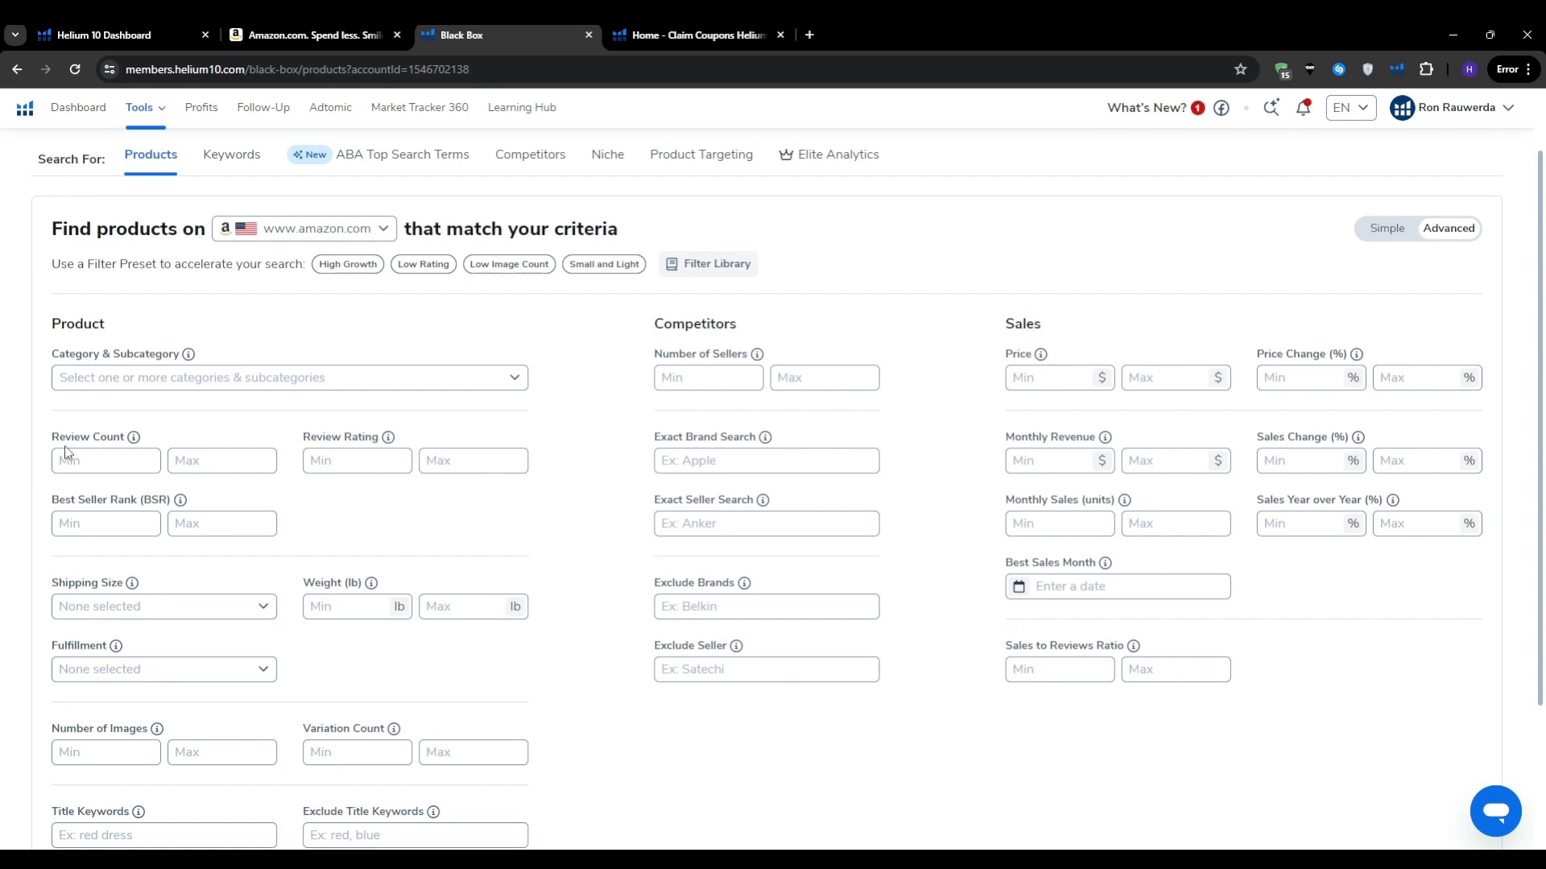
# Step: Check the marketplace list and keep amazon.com selected
pyautogui.click(384, 233)
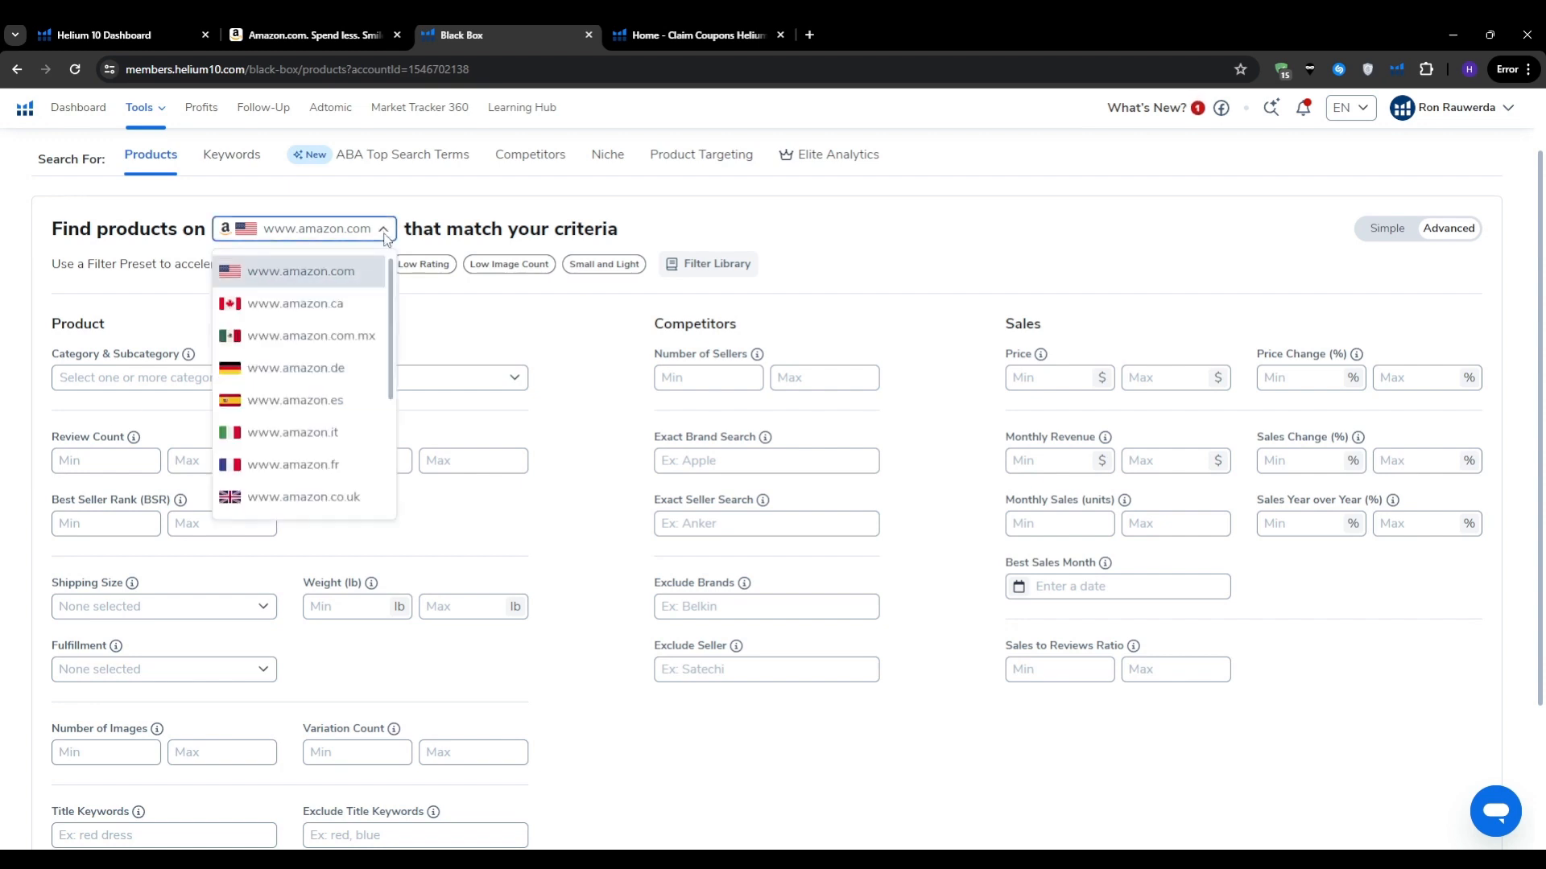
pyautogui.scroll(-3, 384, 417)
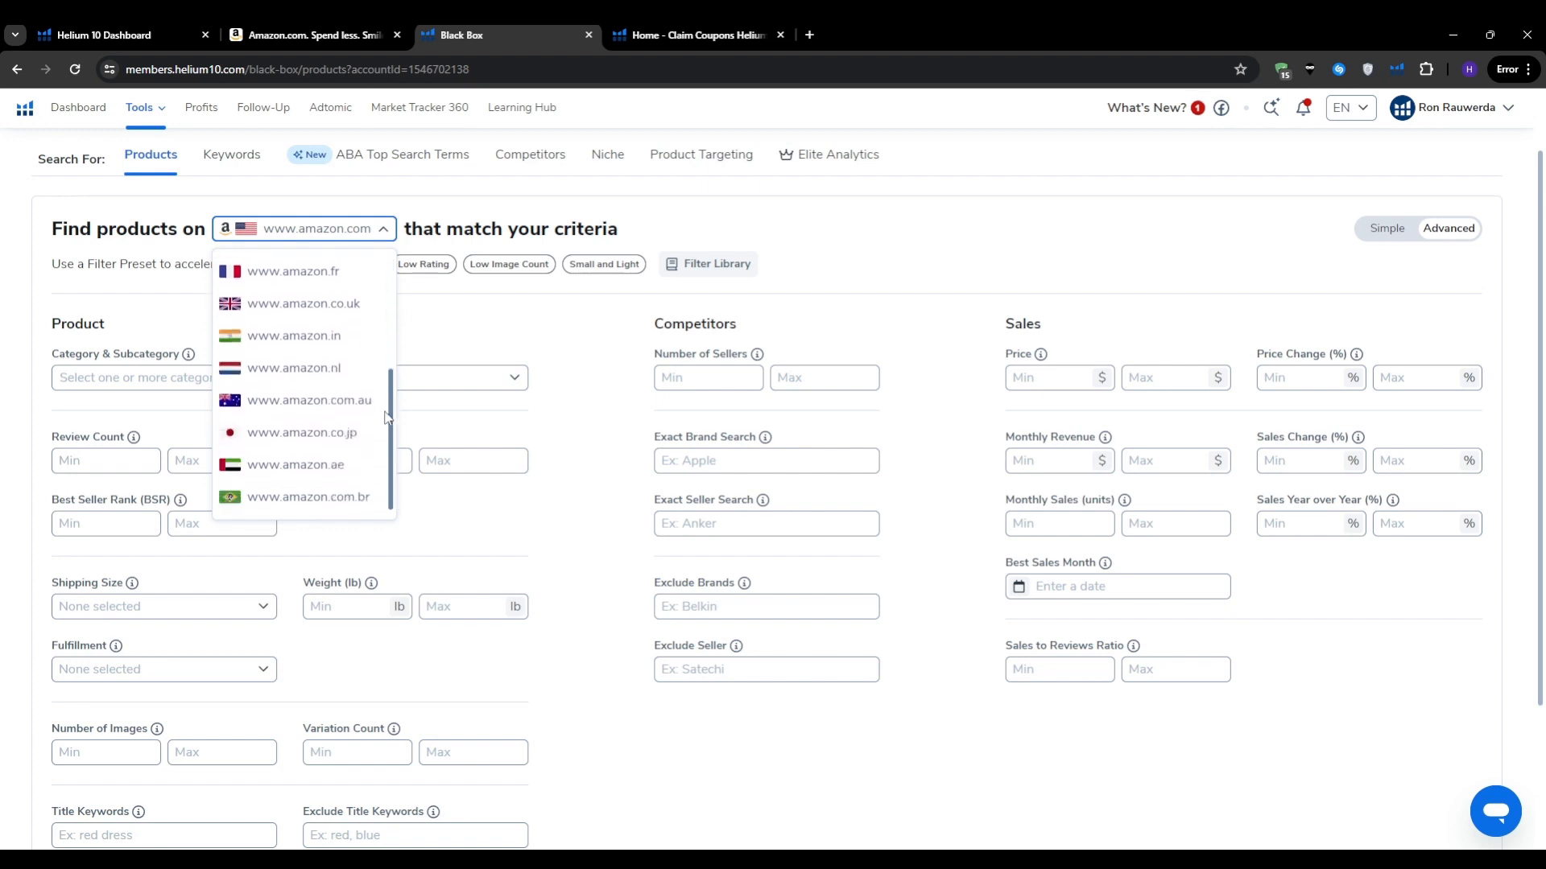
pyautogui.scroll(4, 385, 417)
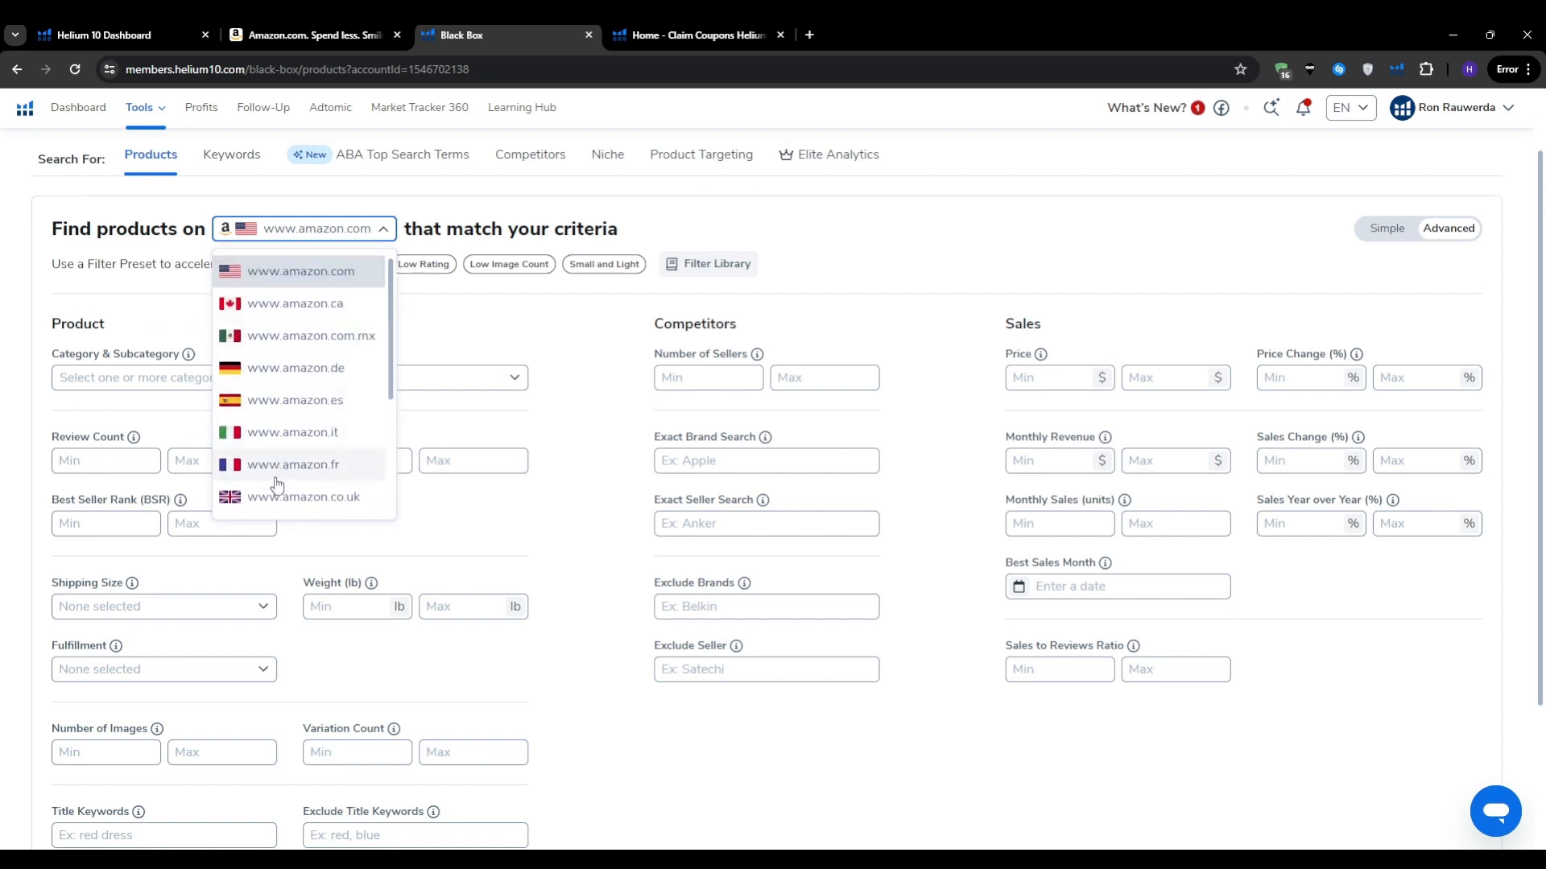
pyautogui.click(91, 319)
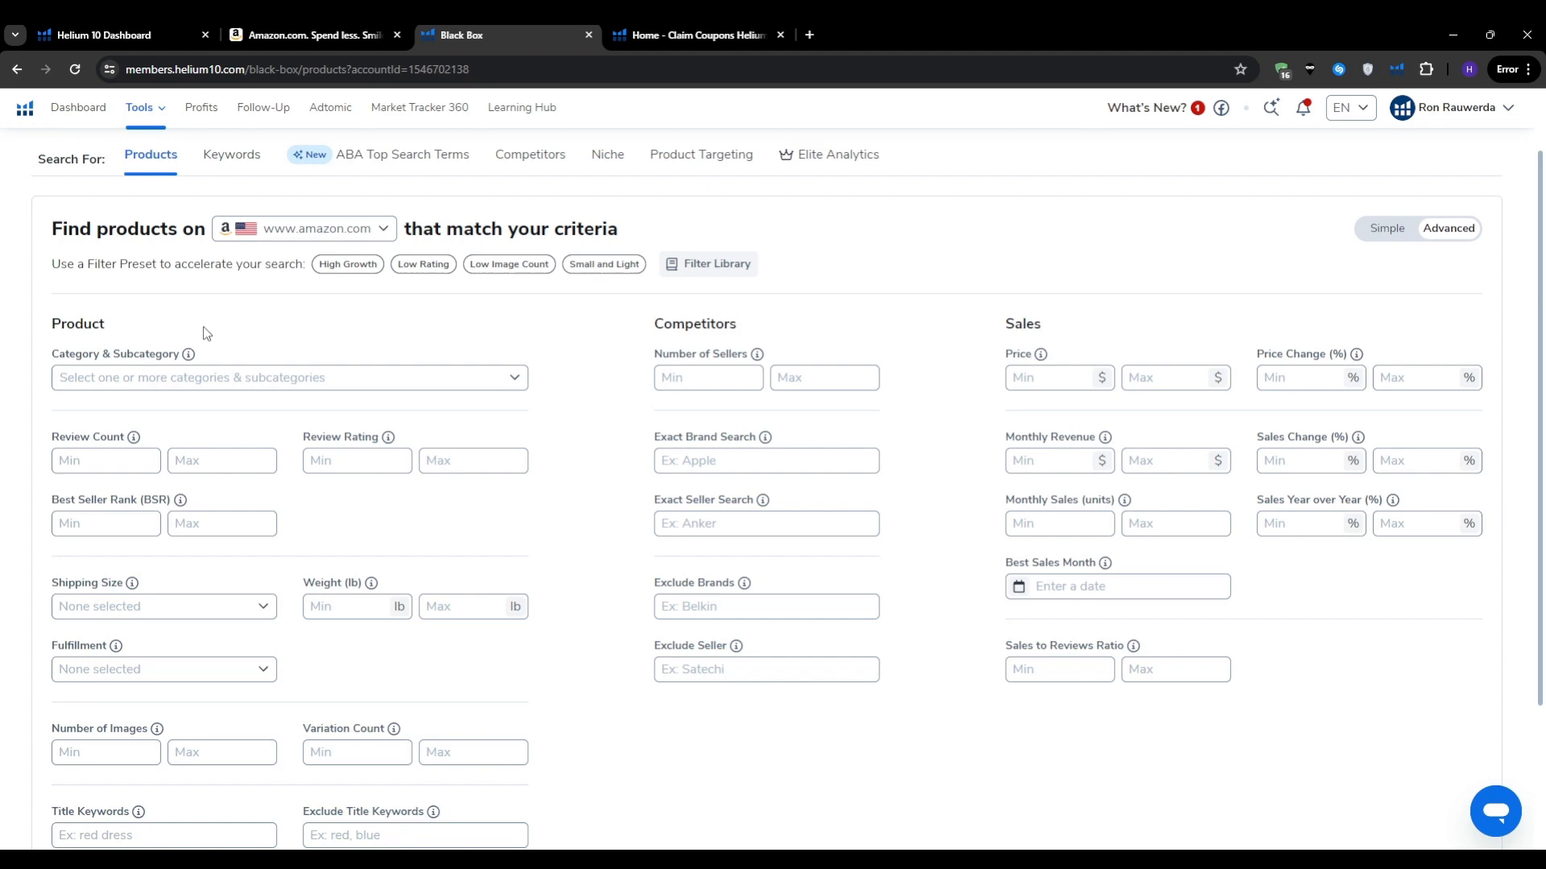
pyautogui.tripleClick(153, 354)
pyautogui.click(174, 323)
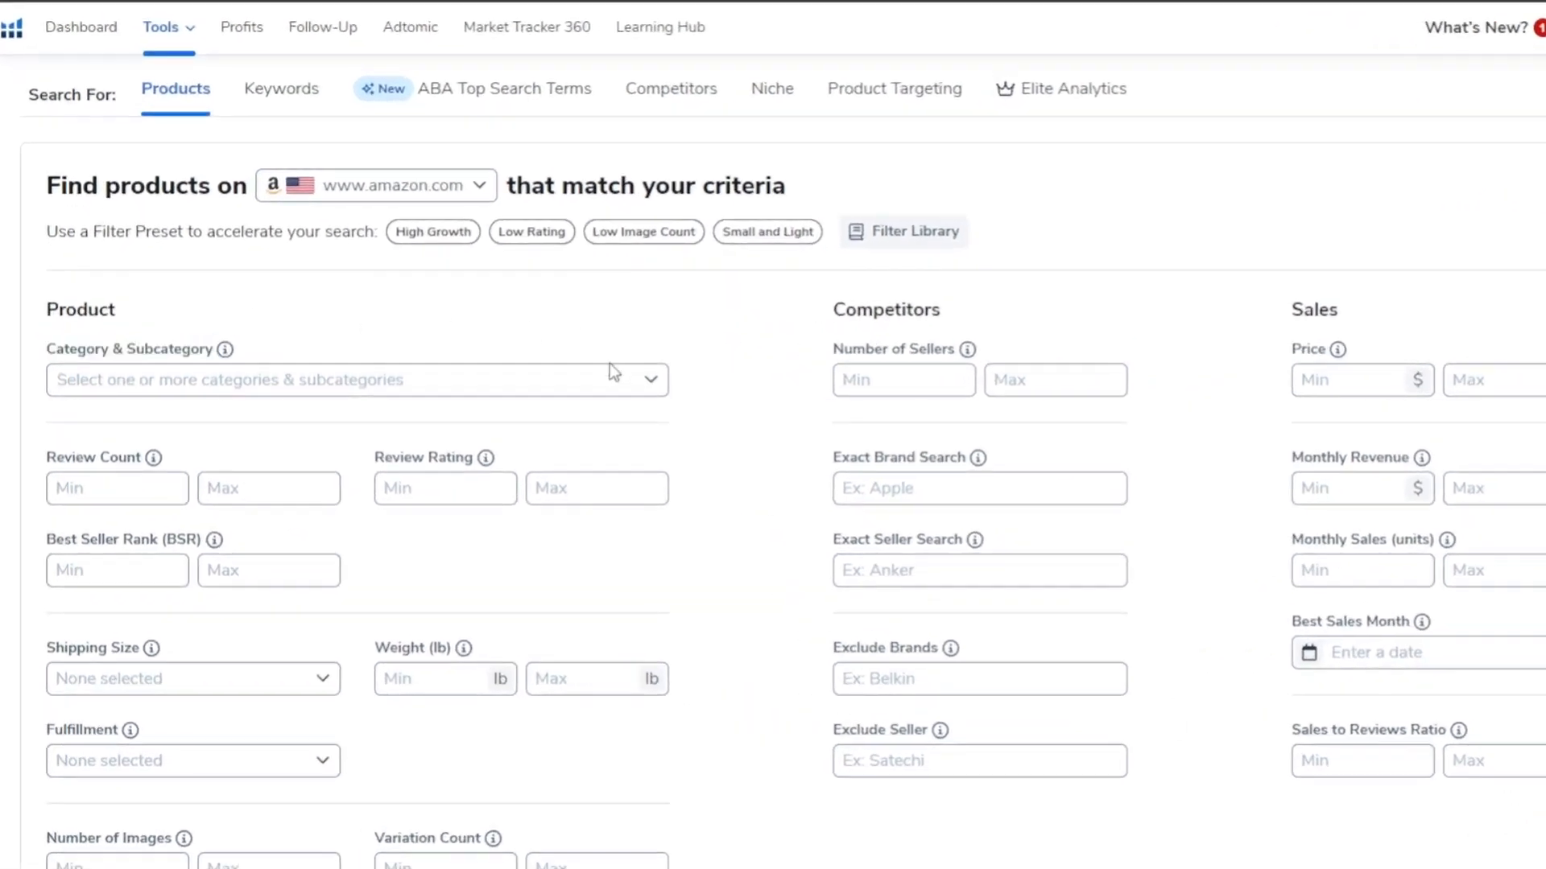
# Step: Select Home & Kitchen as the only product category
pyautogui.click(610, 369)
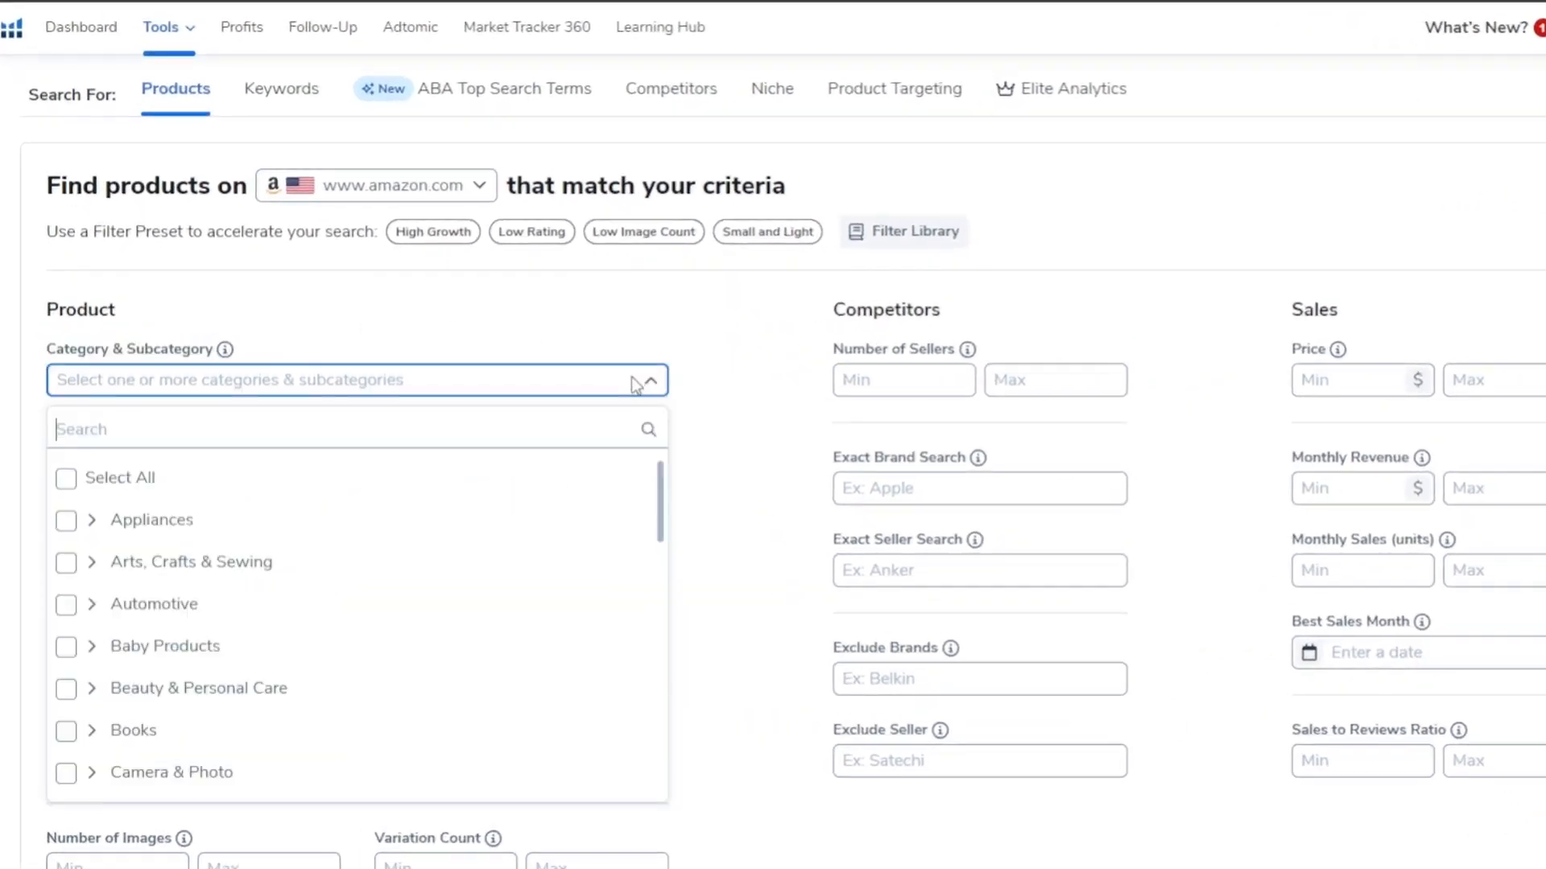
pyautogui.scroll(-1, 499, 564)
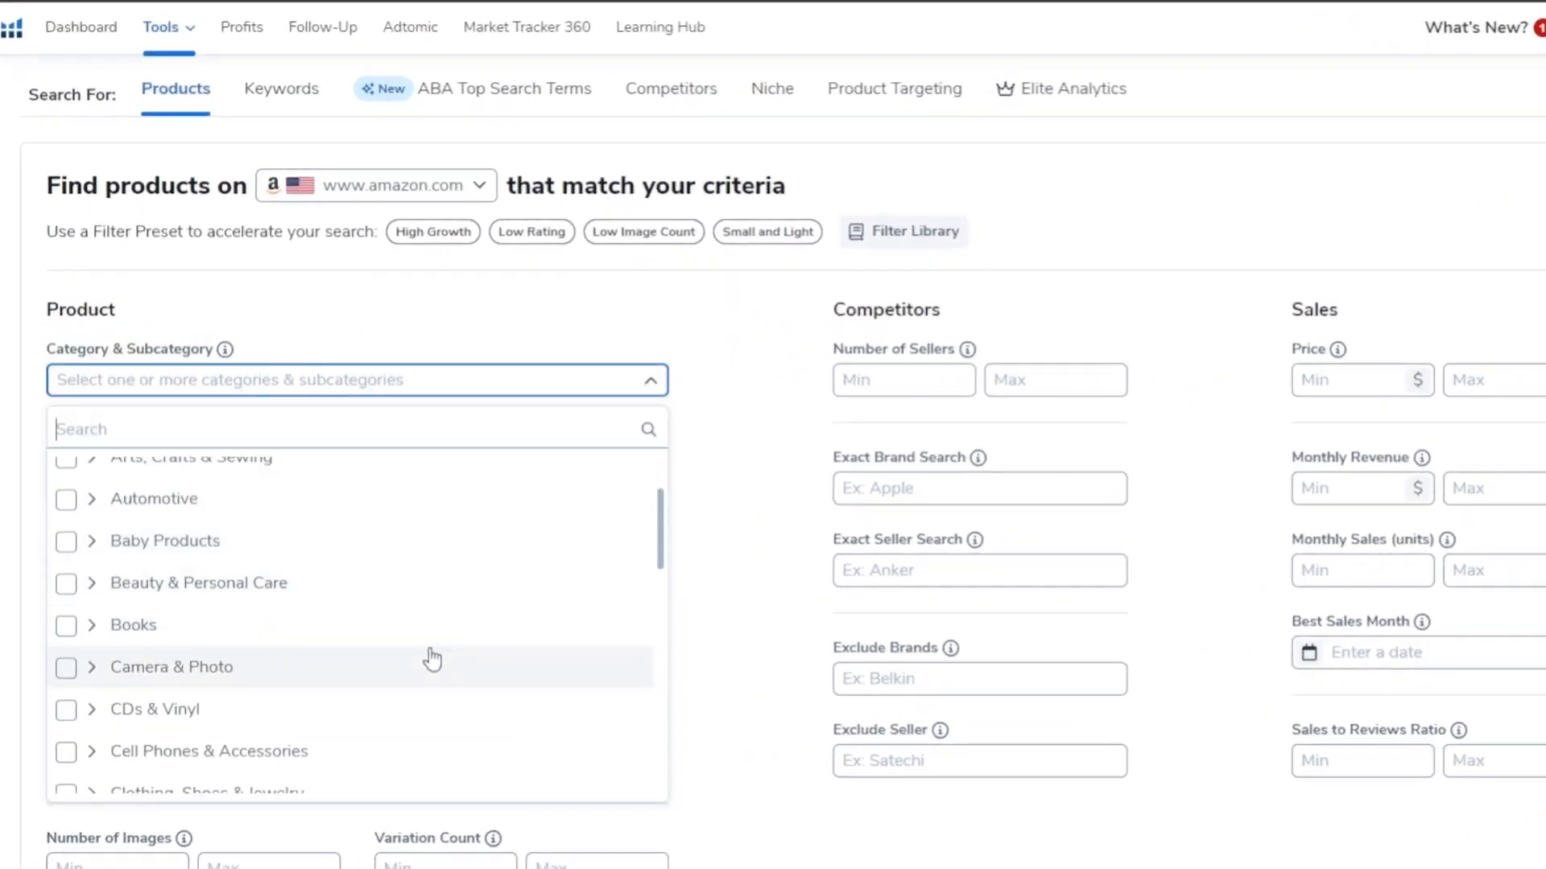
pyautogui.scroll(-4, 432, 660)
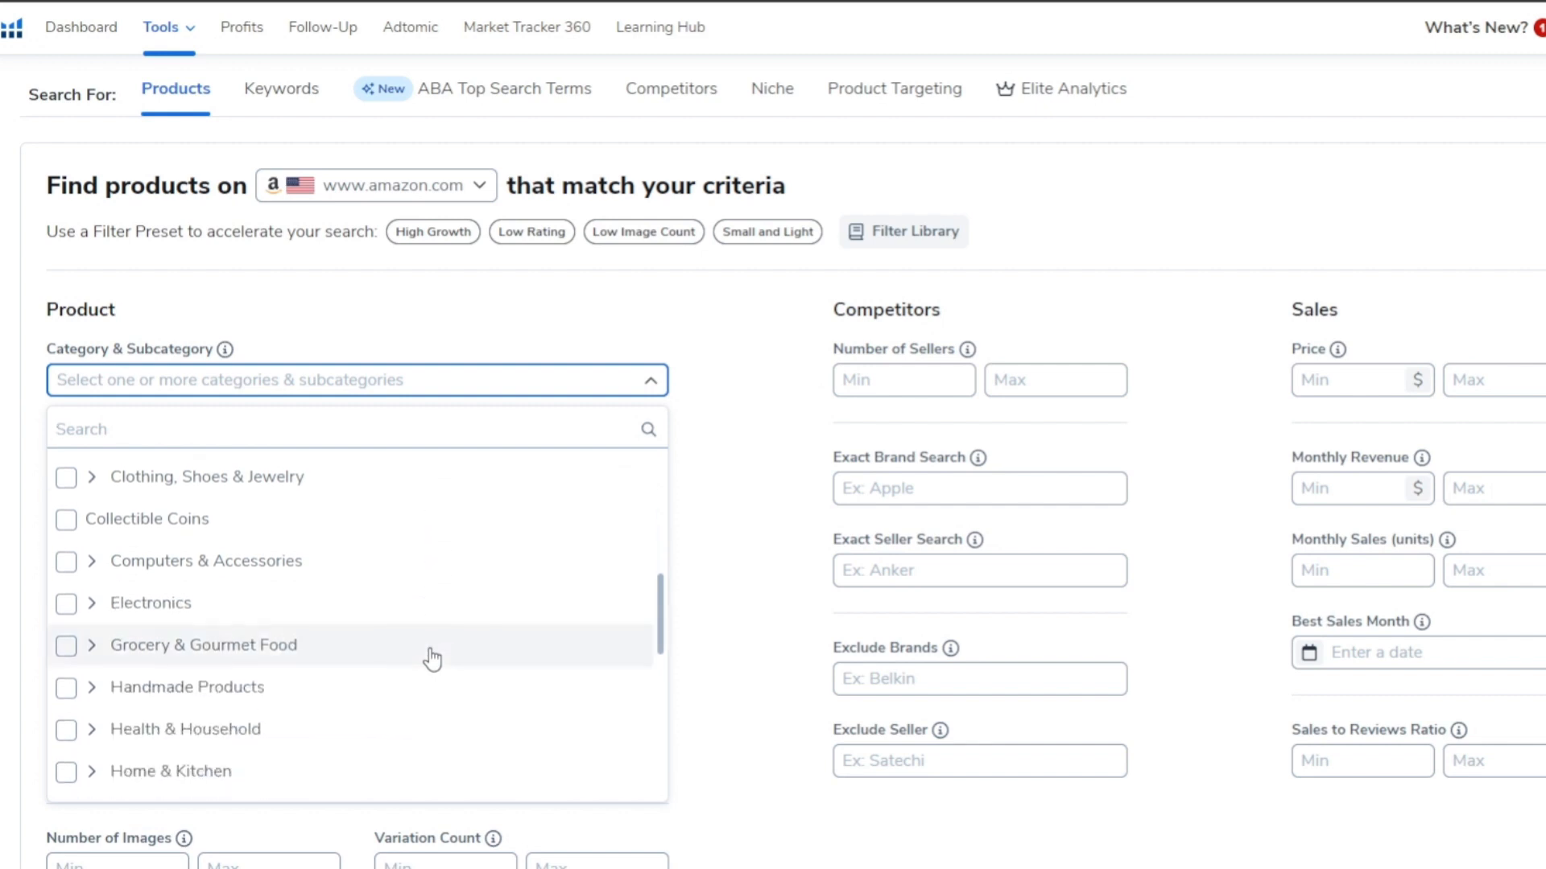
pyautogui.scroll(-3, 431, 660)
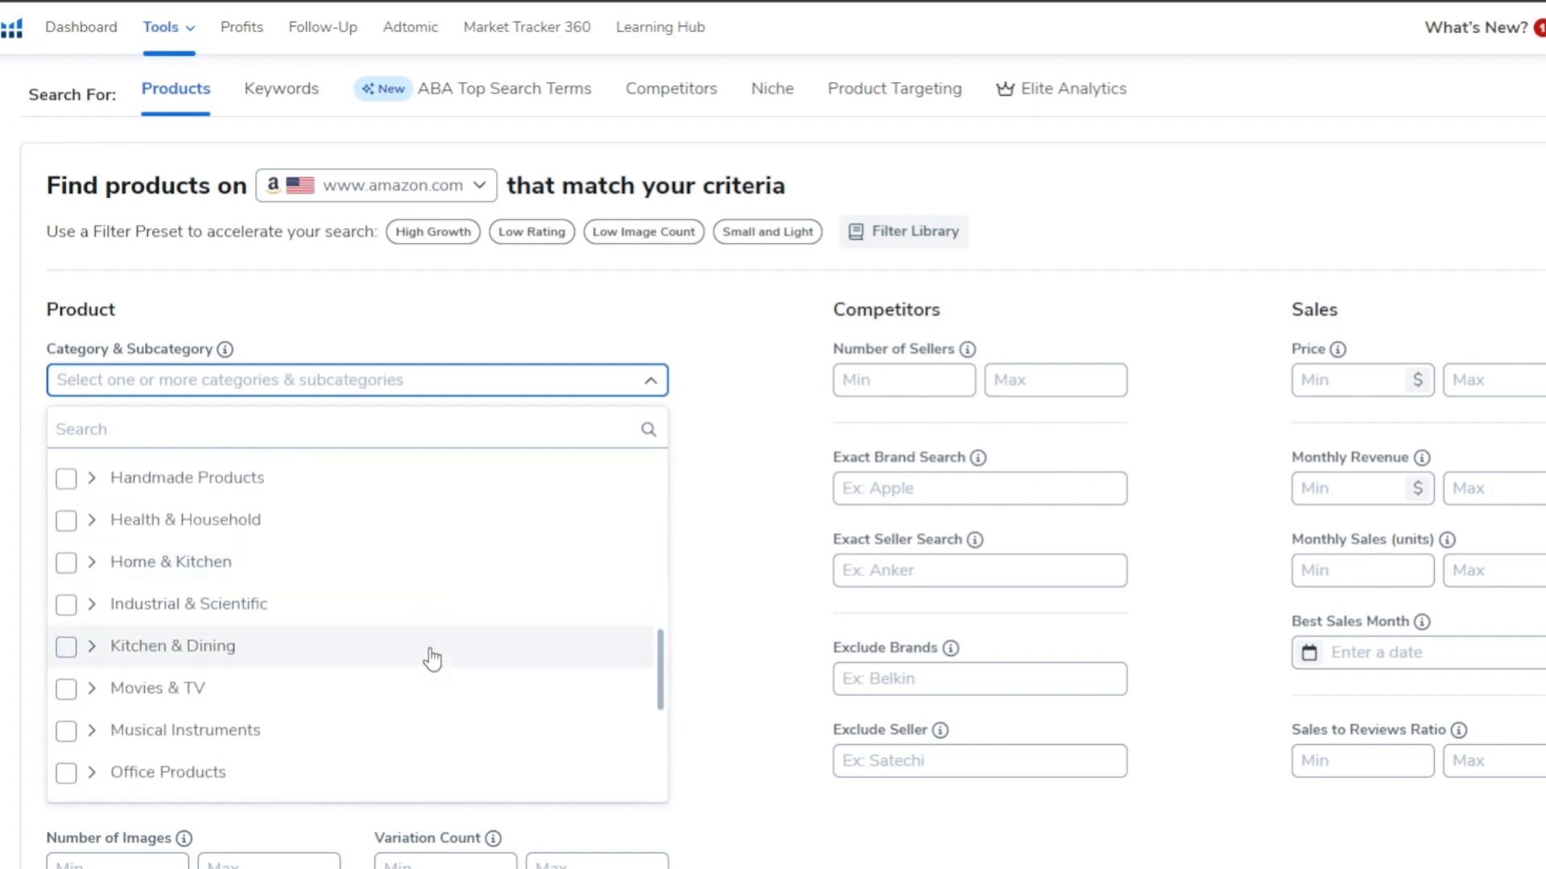
pyautogui.scroll(2, 431, 658)
pyautogui.click(67, 668)
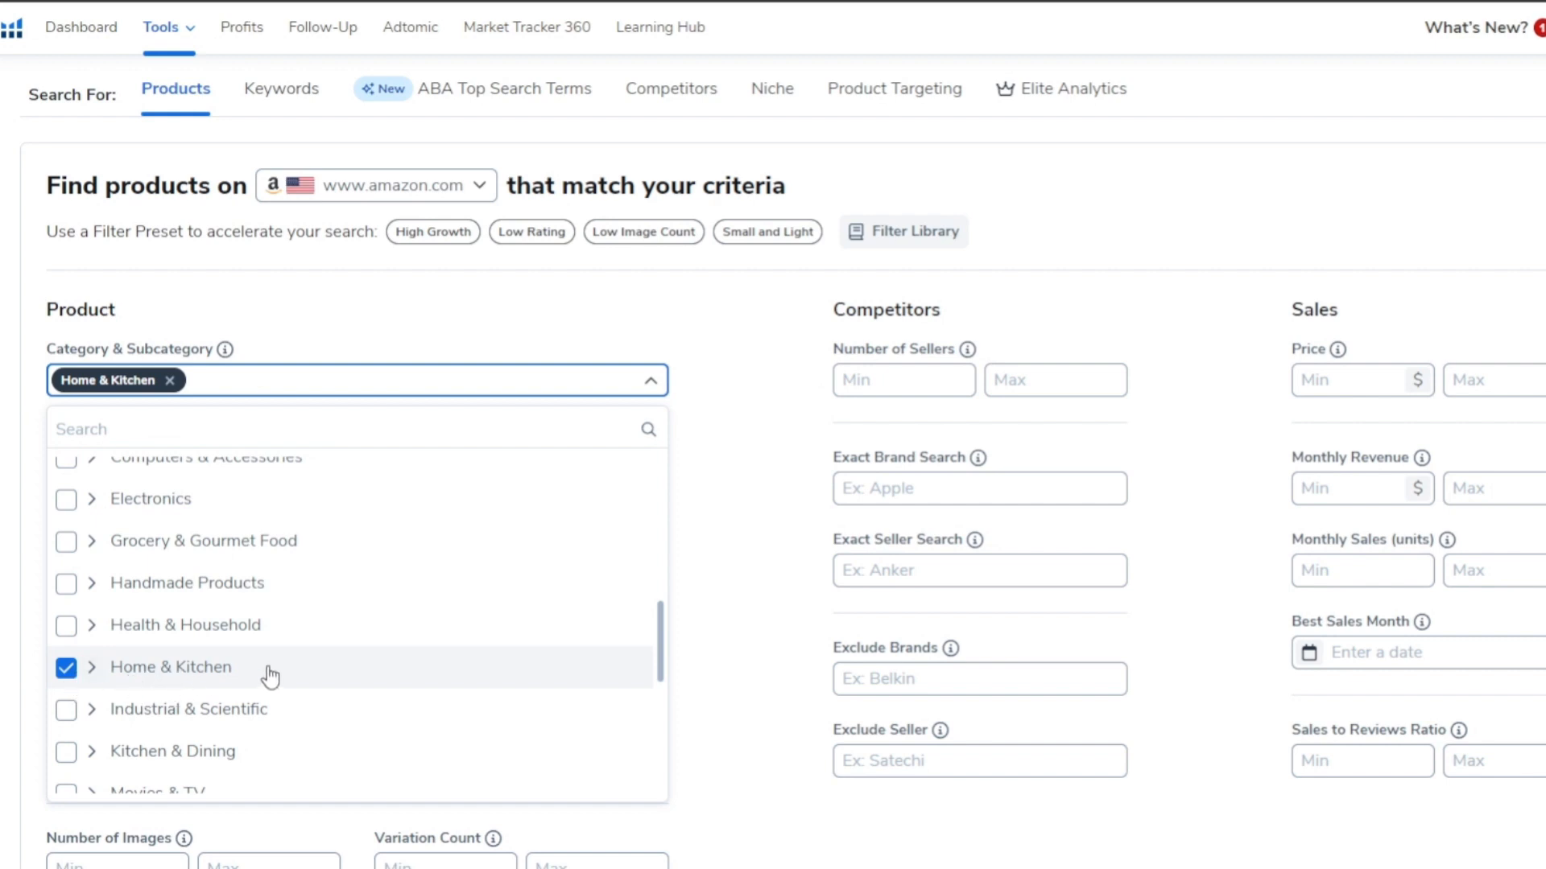
pyautogui.scroll(-2, 269, 678)
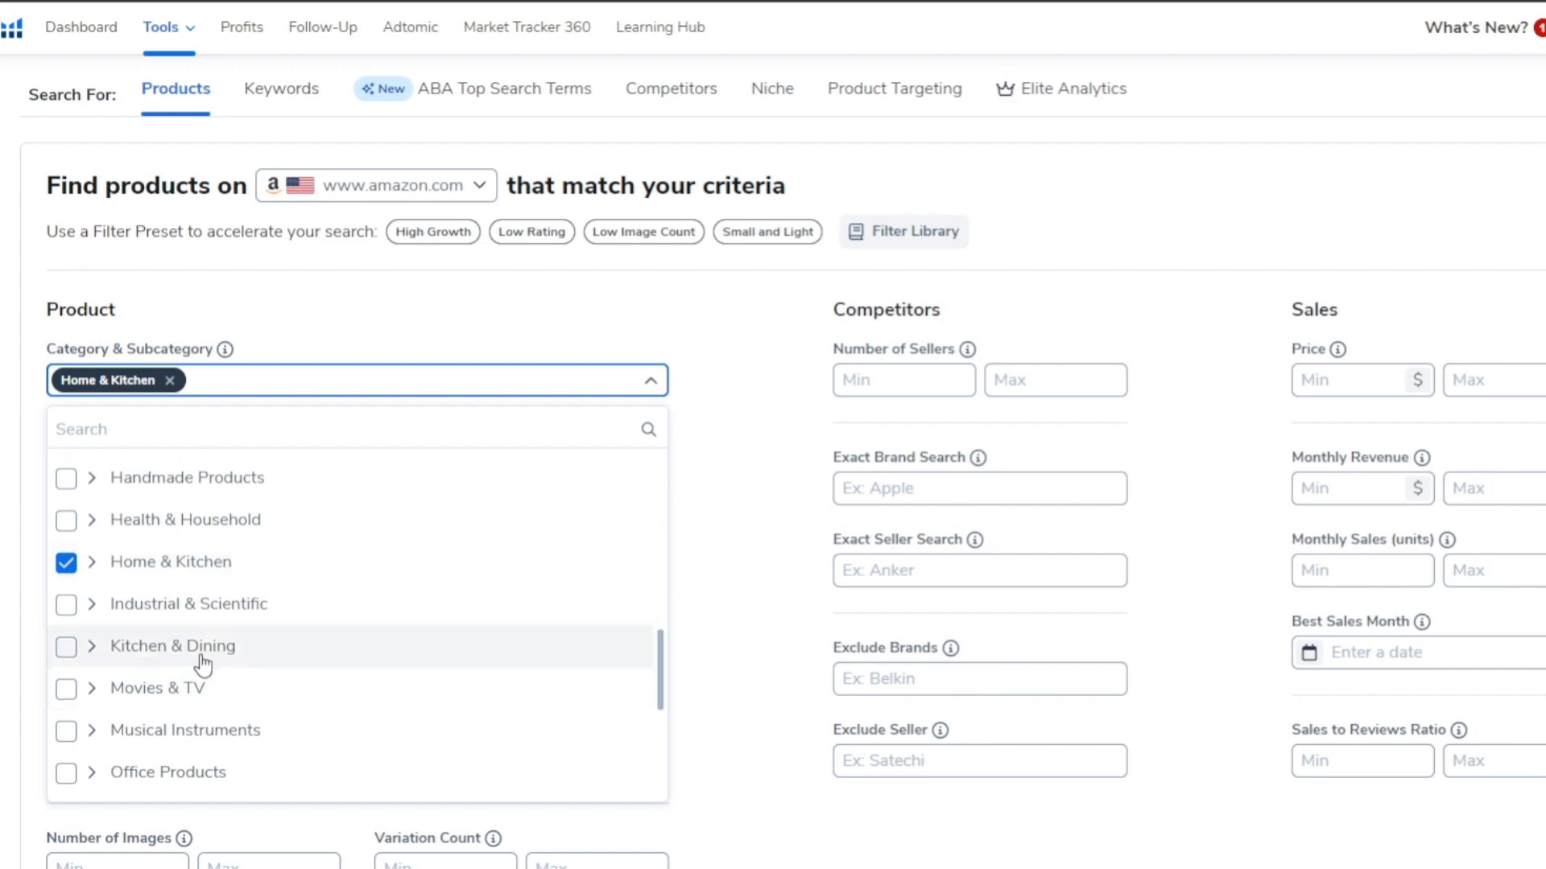
pyautogui.scroll(-2, 256, 728)
pyautogui.scroll(-4, 297, 707)
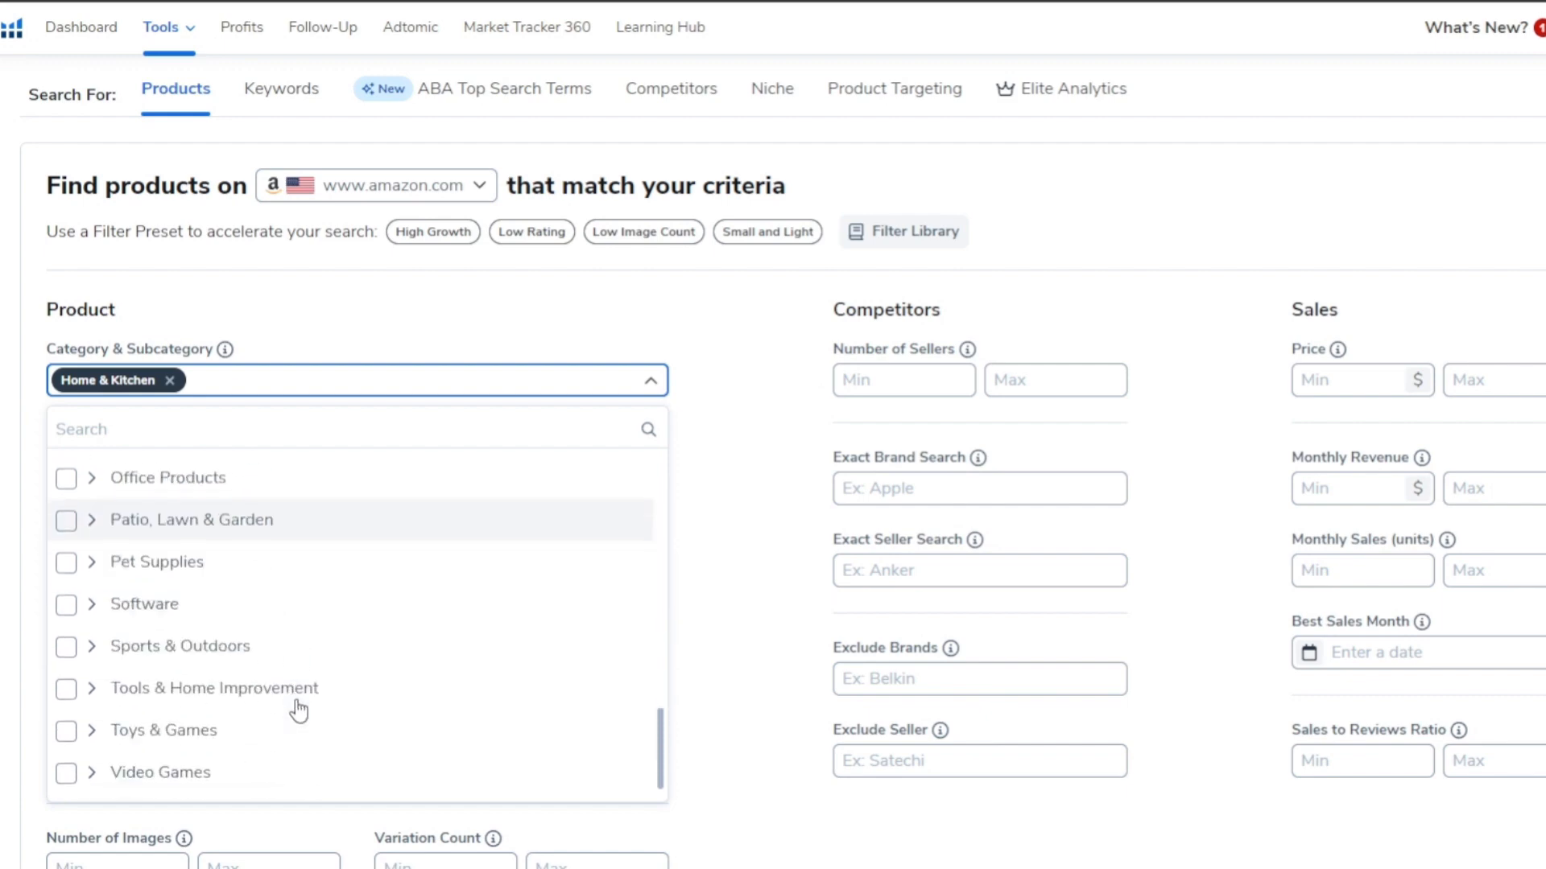
pyautogui.scroll(5, 321, 701)
pyautogui.scroll(2, 324, 702)
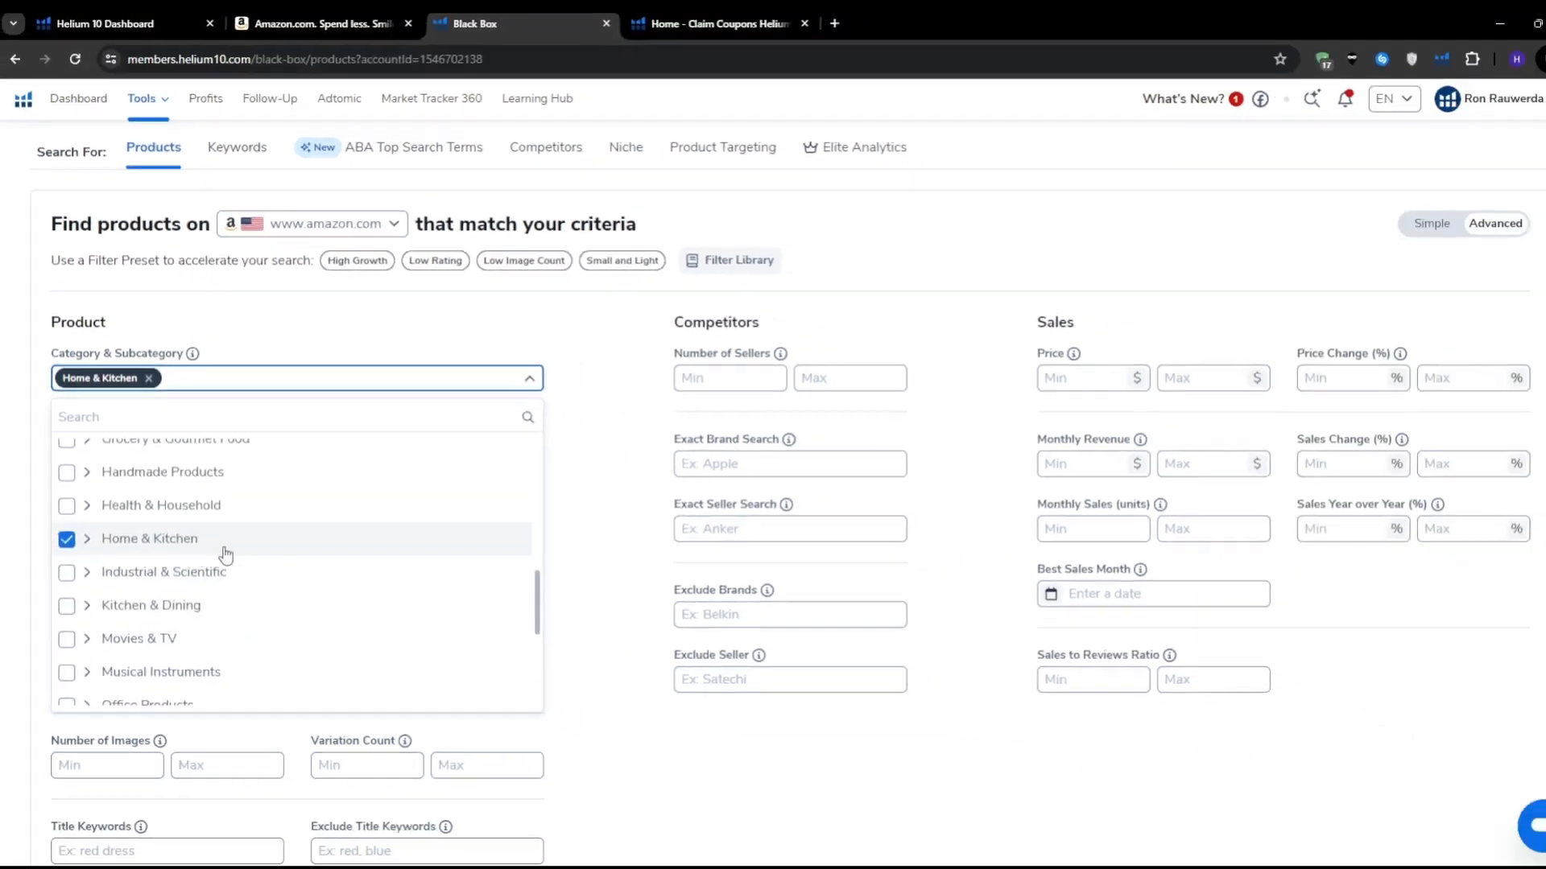
pyautogui.click(516, 379)
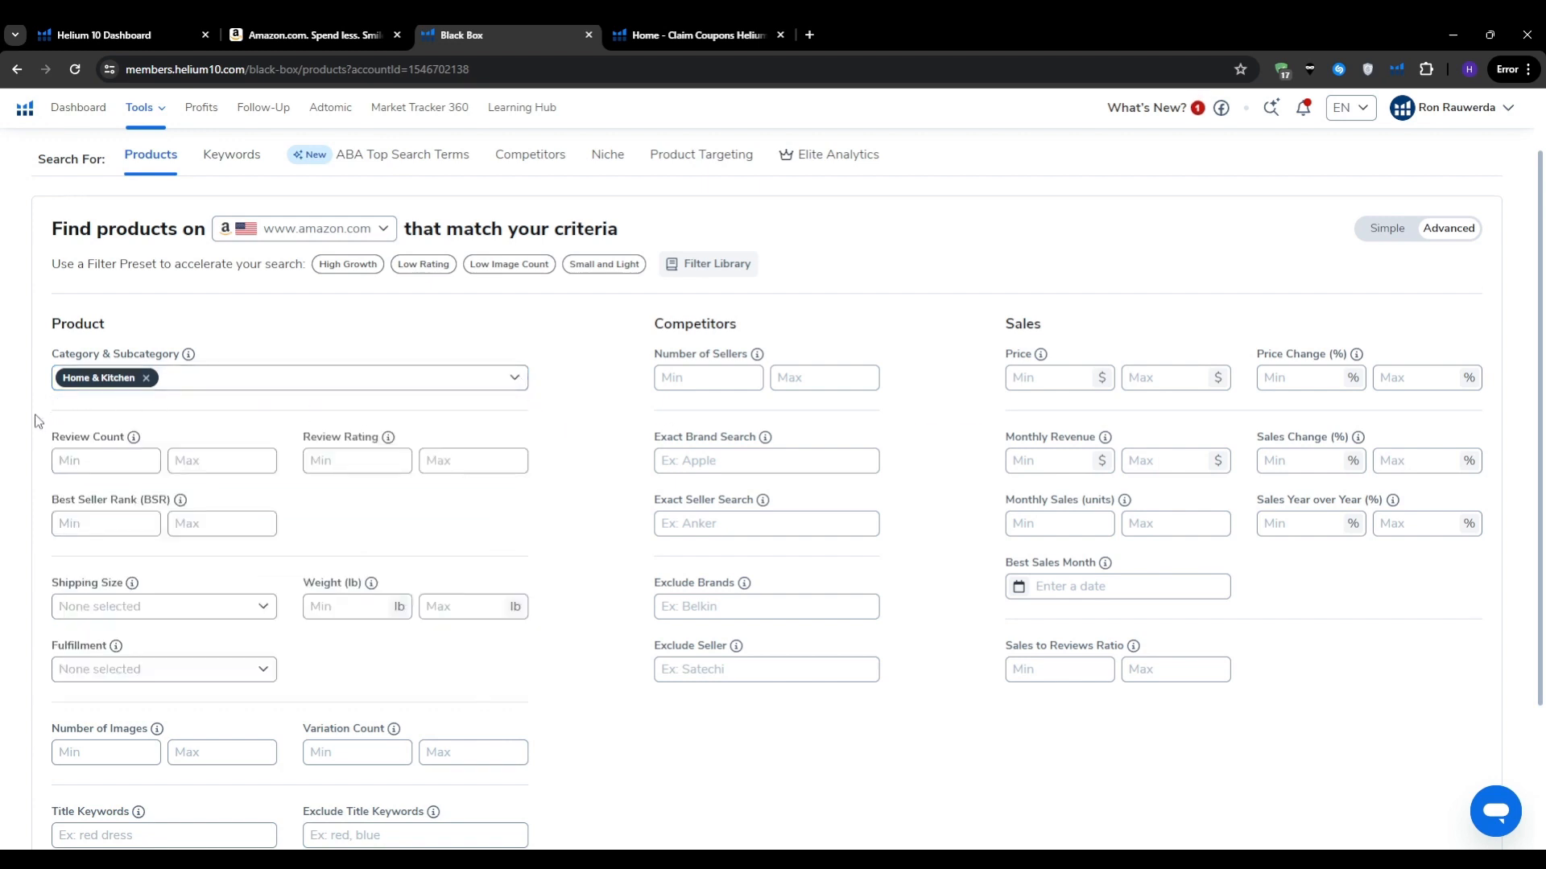
# Step: Enter a price range of $13 minimum to $55 maximum
pyautogui.scroll(-1, 35, 420)
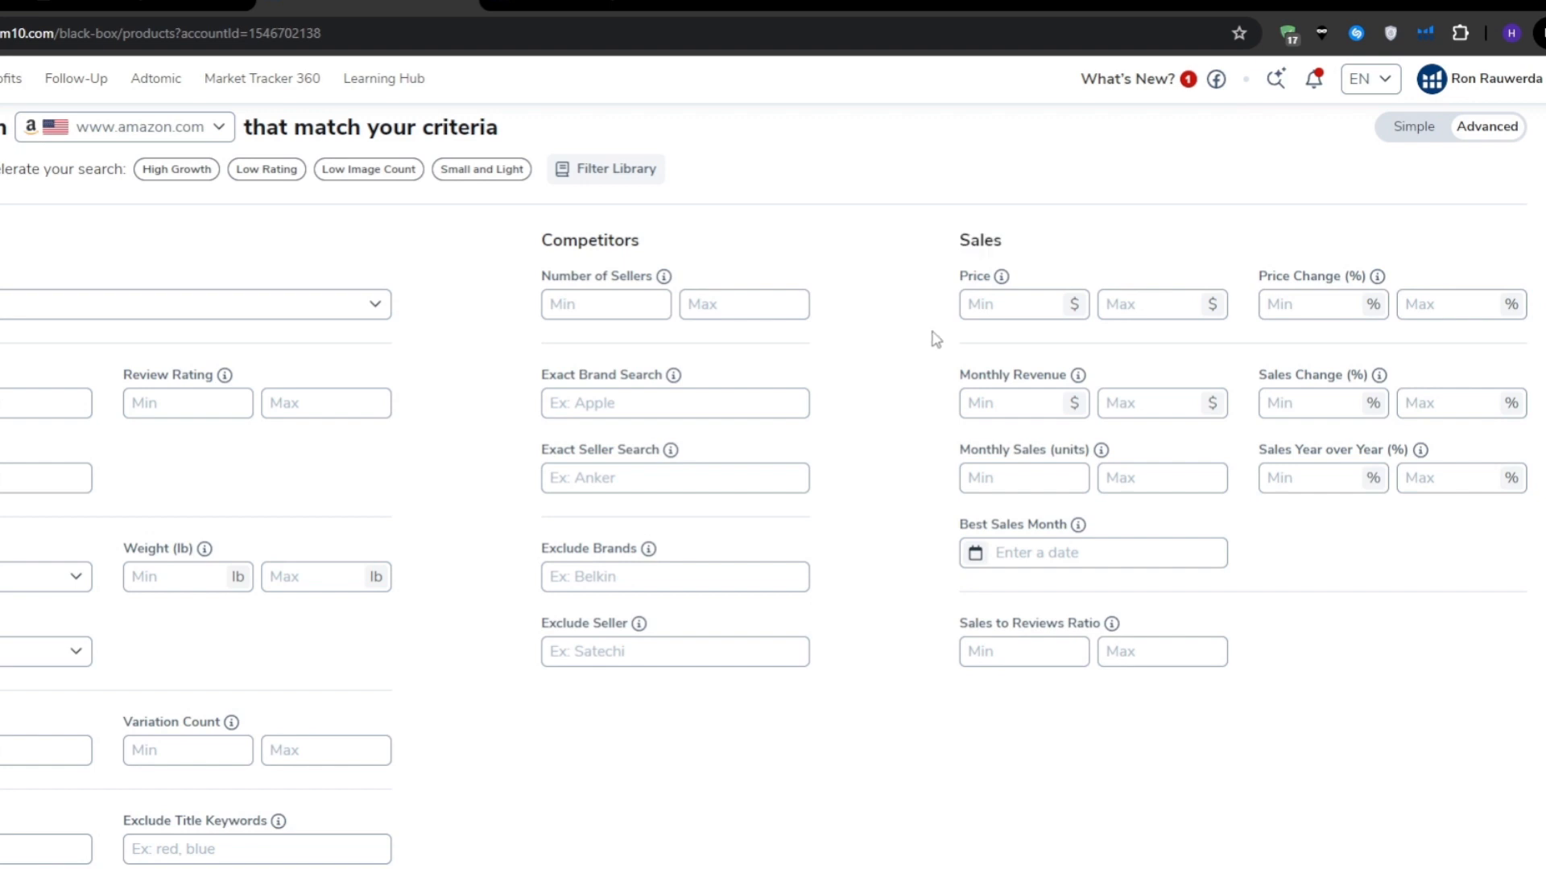
pyautogui.click(976, 304)
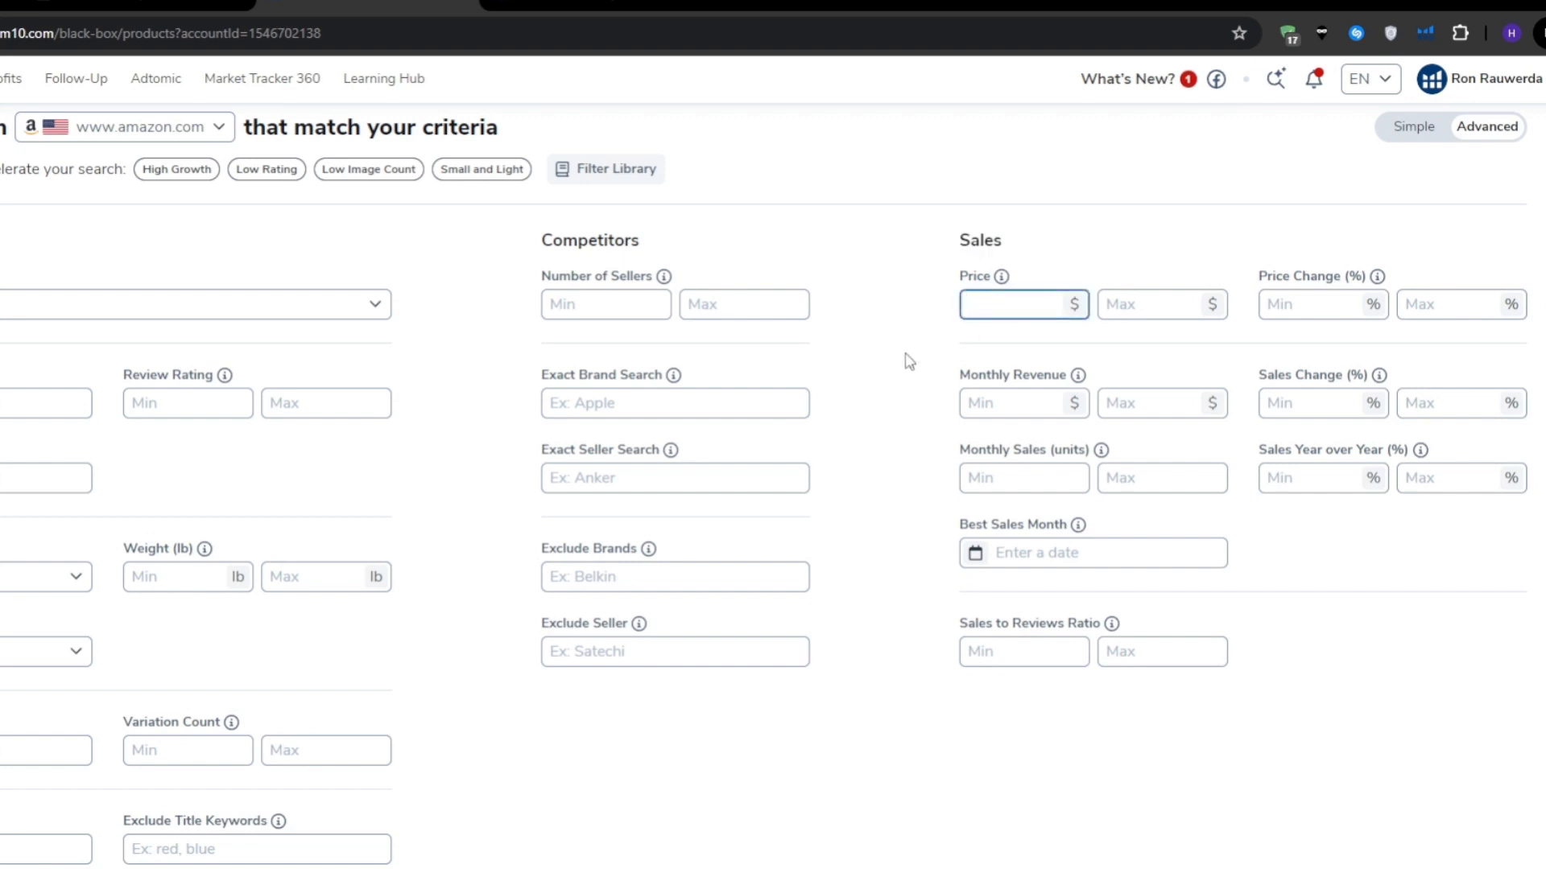
pyautogui.write('13')
pyautogui.click(1162, 310)
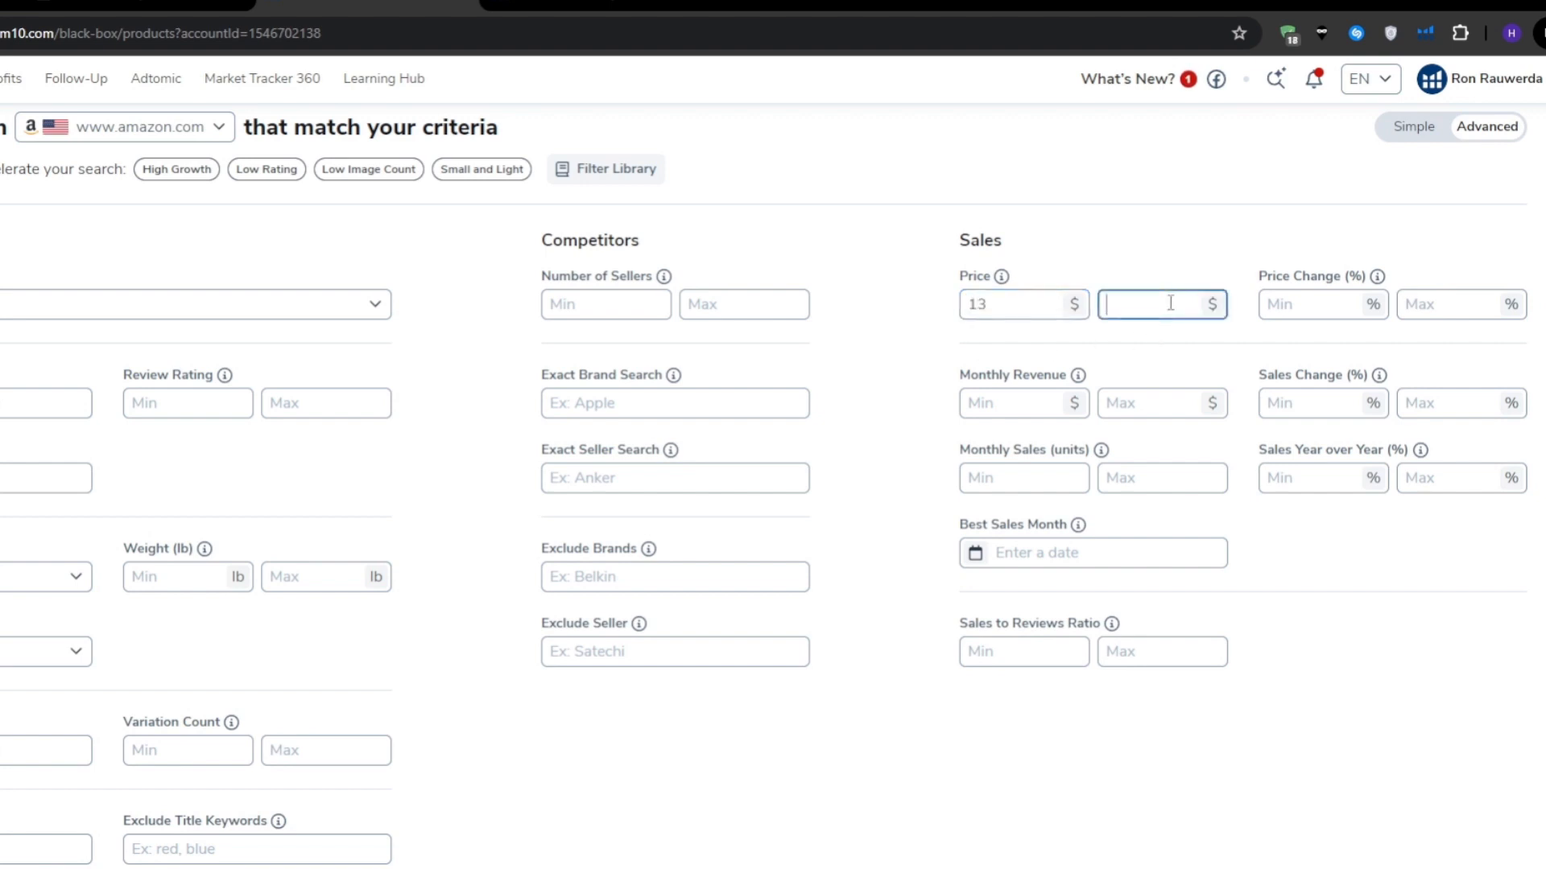
pyautogui.write('55')
pyautogui.click(876, 378)
pyautogui.doubleClick(973, 310)
pyautogui.click(938, 345)
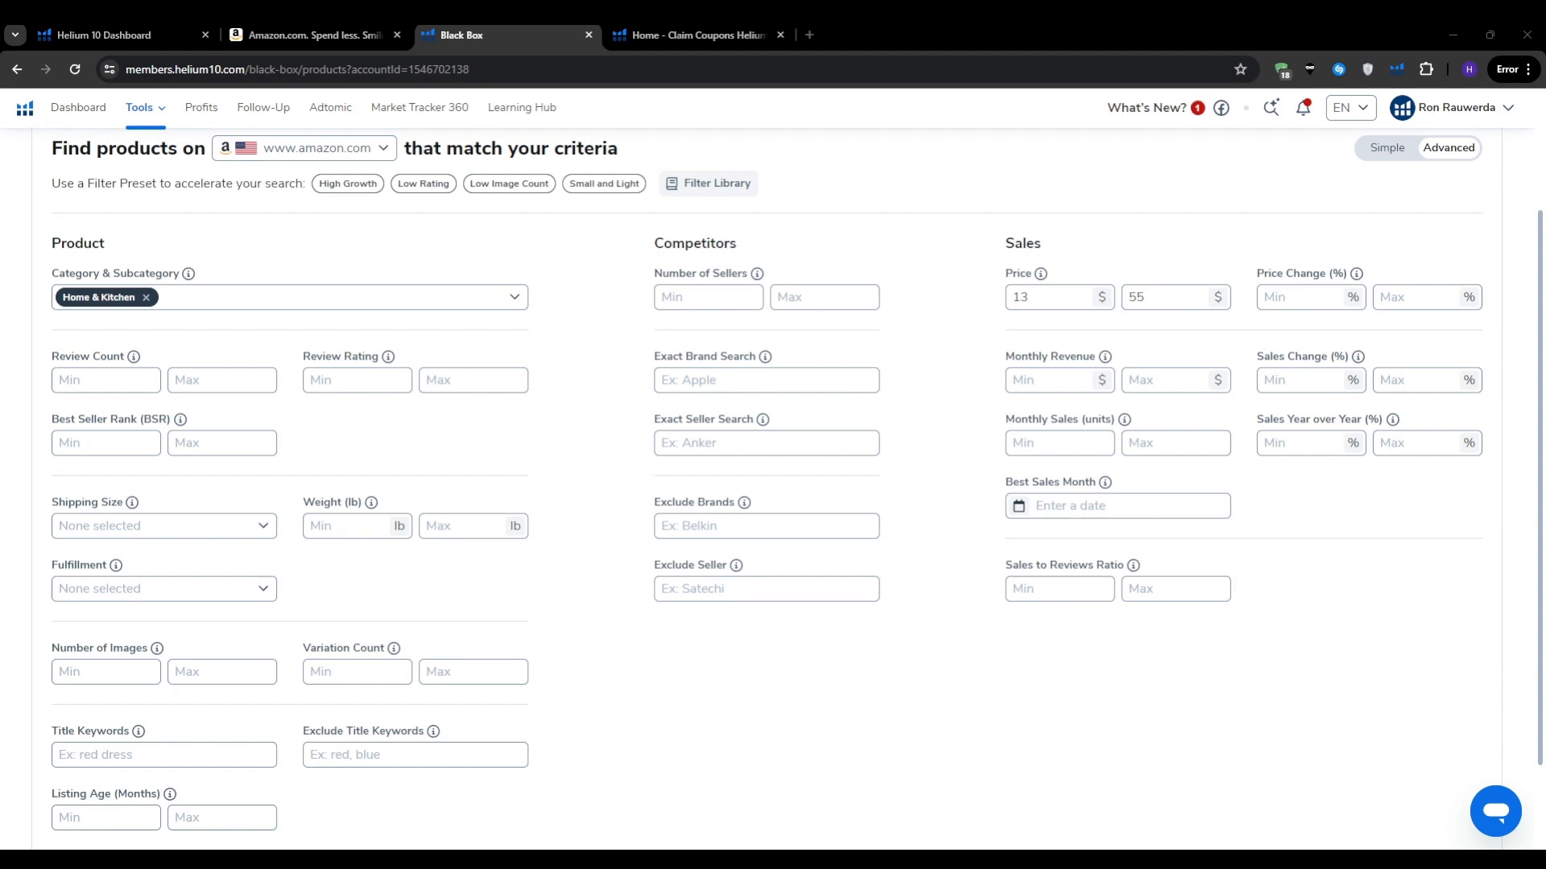
pyautogui.click(795, 835)
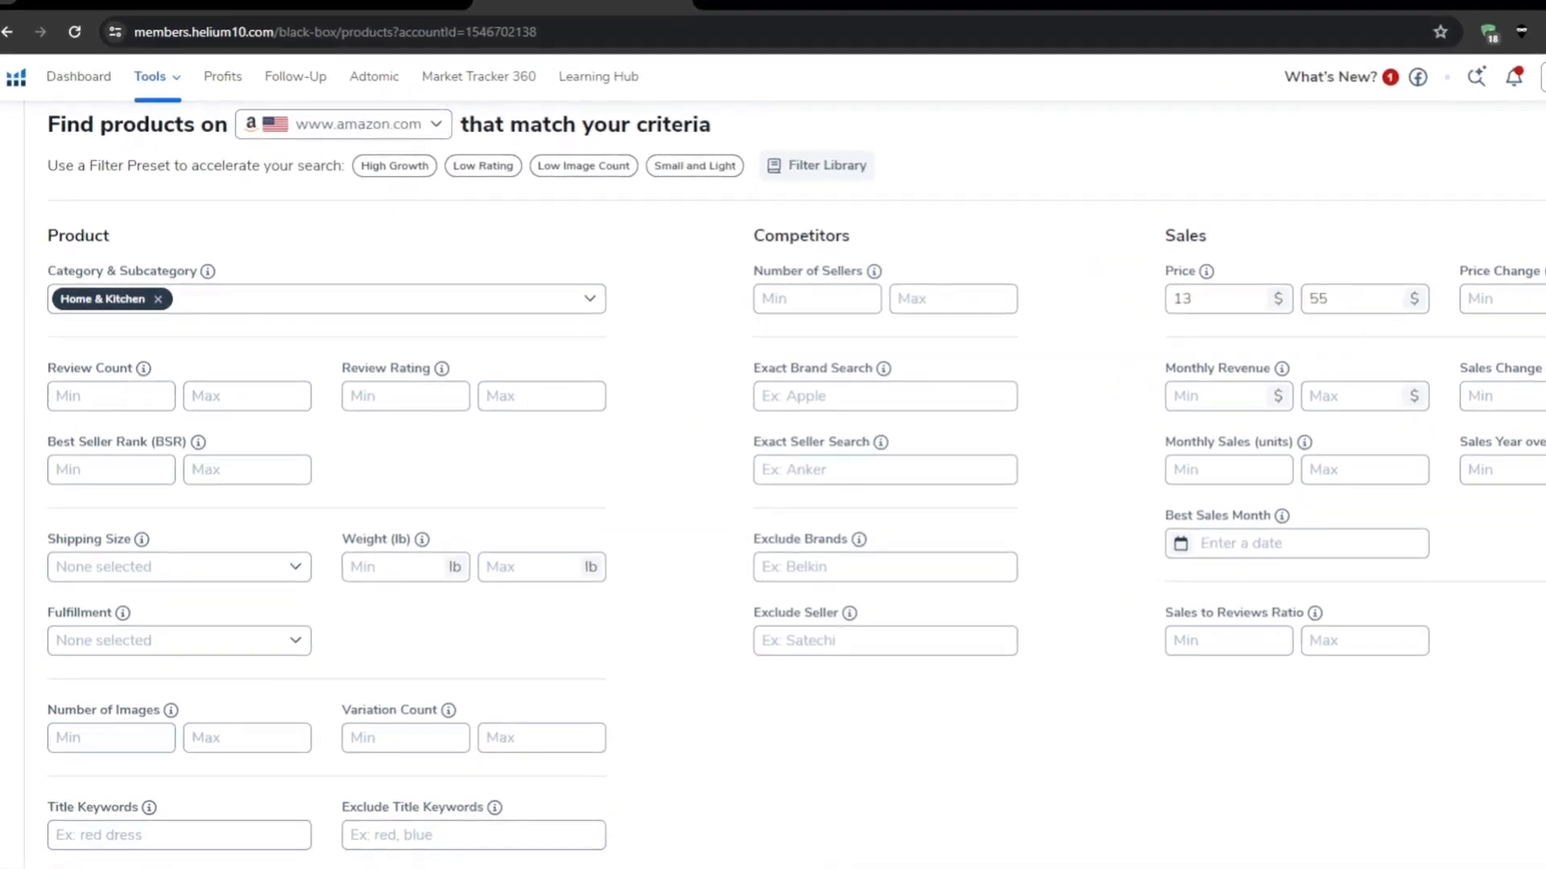
# Step: Set the Review Count maximum to 200, leaving the minimum empty
pyautogui.moveTo(34, 369); pyautogui.dragTo(132, 374)
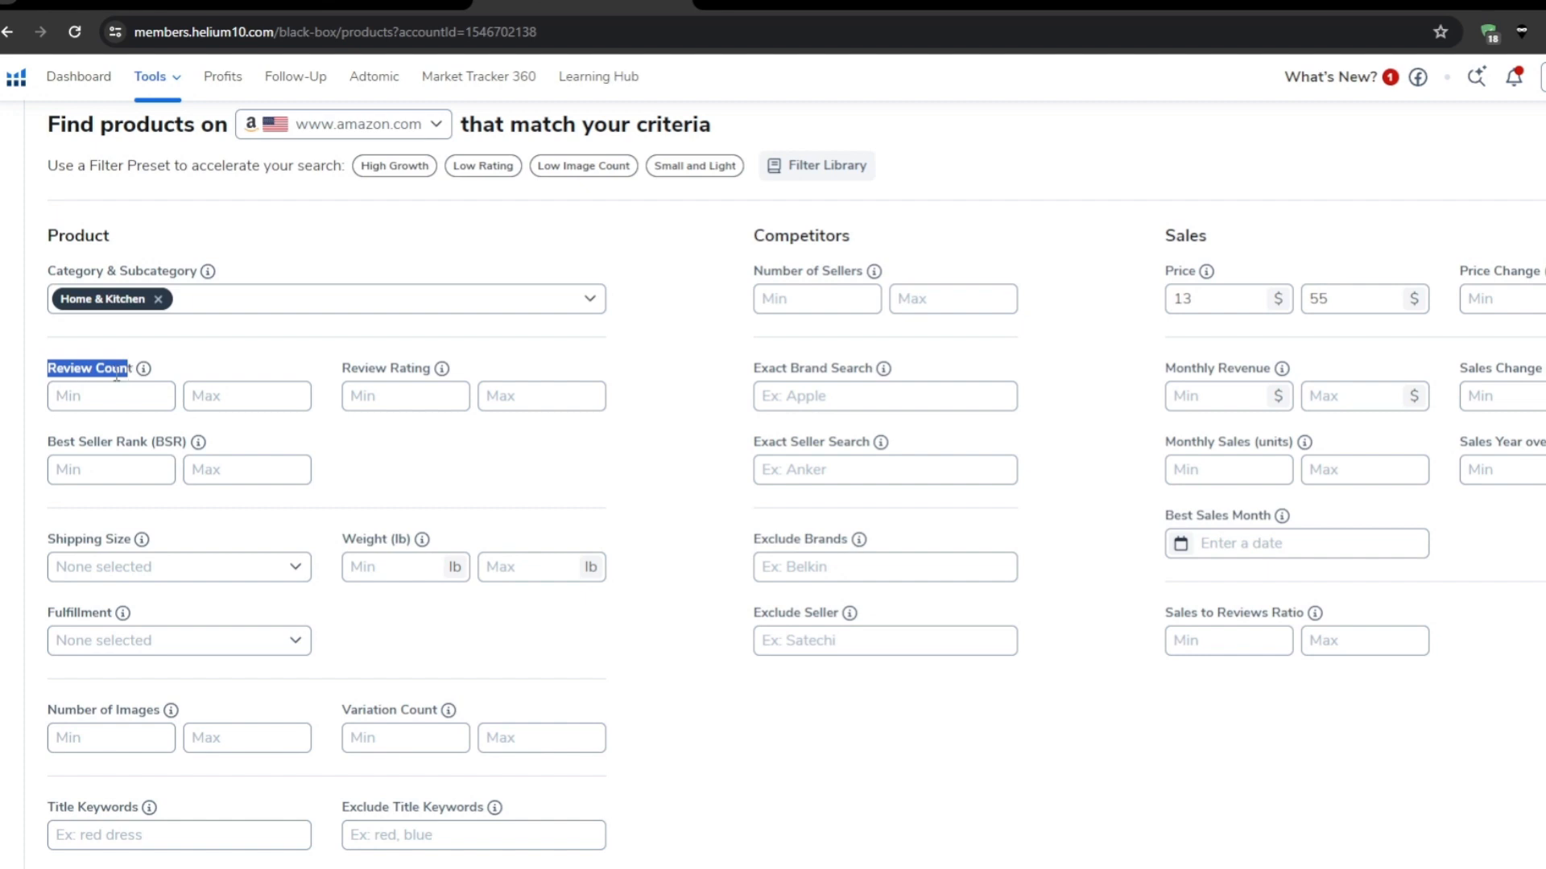
pyautogui.click(70, 399)
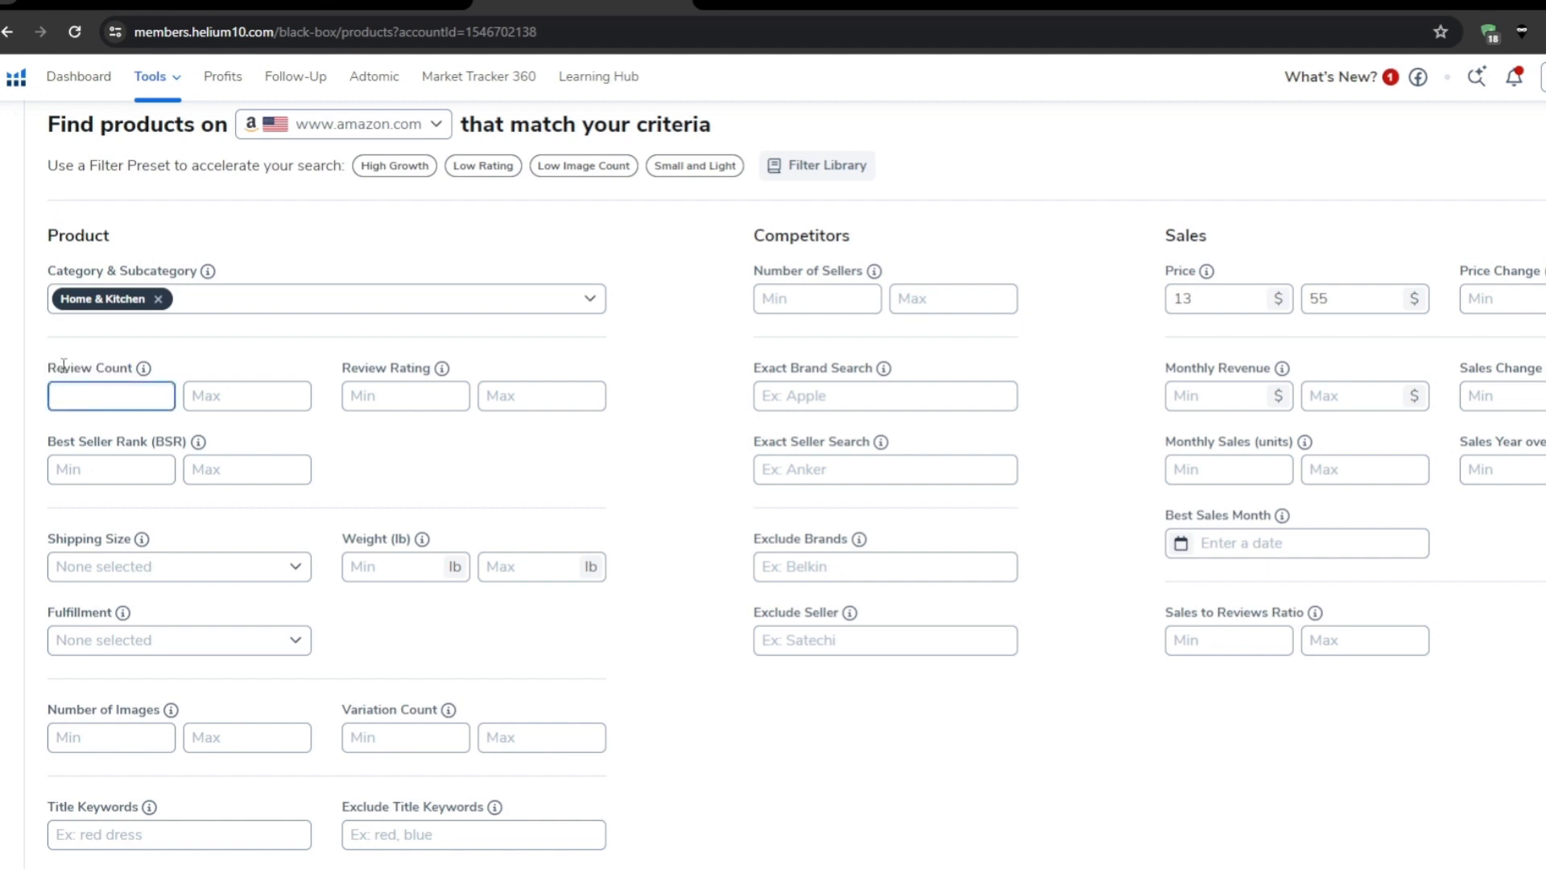
pyautogui.click(64, 365)
pyautogui.click(194, 398)
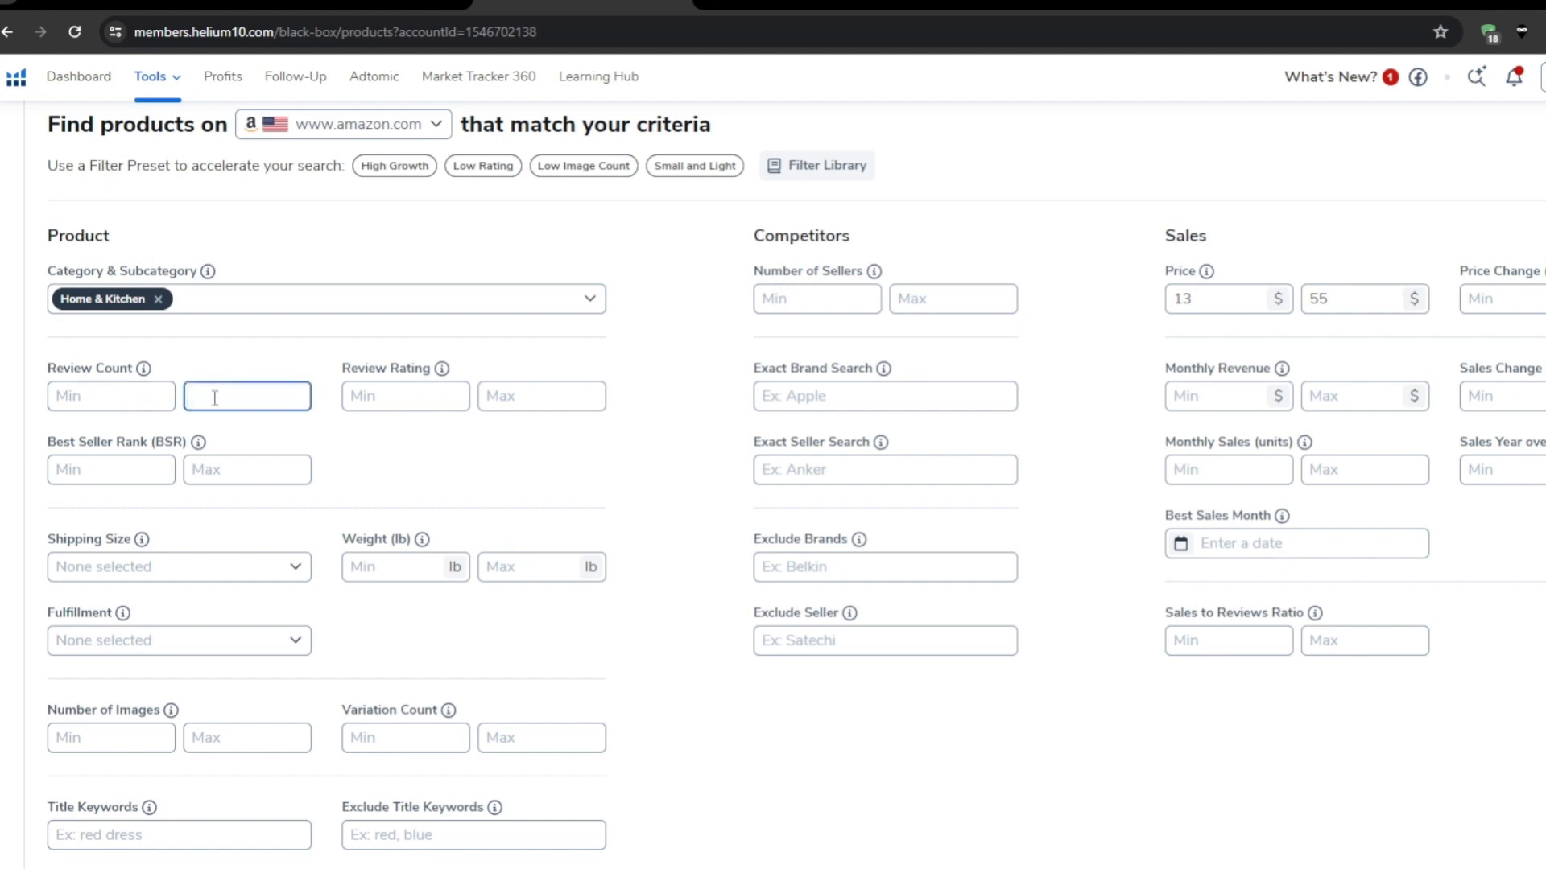
pyautogui.write('300')
pyautogui.click(250, 360)
pyautogui.doubleClick(238, 396)
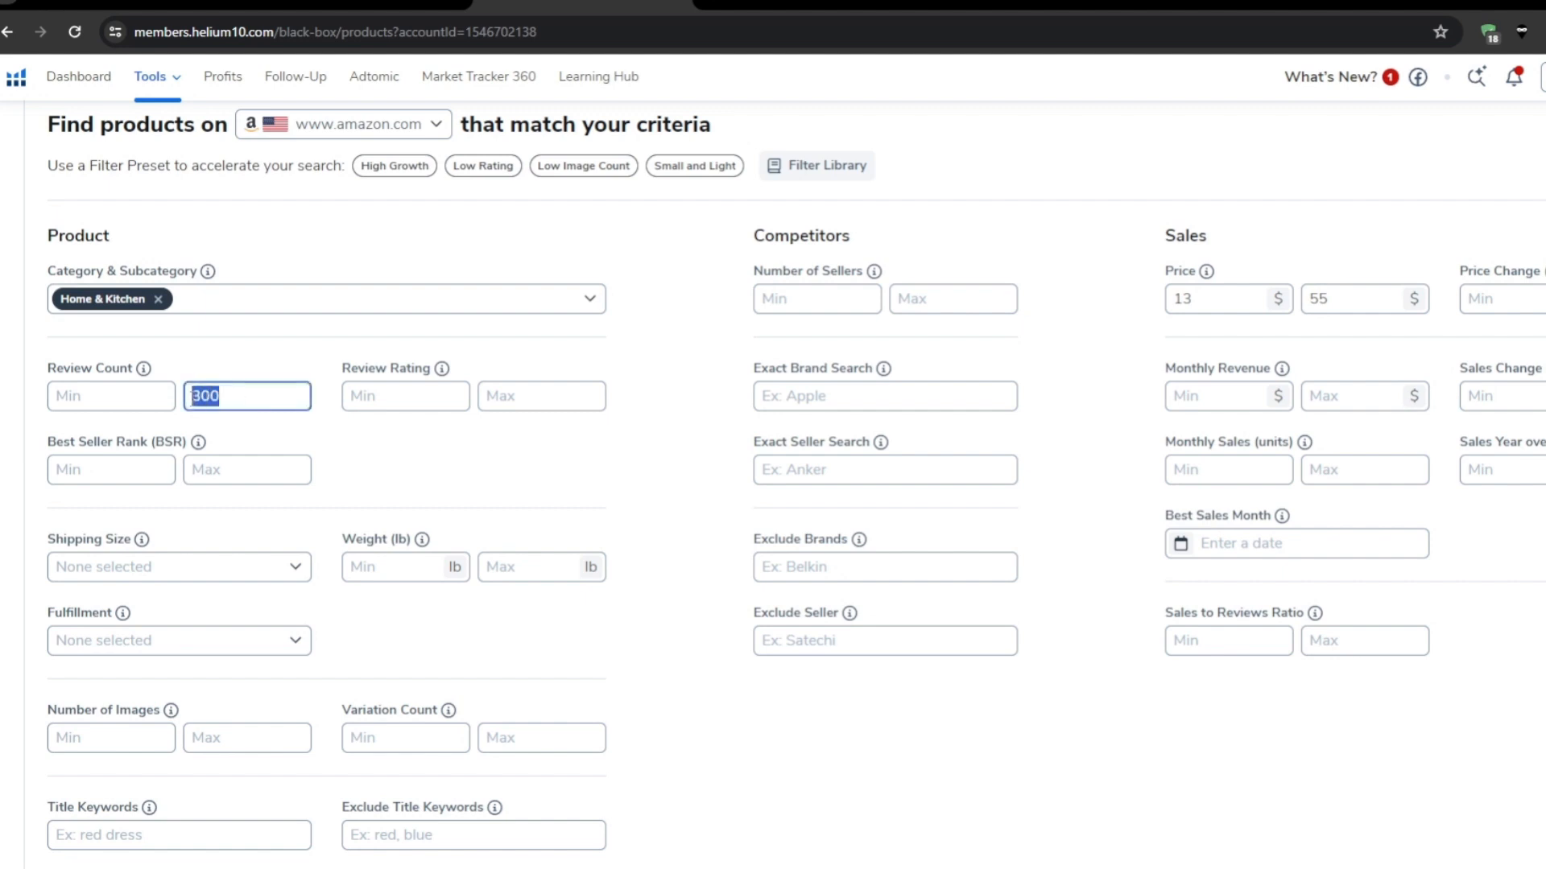
pyautogui.click(238, 358)
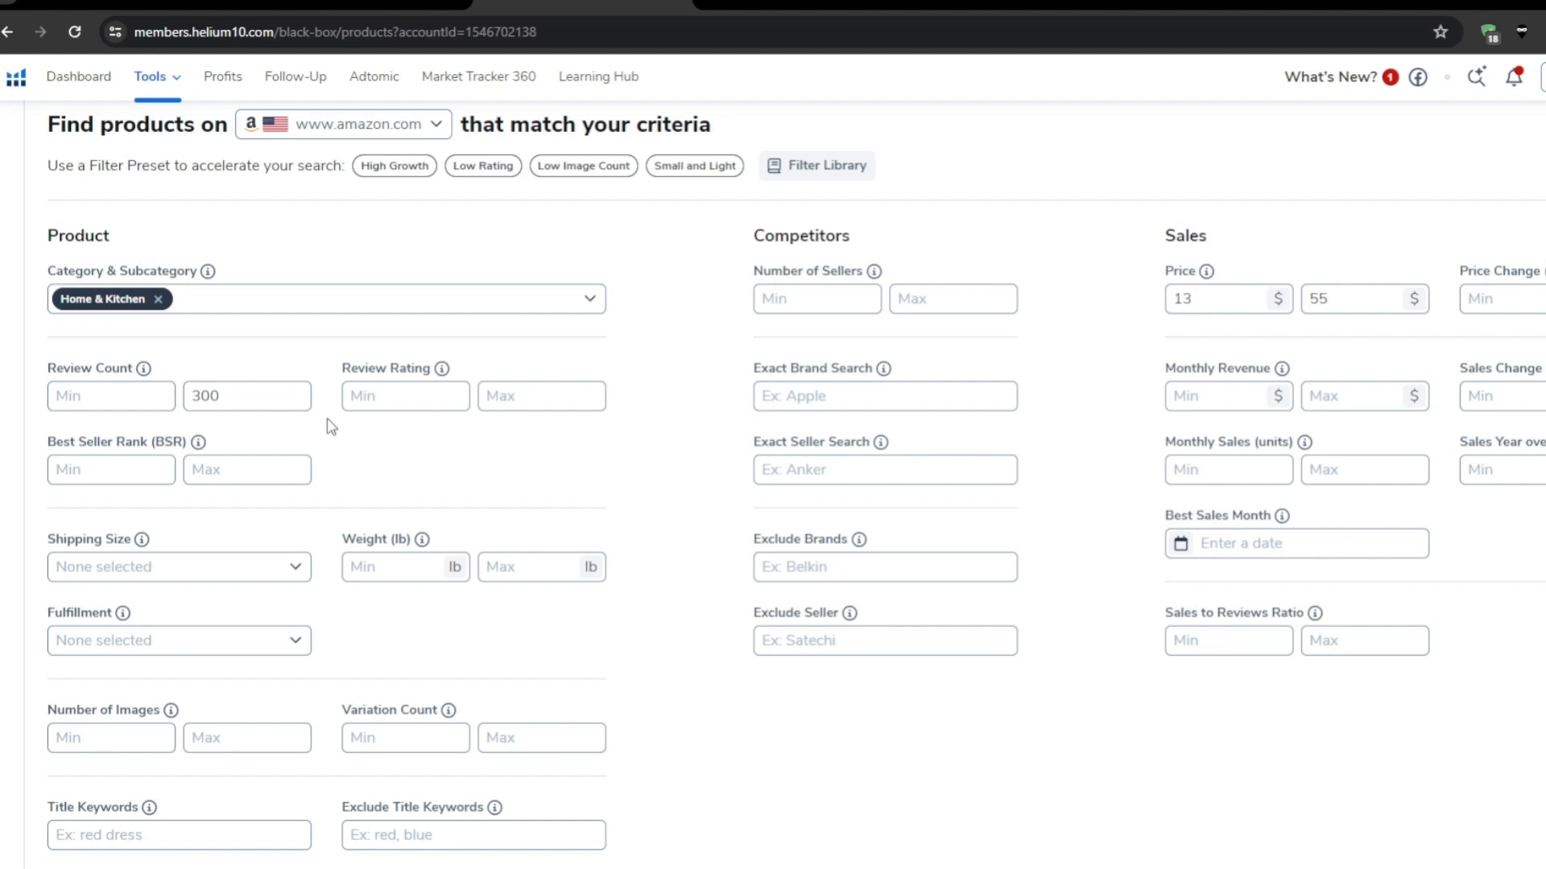
pyautogui.doubleClick(207, 396)
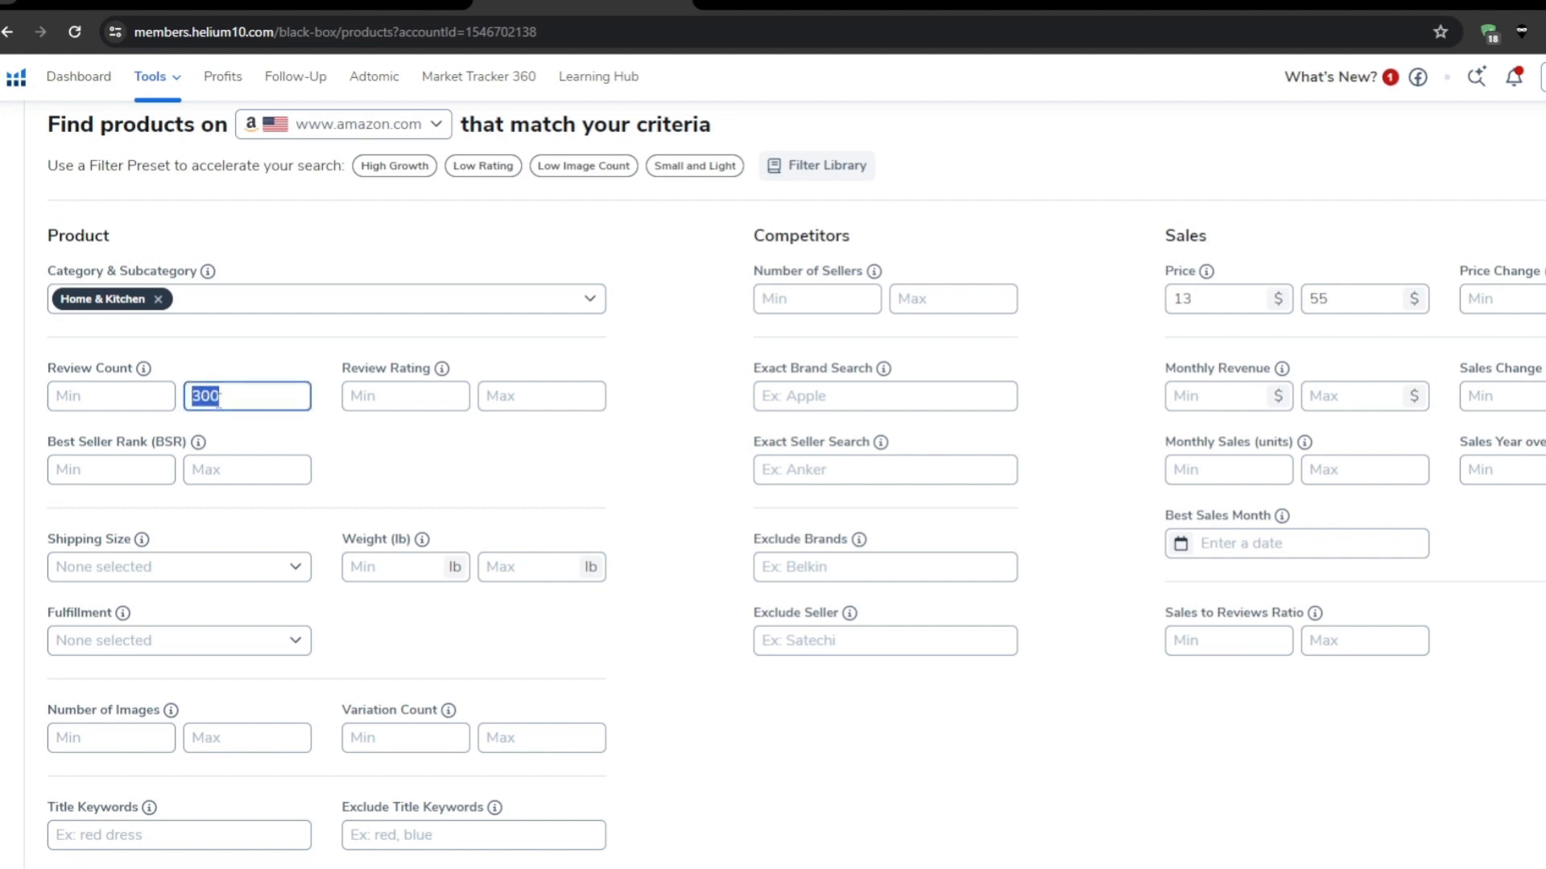
pyautogui.write('200')
pyautogui.click(430, 425)
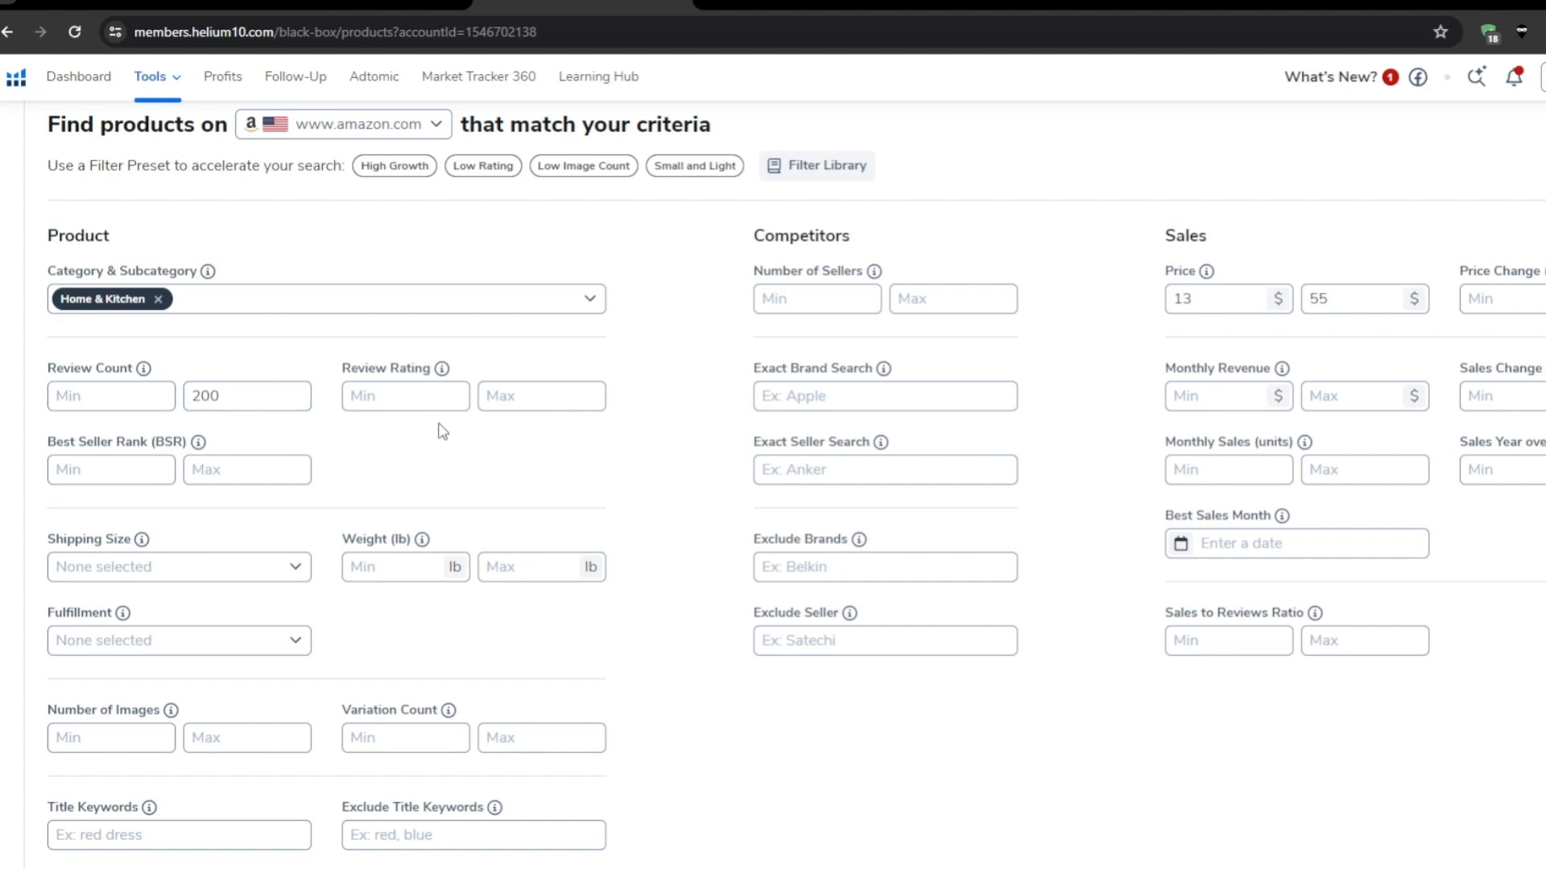
# Step: Set the Review Rating range from 3.5 minimum to 4.2 maximum
pyautogui.tripleClick(408, 364)
pyautogui.click(419, 344)
pyautogui.click(418, 395)
pyautogui.write('2')
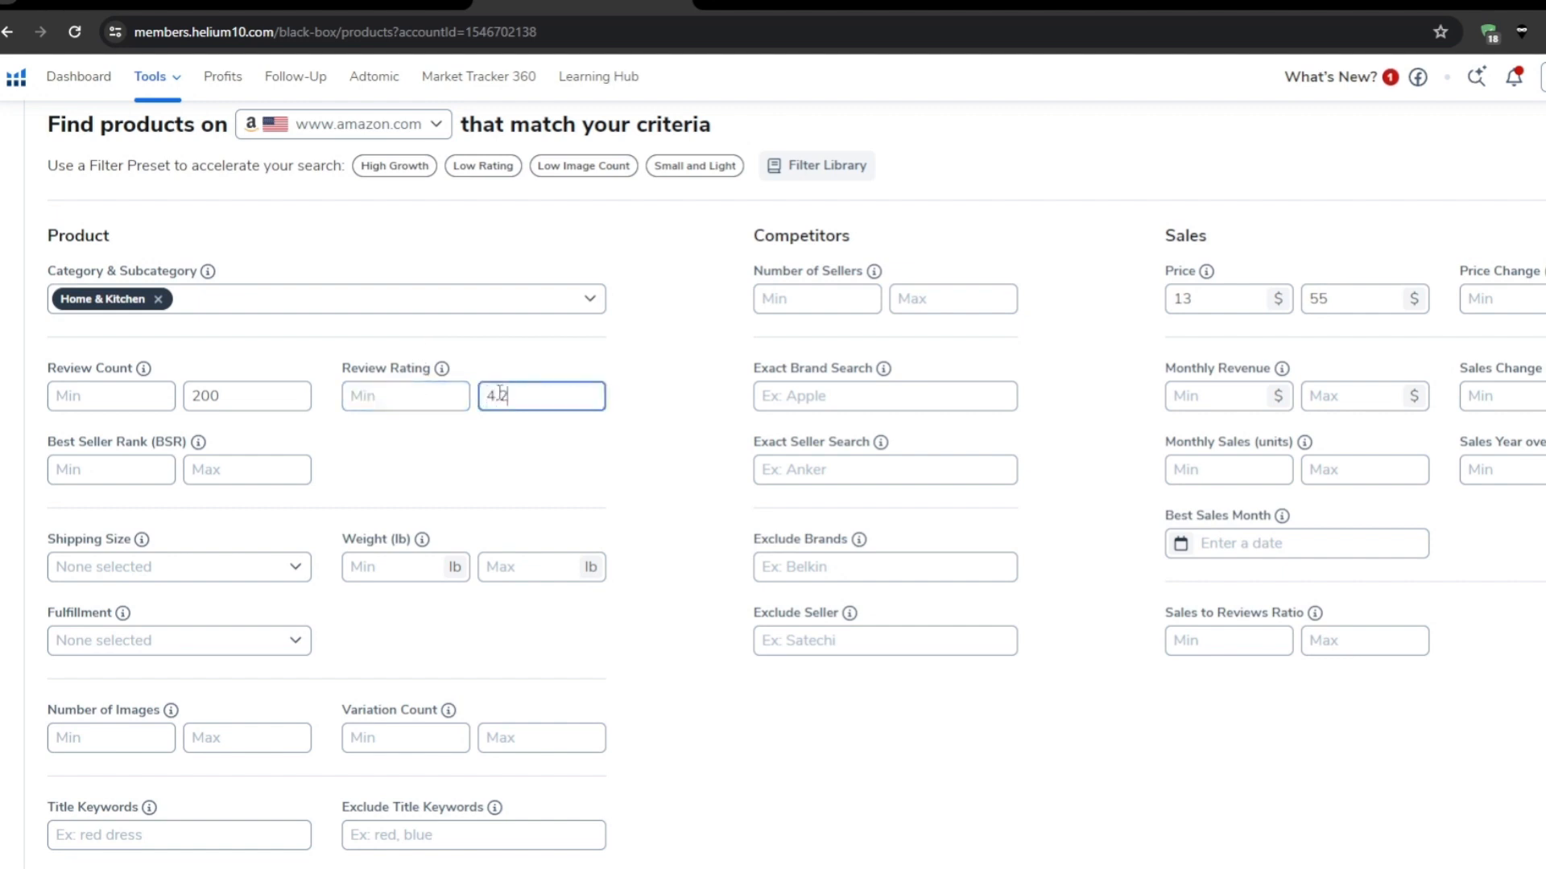
pyautogui.click(693, 435)
pyautogui.doubleClick(573, 397)
pyautogui.click(503, 427)
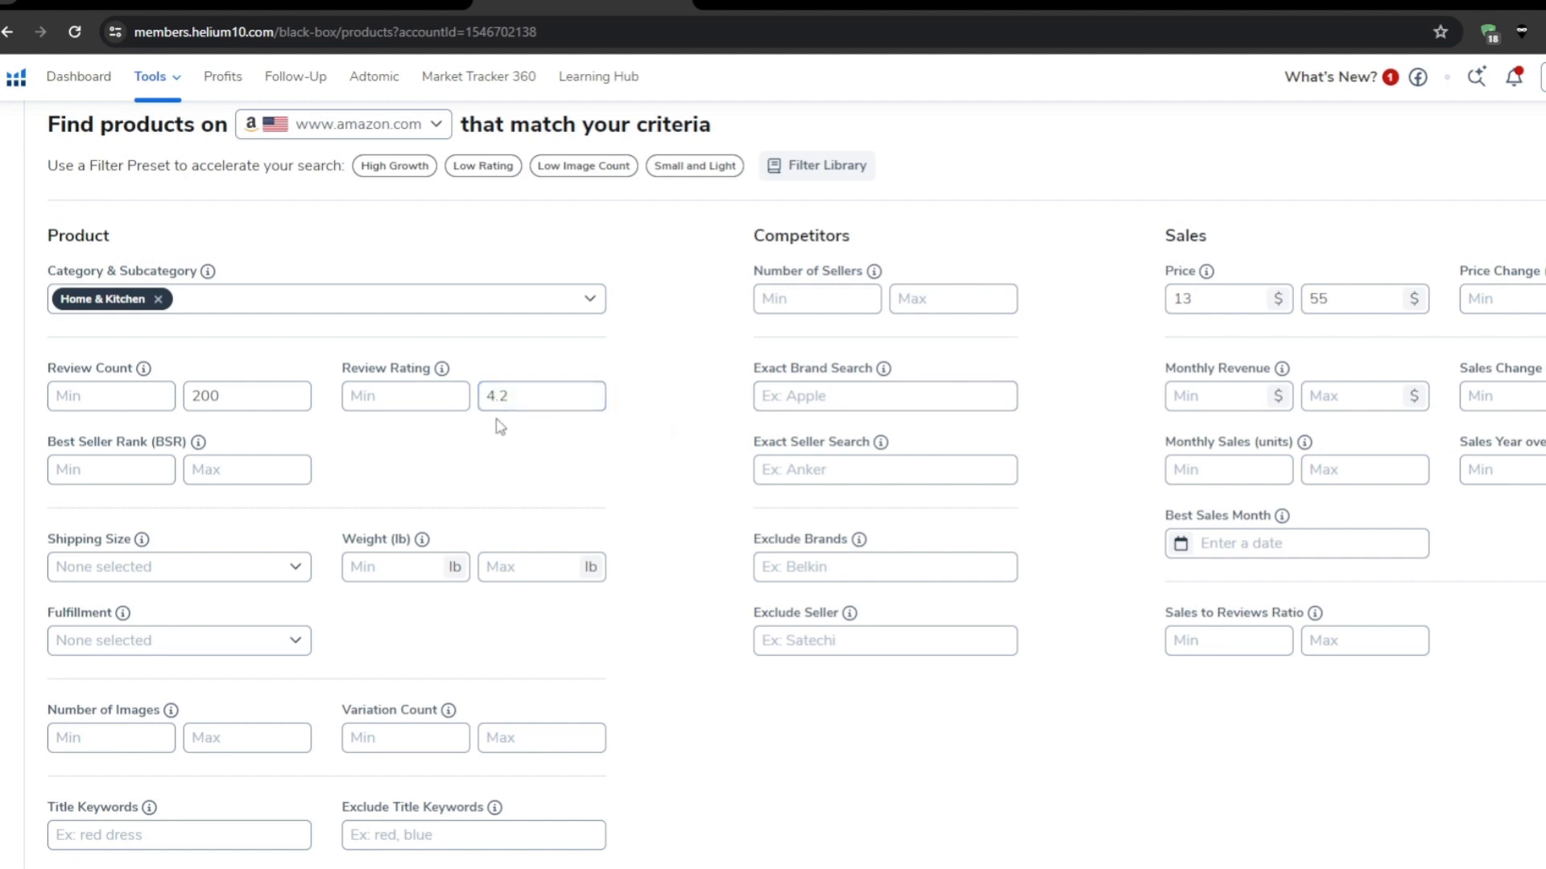
pyautogui.click(440, 399)
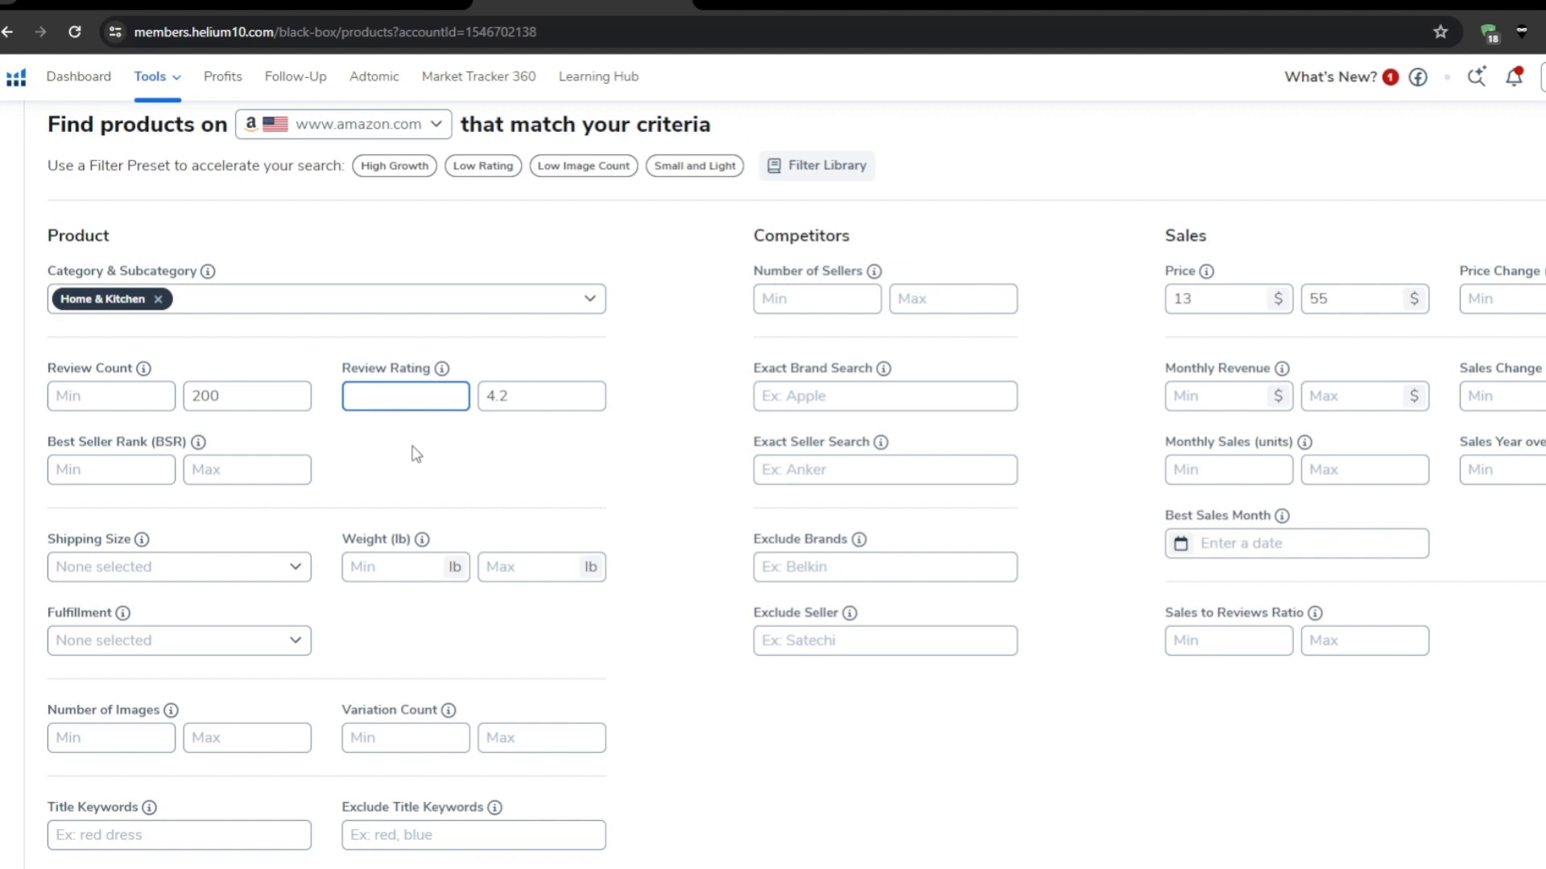
pyautogui.click(474, 405)
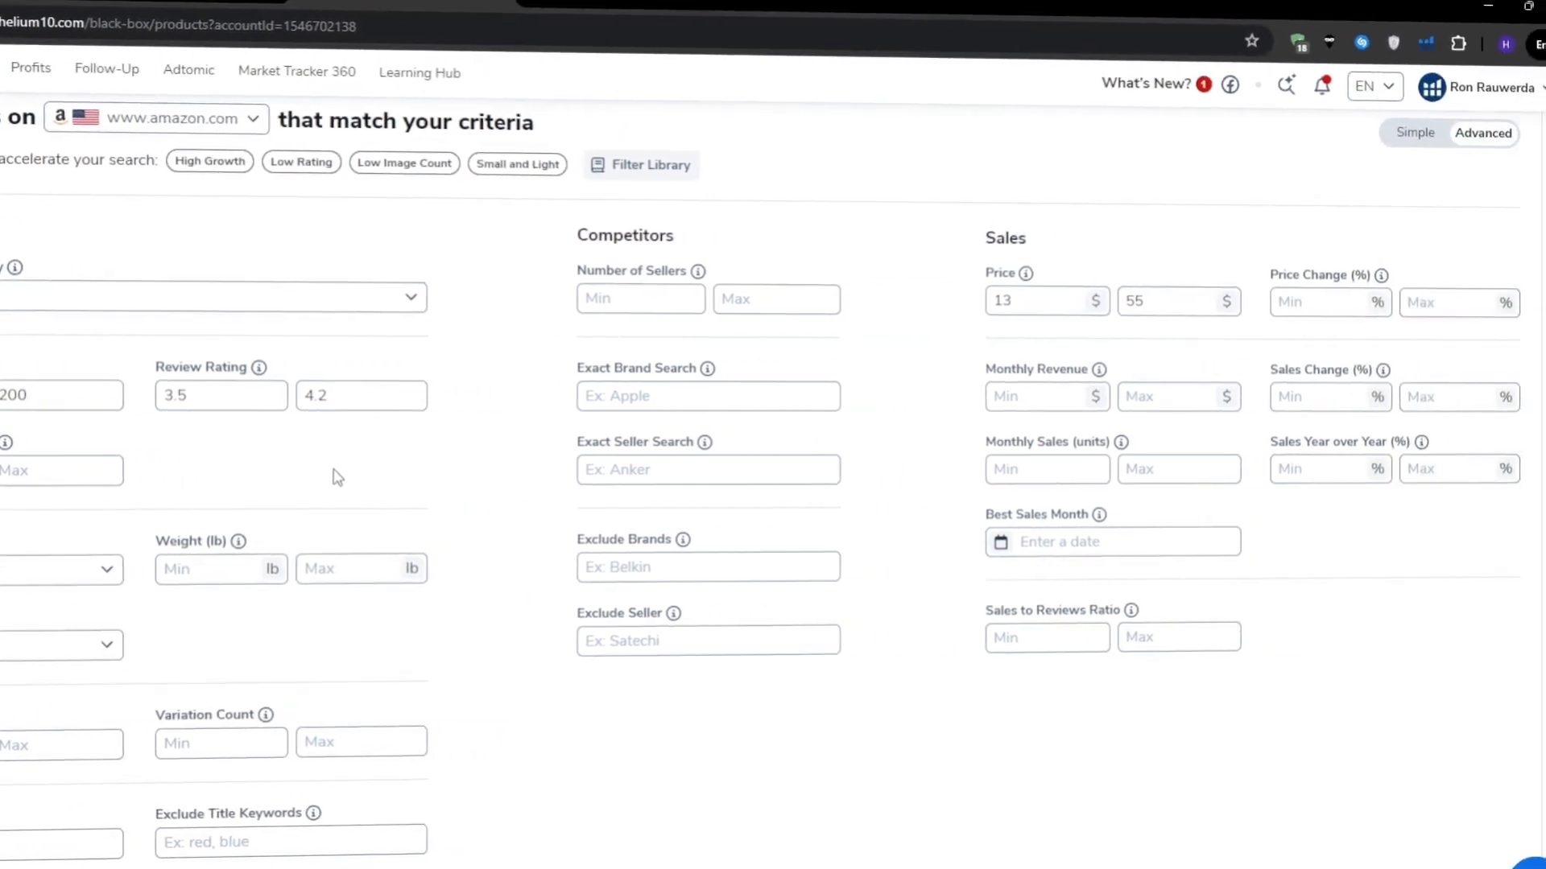
# Step: Enter 4000 as the minimum and 15000 as the maximum Monthly Revenue
pyautogui.moveTo(971, 368); pyautogui.dragTo(1069, 360)
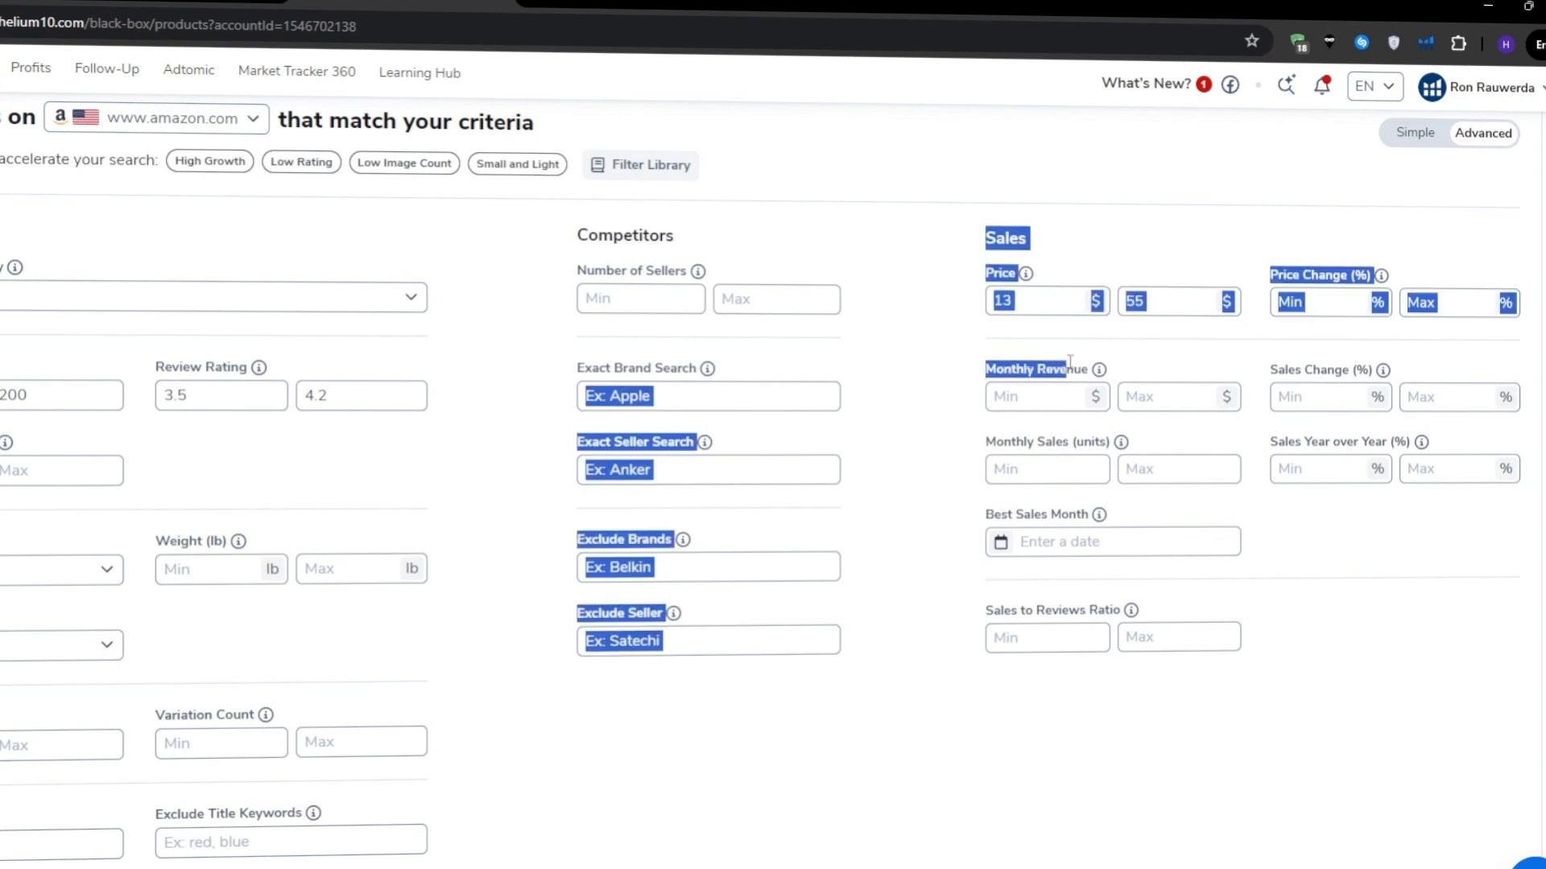
pyautogui.tripleClick(1070, 366)
pyautogui.click(1071, 360)
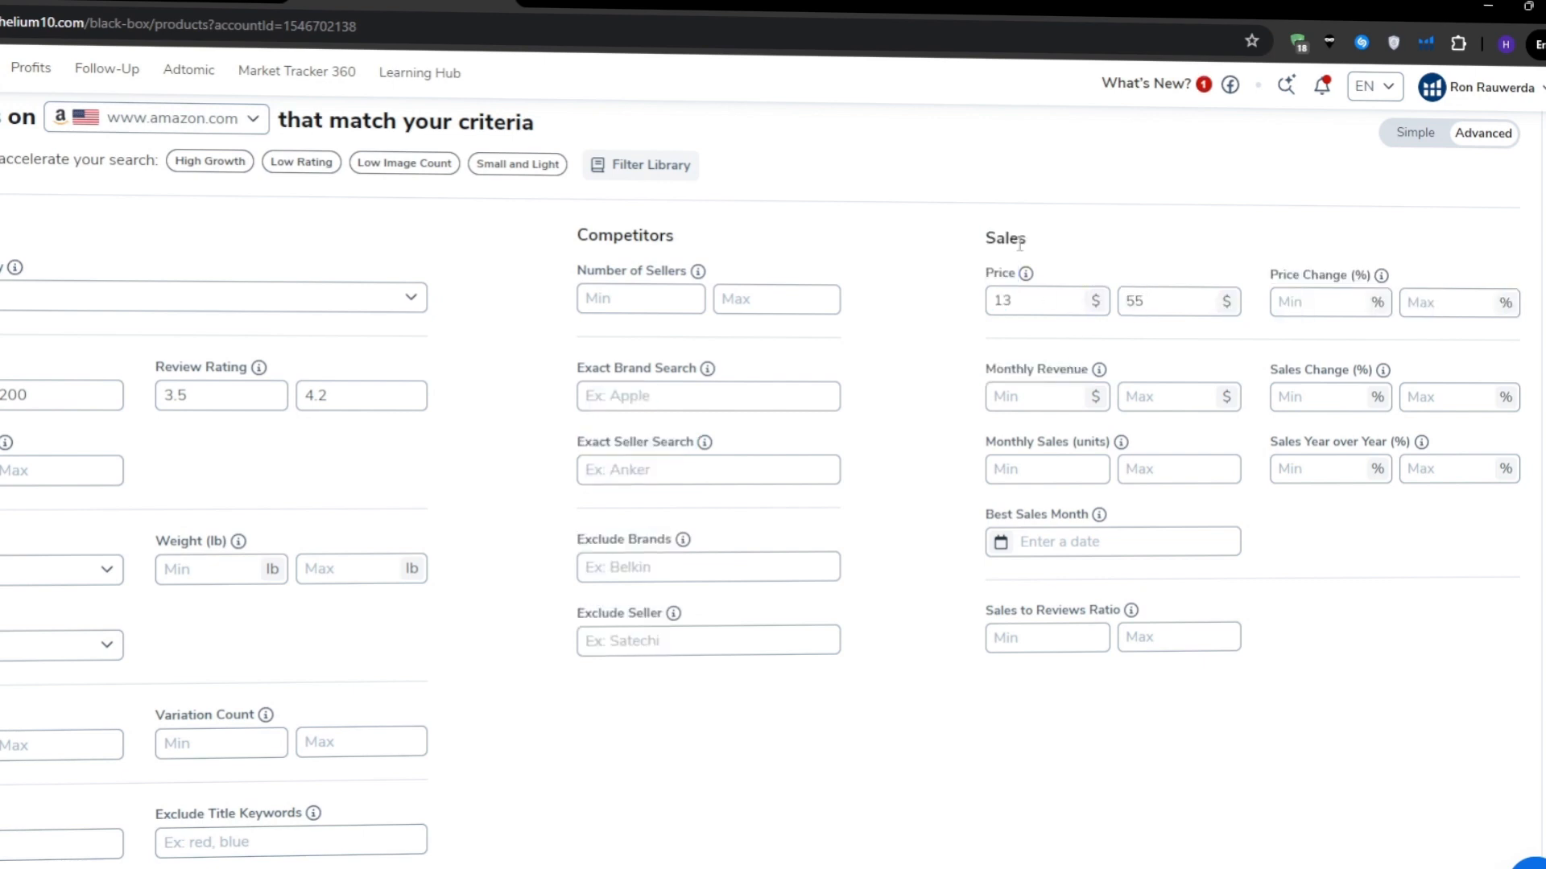
pyautogui.click(1036, 391)
pyautogui.write('4000')
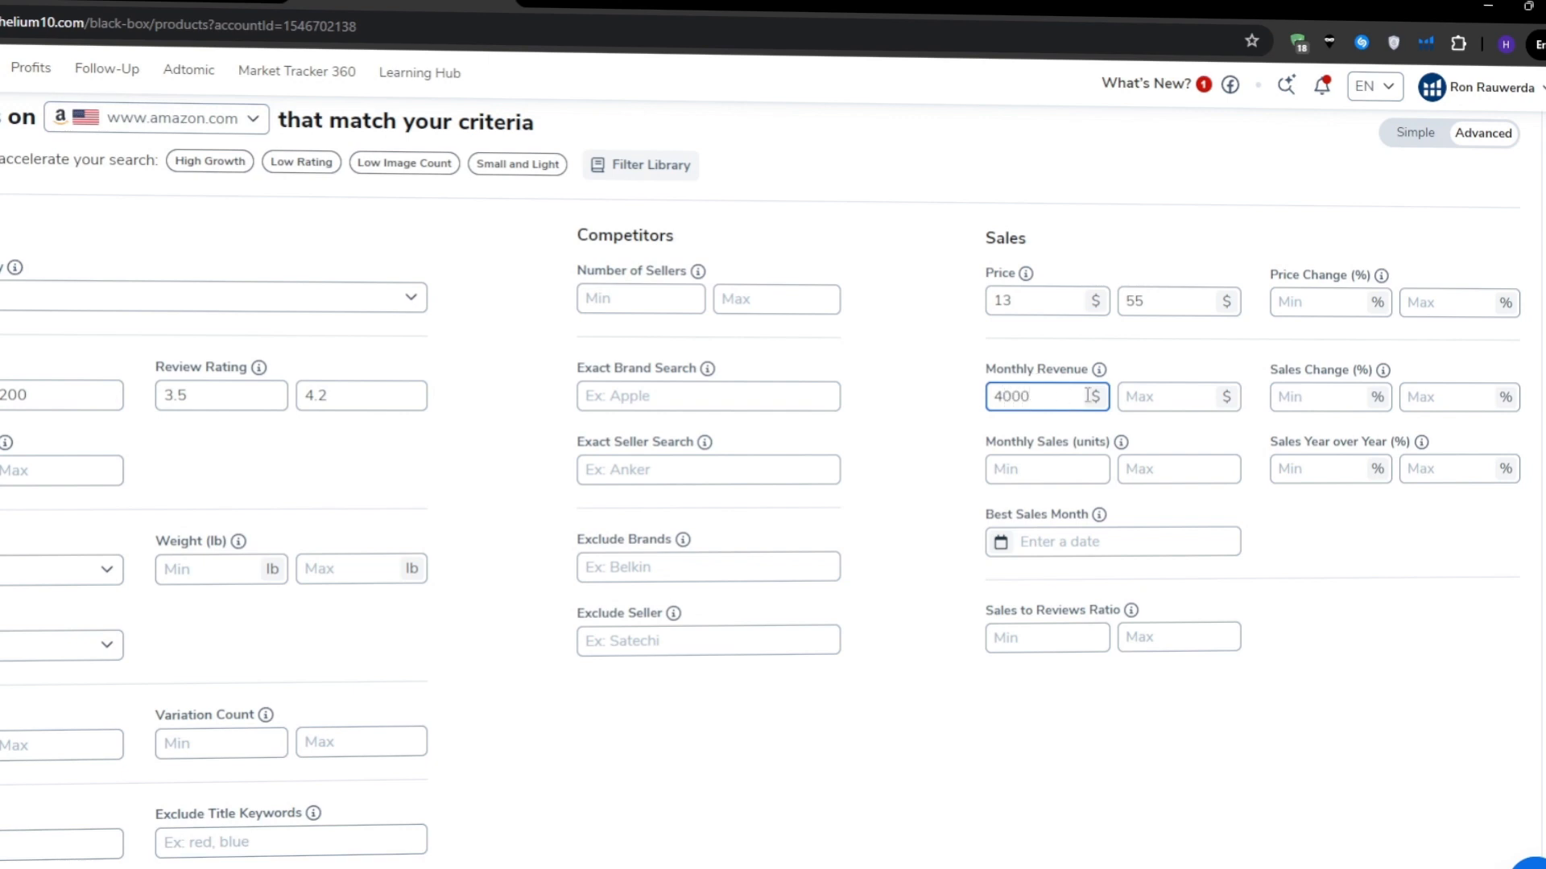
pyautogui.click(1143, 397)
pyautogui.write('15000')
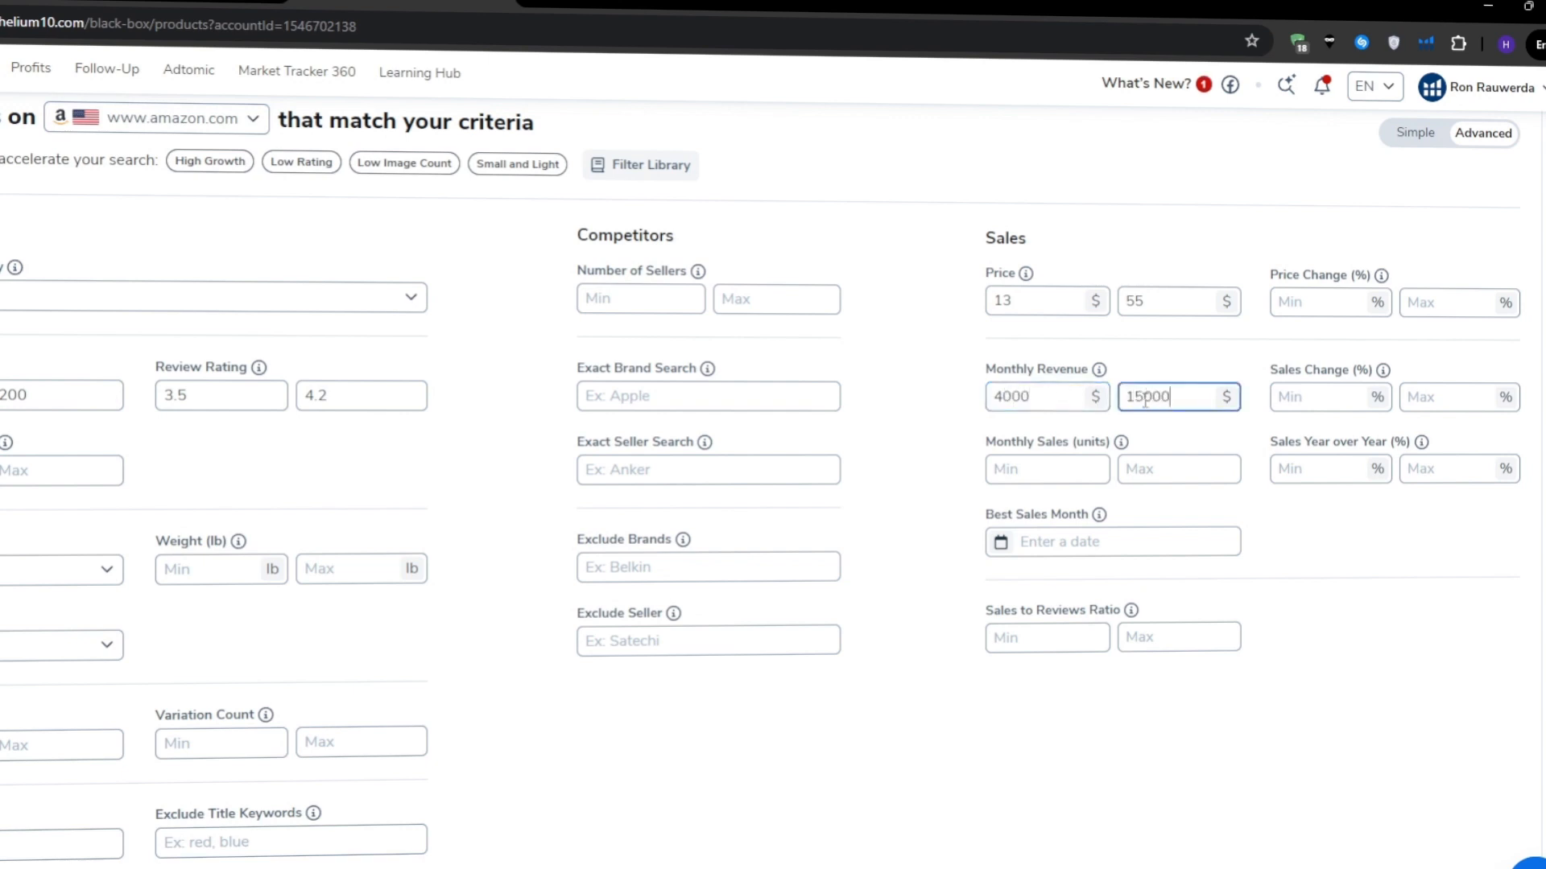
pyautogui.click(980, 395)
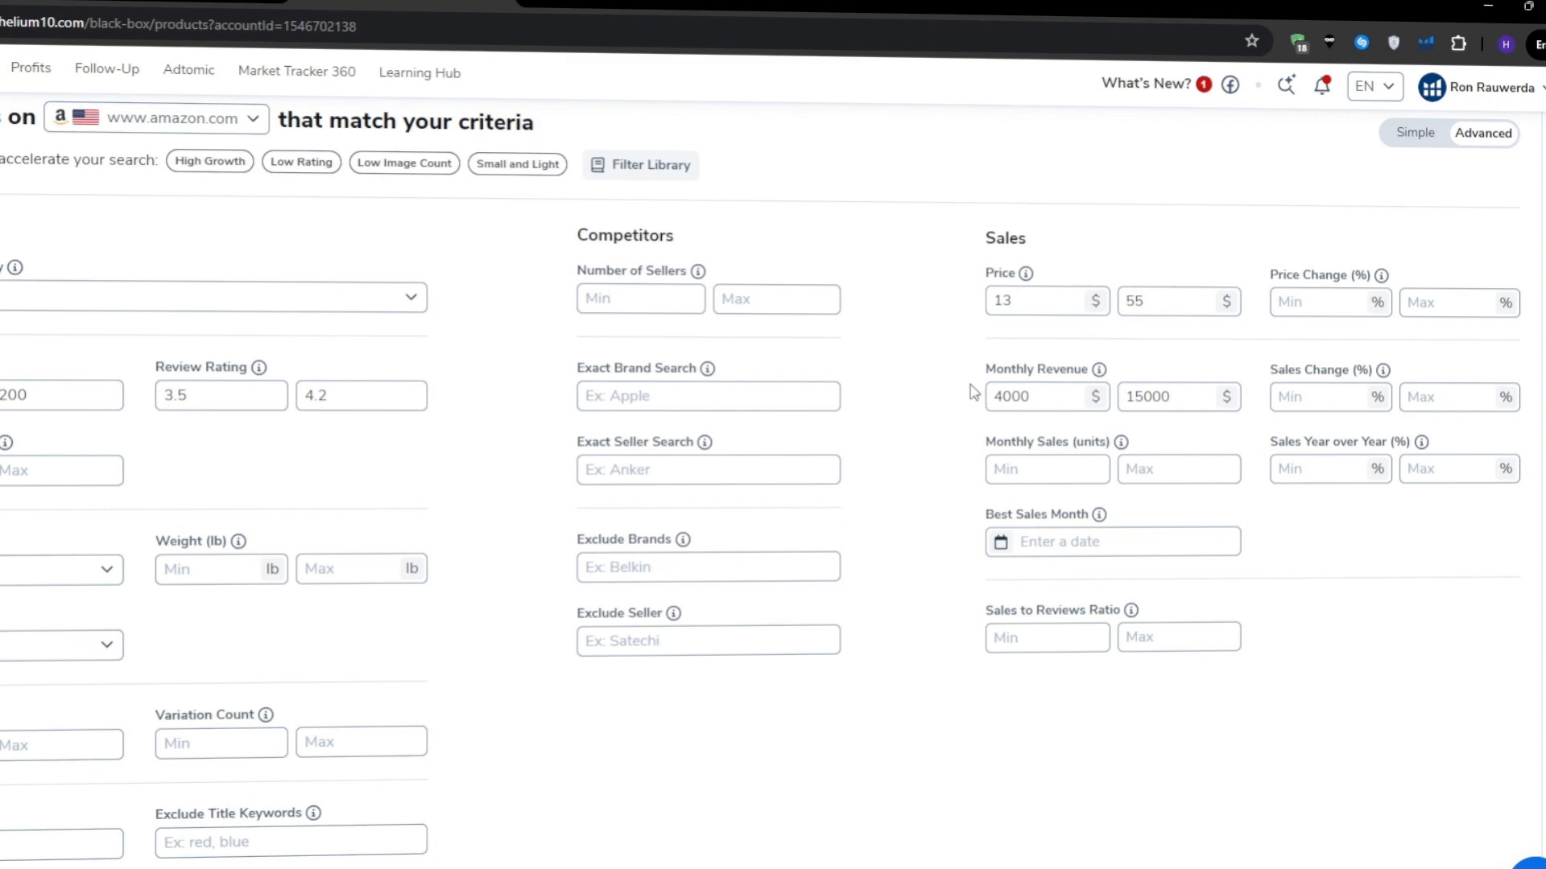
# Step: Limit Shipping Size to Small Standard-Size and run the search, returning 200 products
pyautogui.scroll(-1, 970, 395)
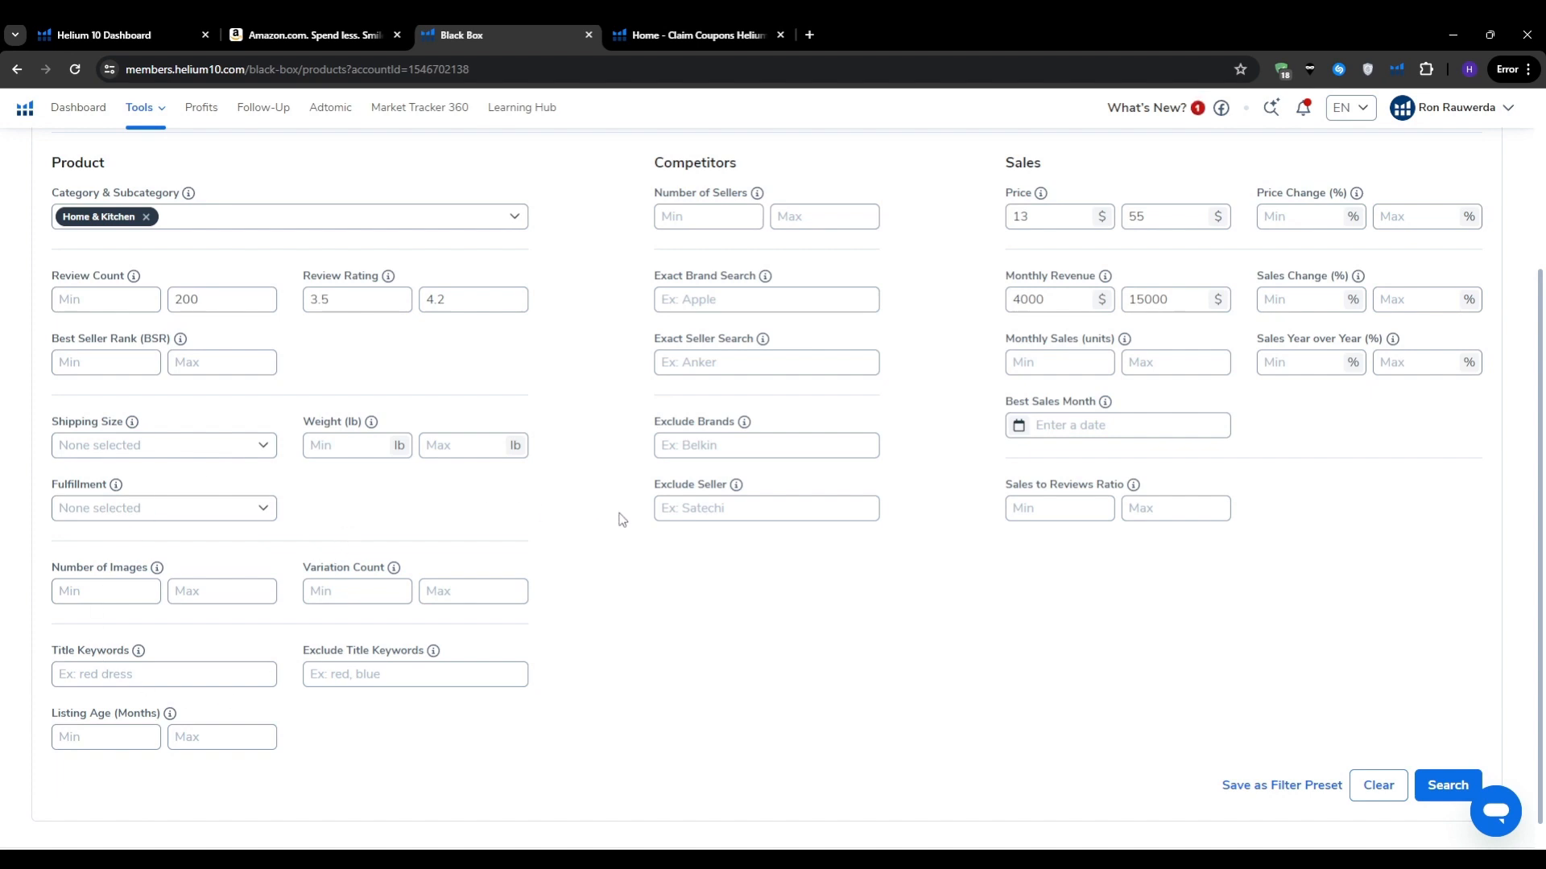
pyautogui.click(274, 455)
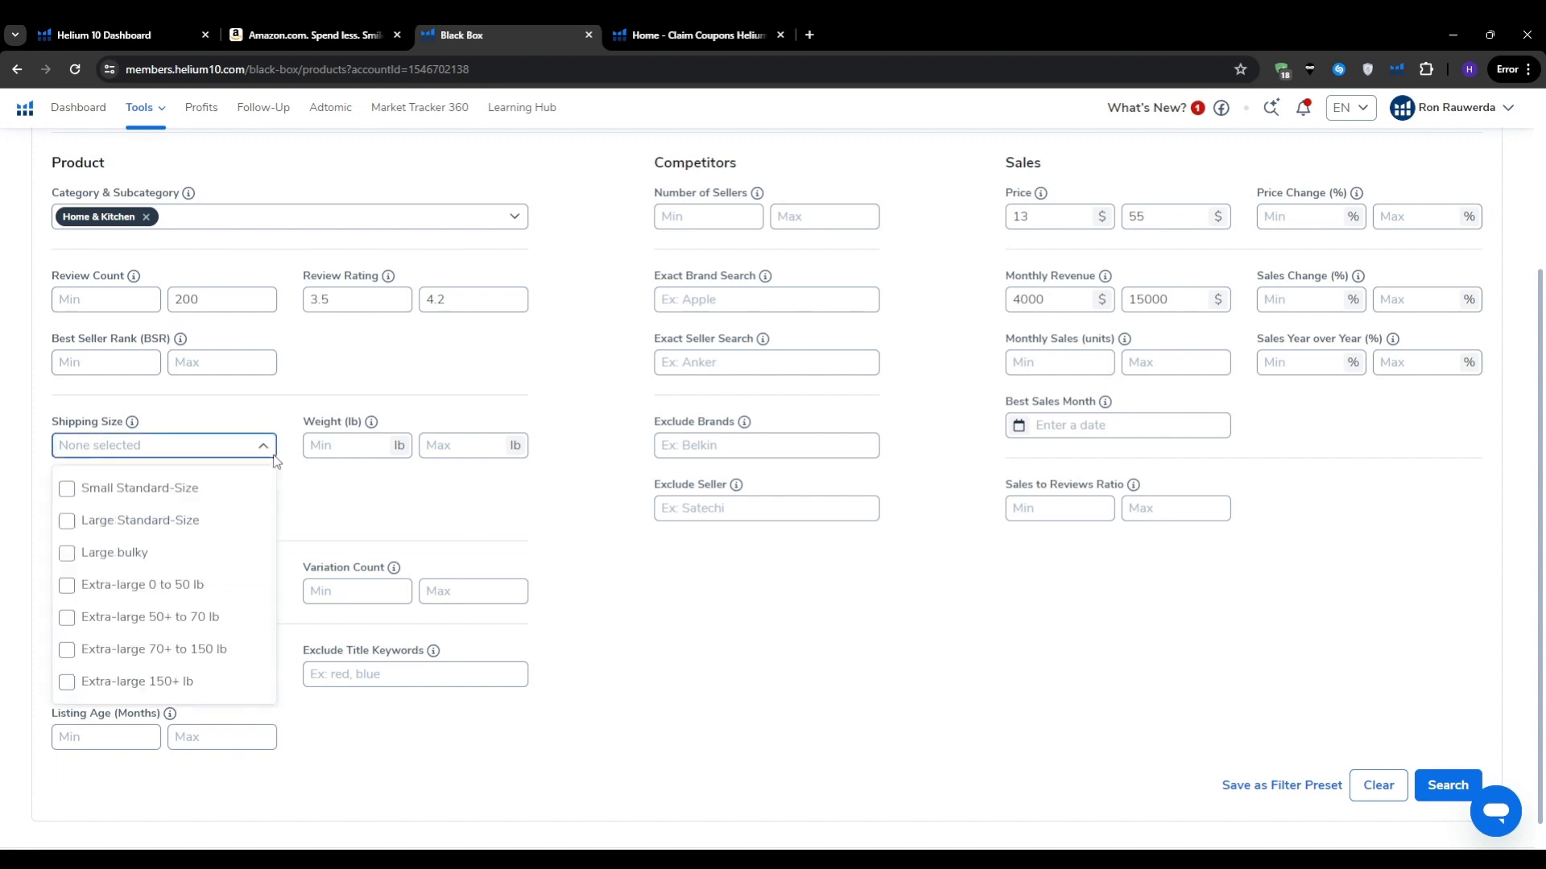
pyautogui.click(270, 451)
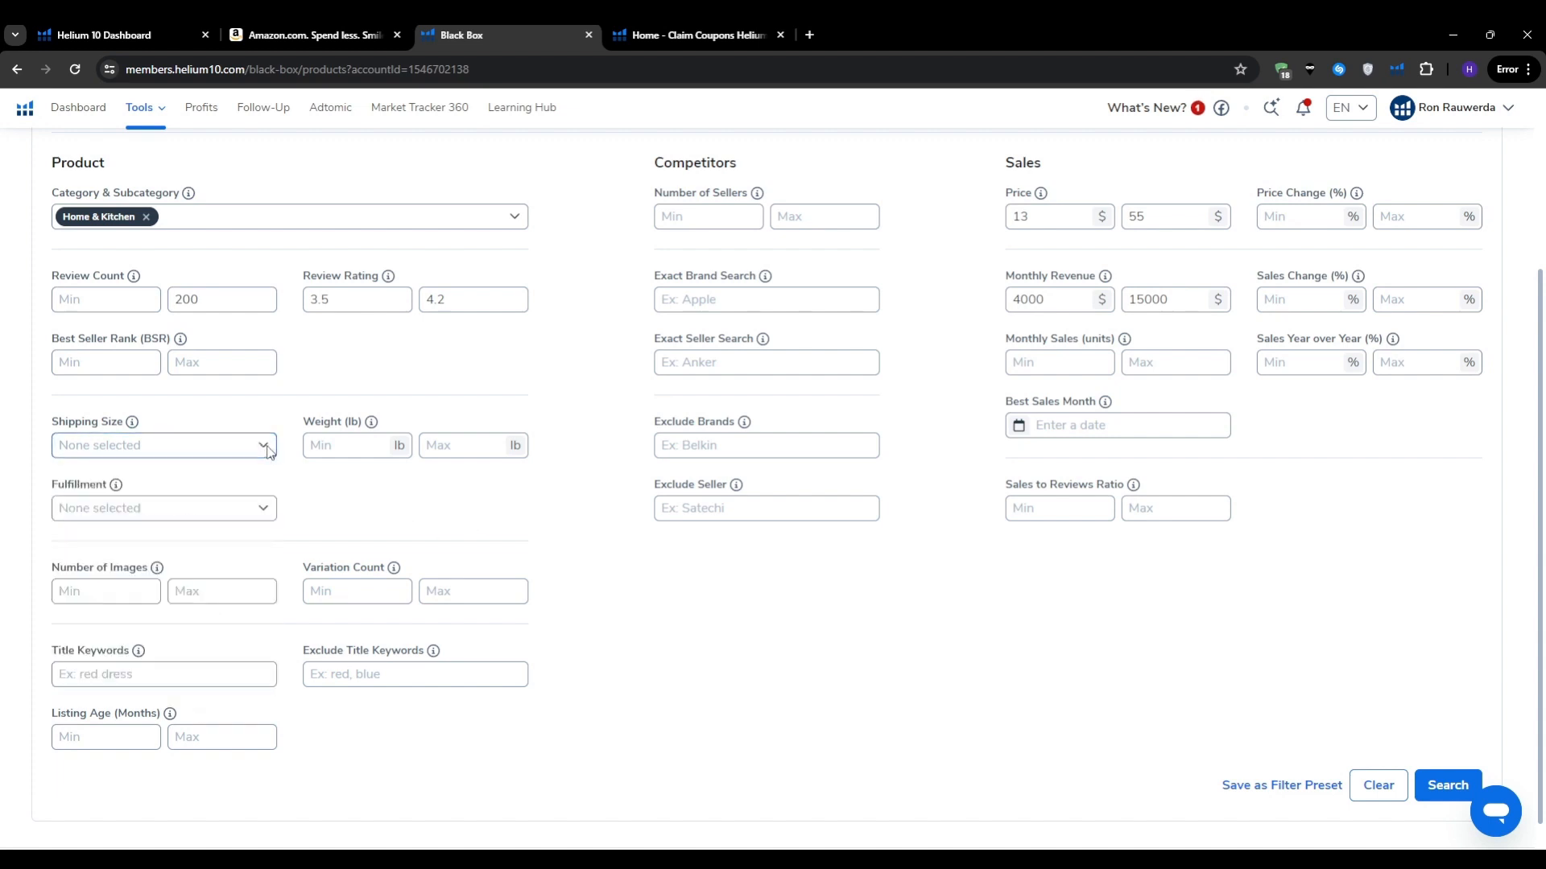
pyautogui.click(205, 508)
pyautogui.click(205, 507)
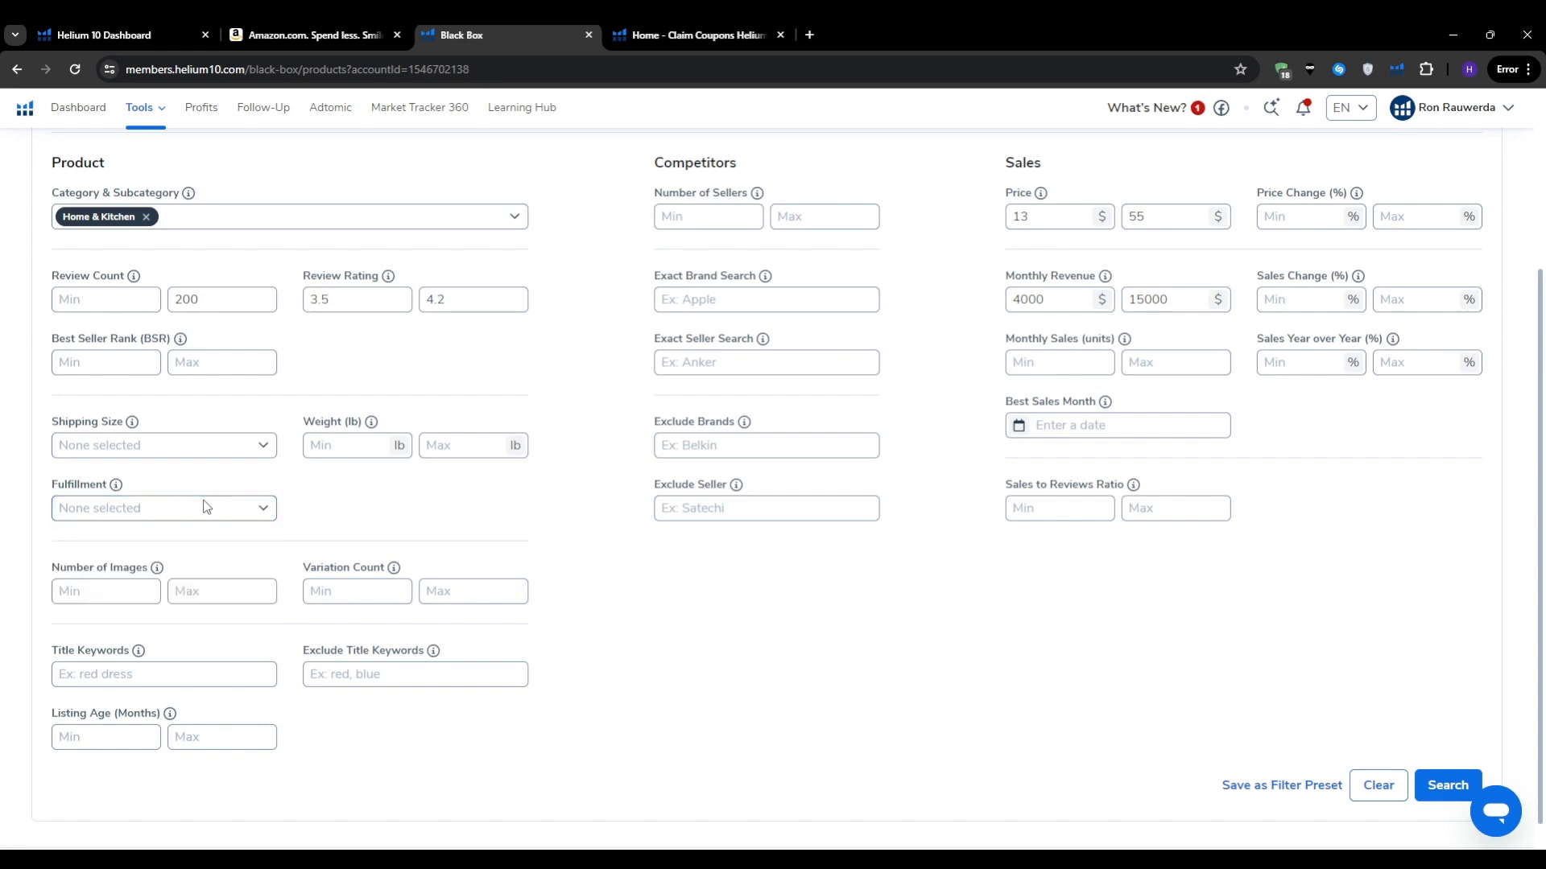
pyautogui.click(244, 447)
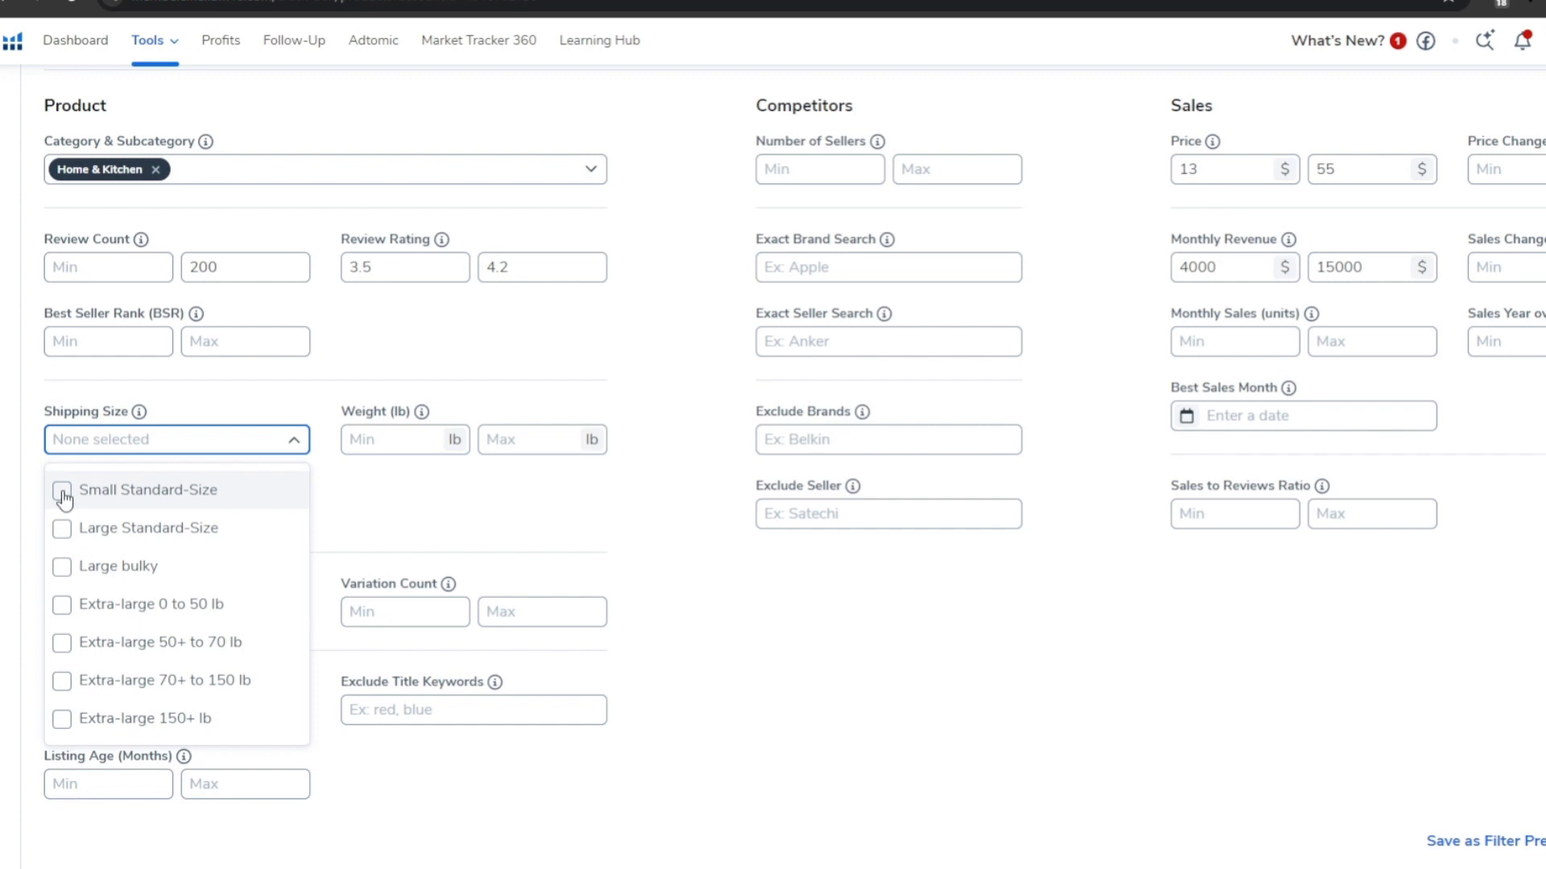
pyautogui.click(63, 493)
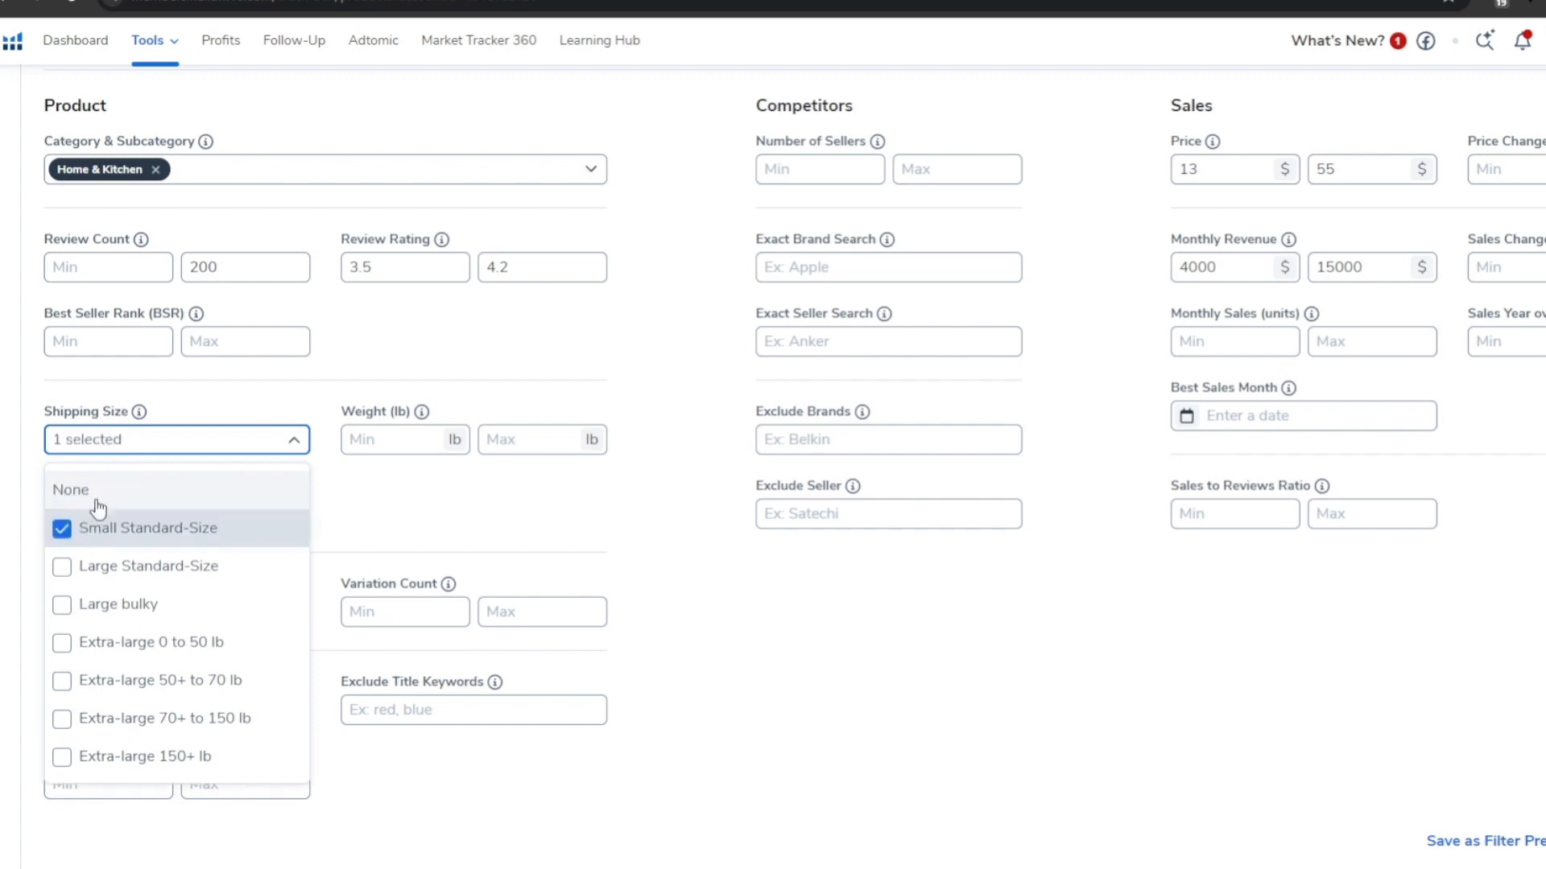
pyautogui.scroll(-1, 189, 527)
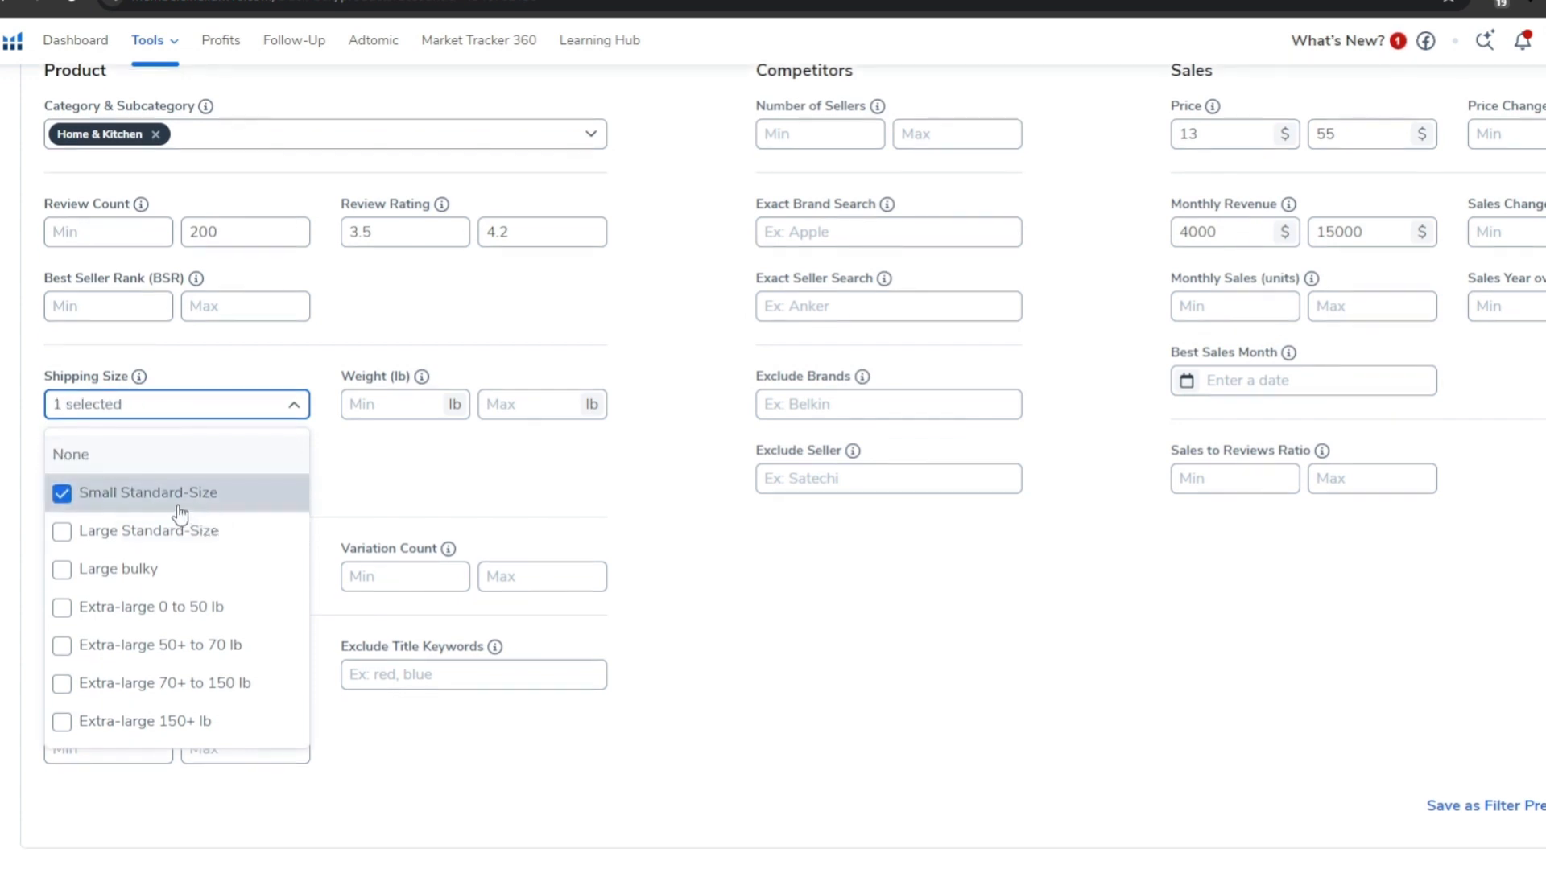
pyautogui.click(395, 483)
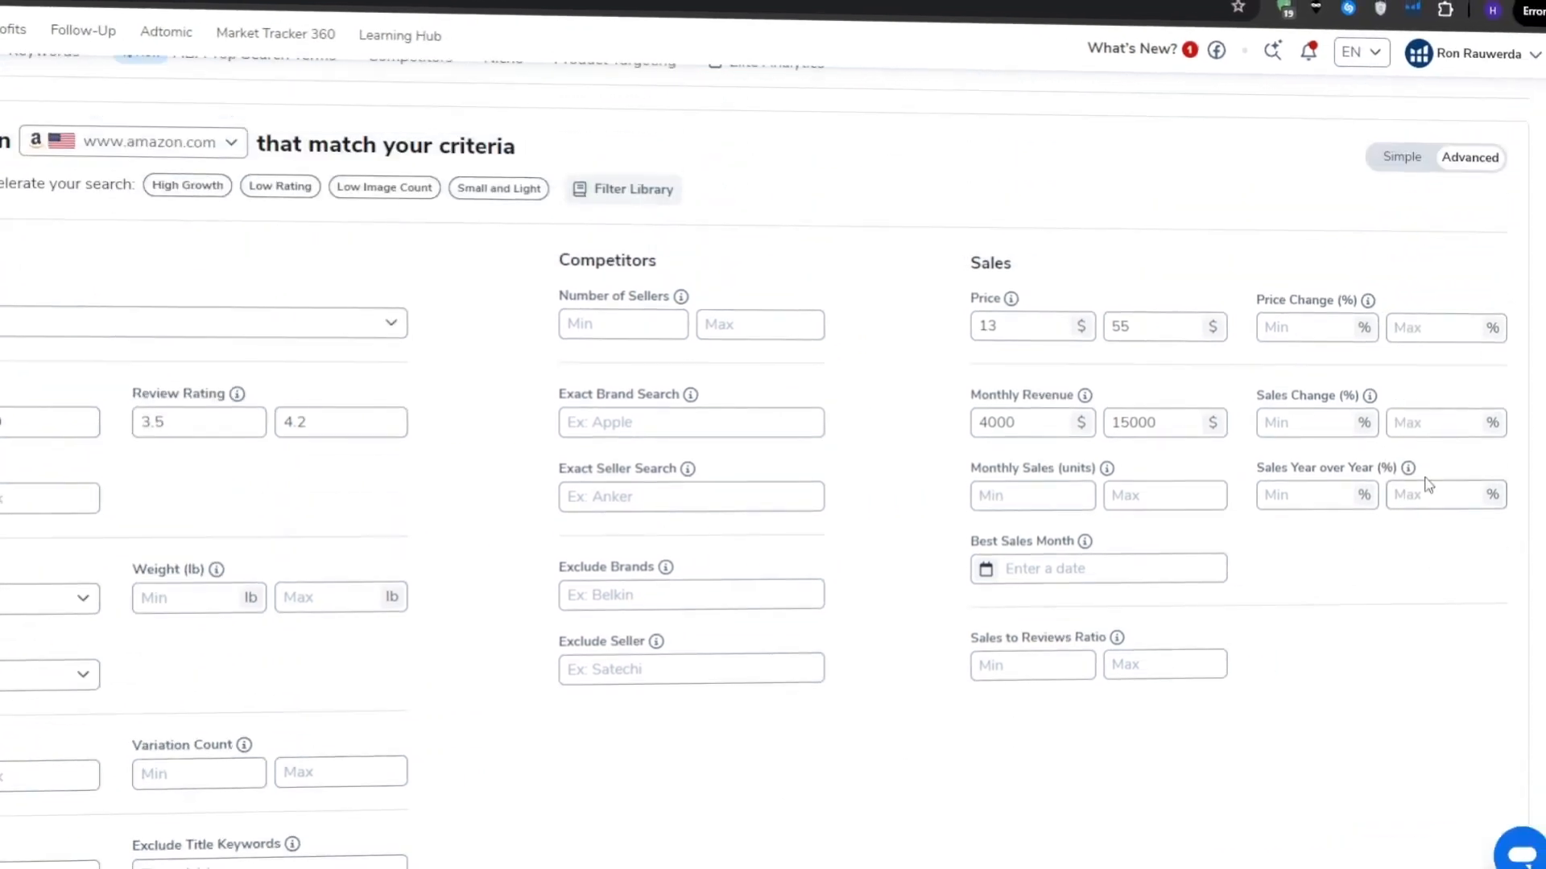
pyautogui.click(1447, 755)
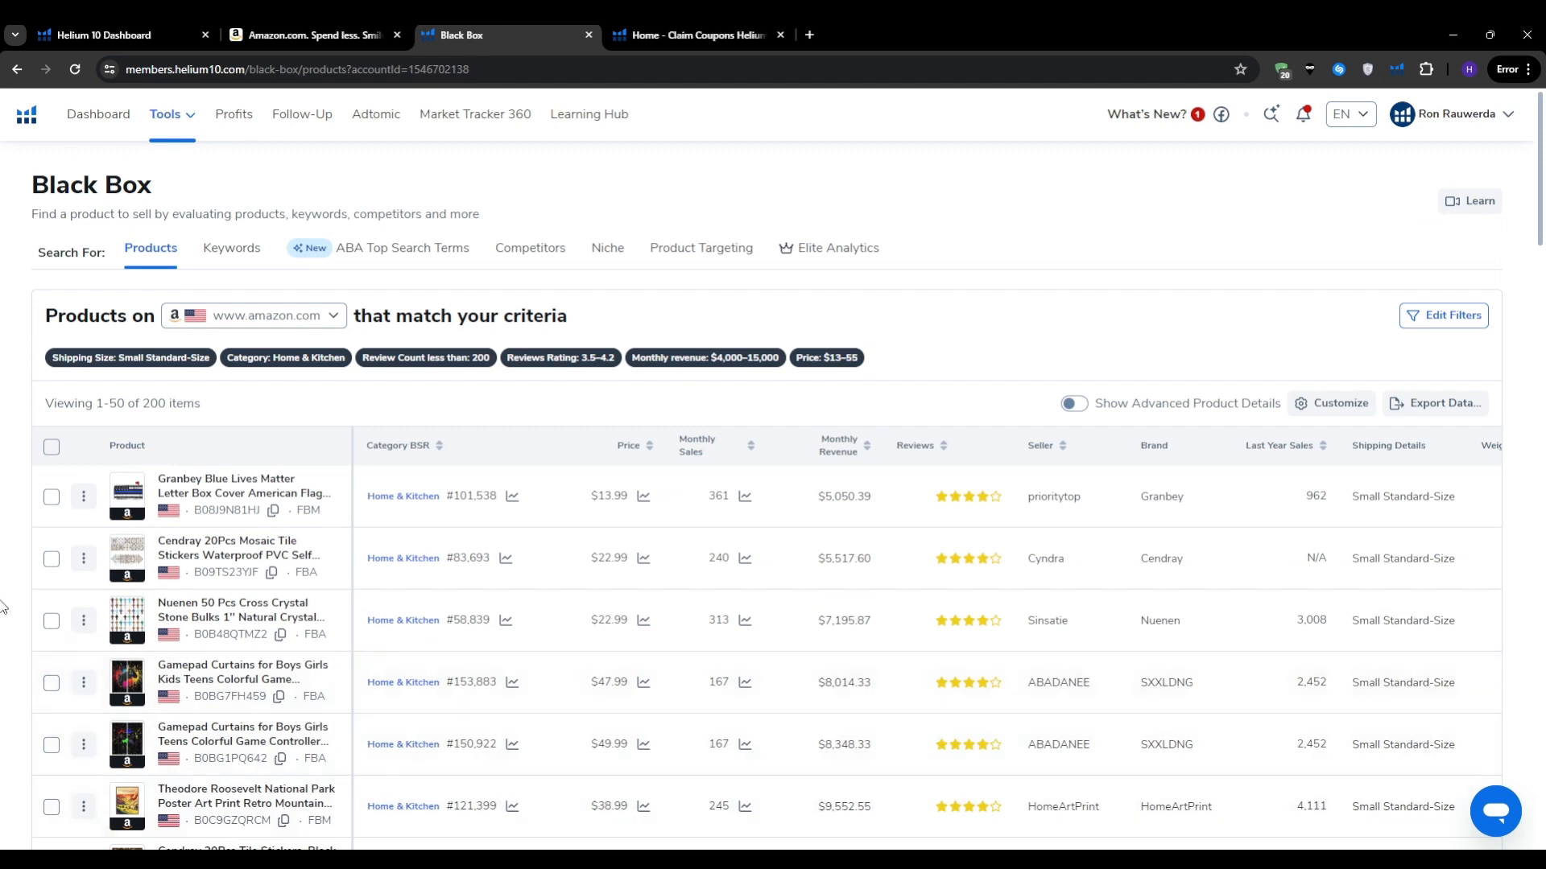
# Step: Review the results, noting the $4,137.70 revenue, and open the Baocicco Boho shower curtain on Amazon
pyautogui.scroll(-3, 2, 606)
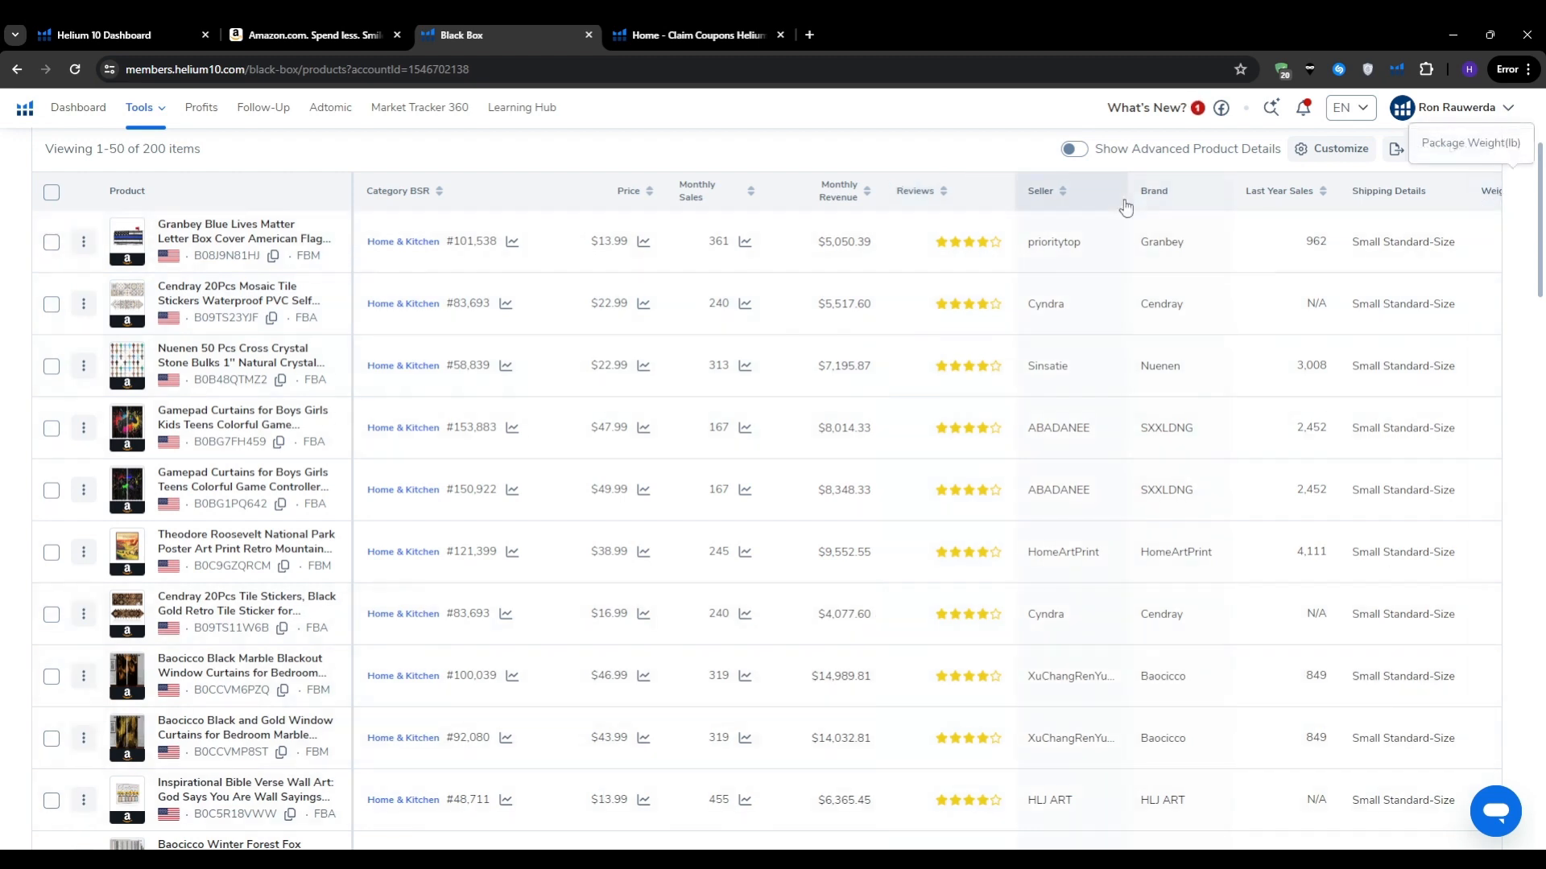
pyautogui.scroll(1, 904, 176)
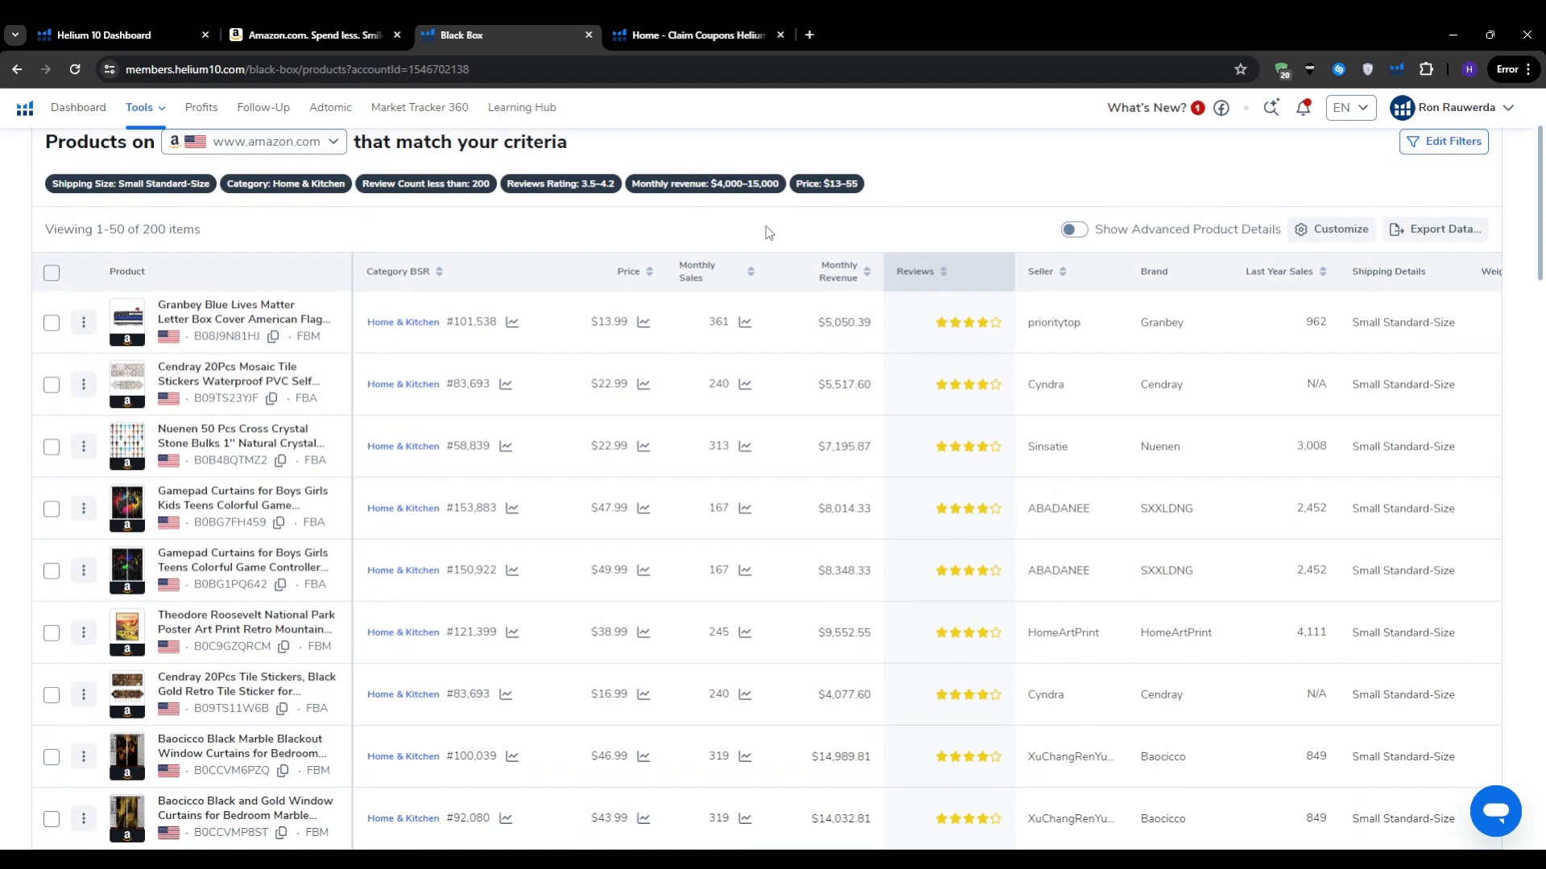
pyautogui.scroll(-6, 763, 241)
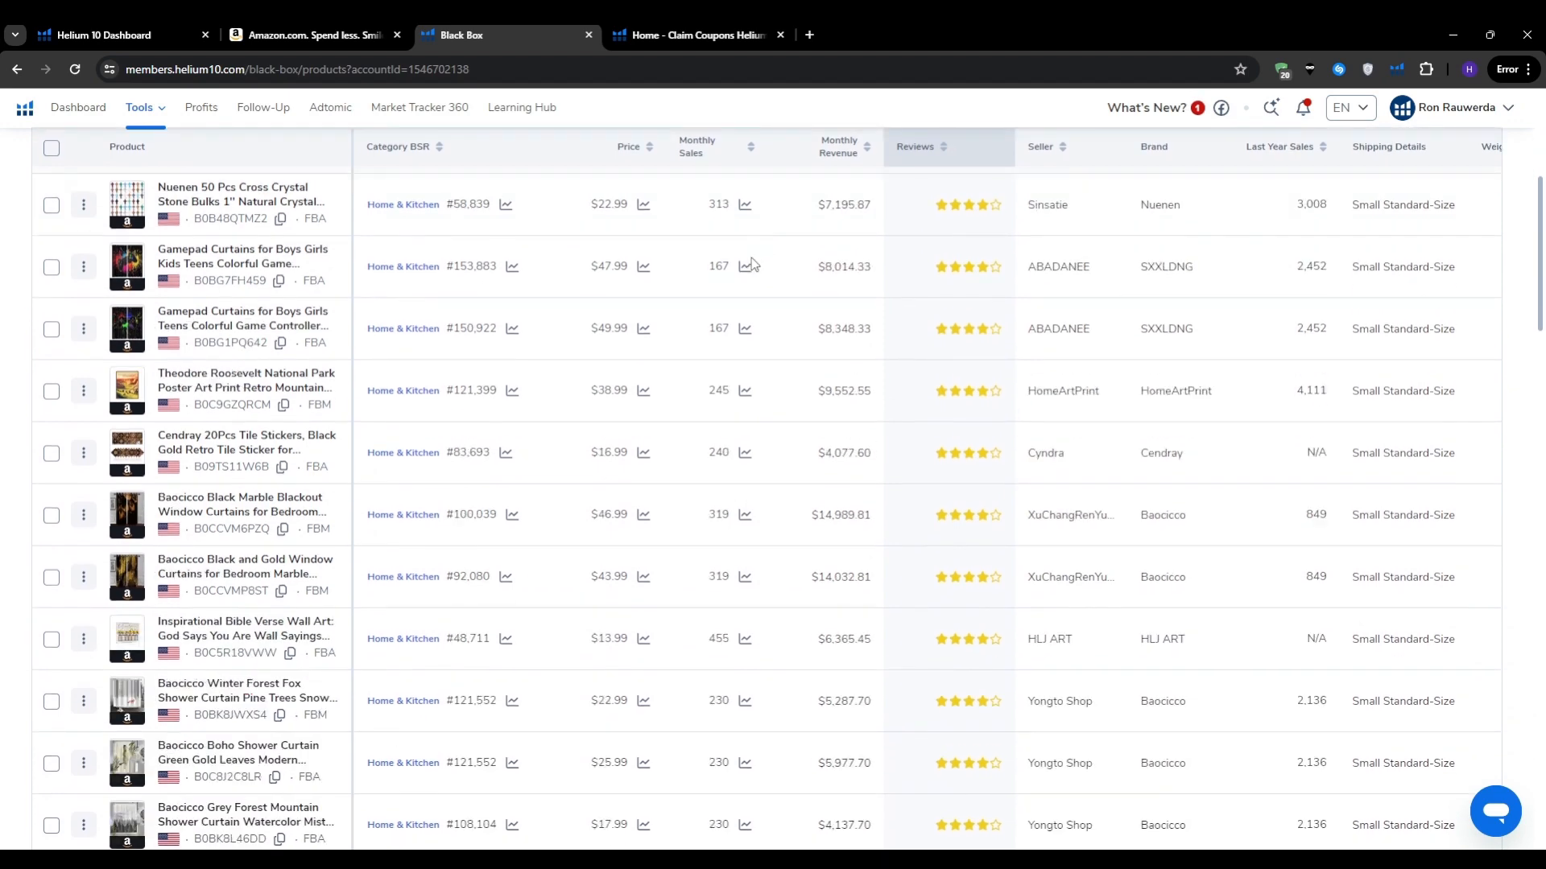
pyautogui.scroll(-3, 666, 420)
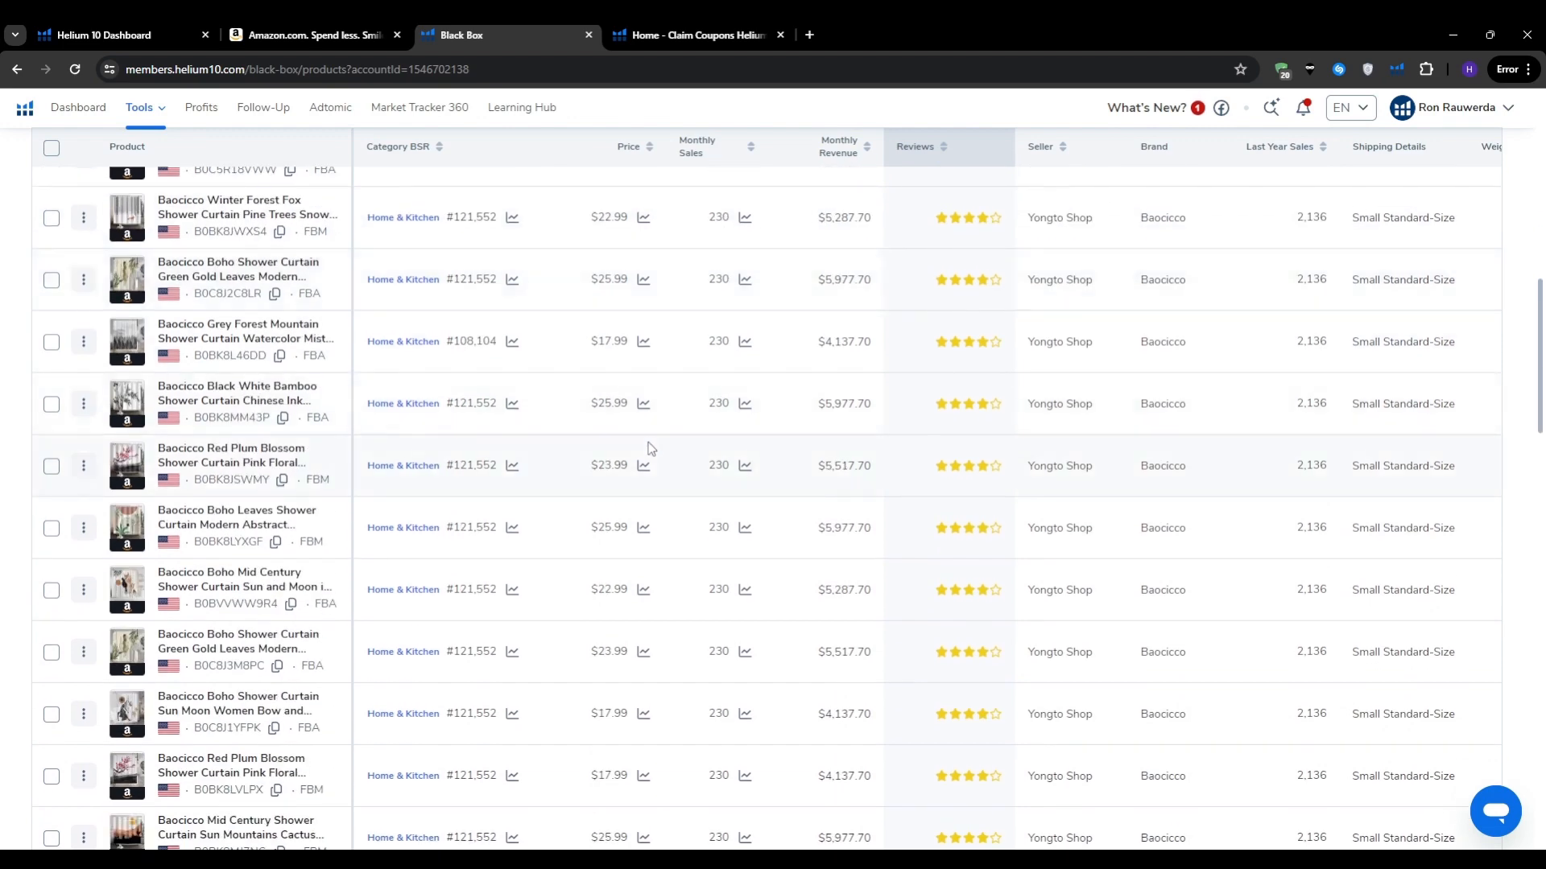
pyautogui.scroll(-1, 650, 448)
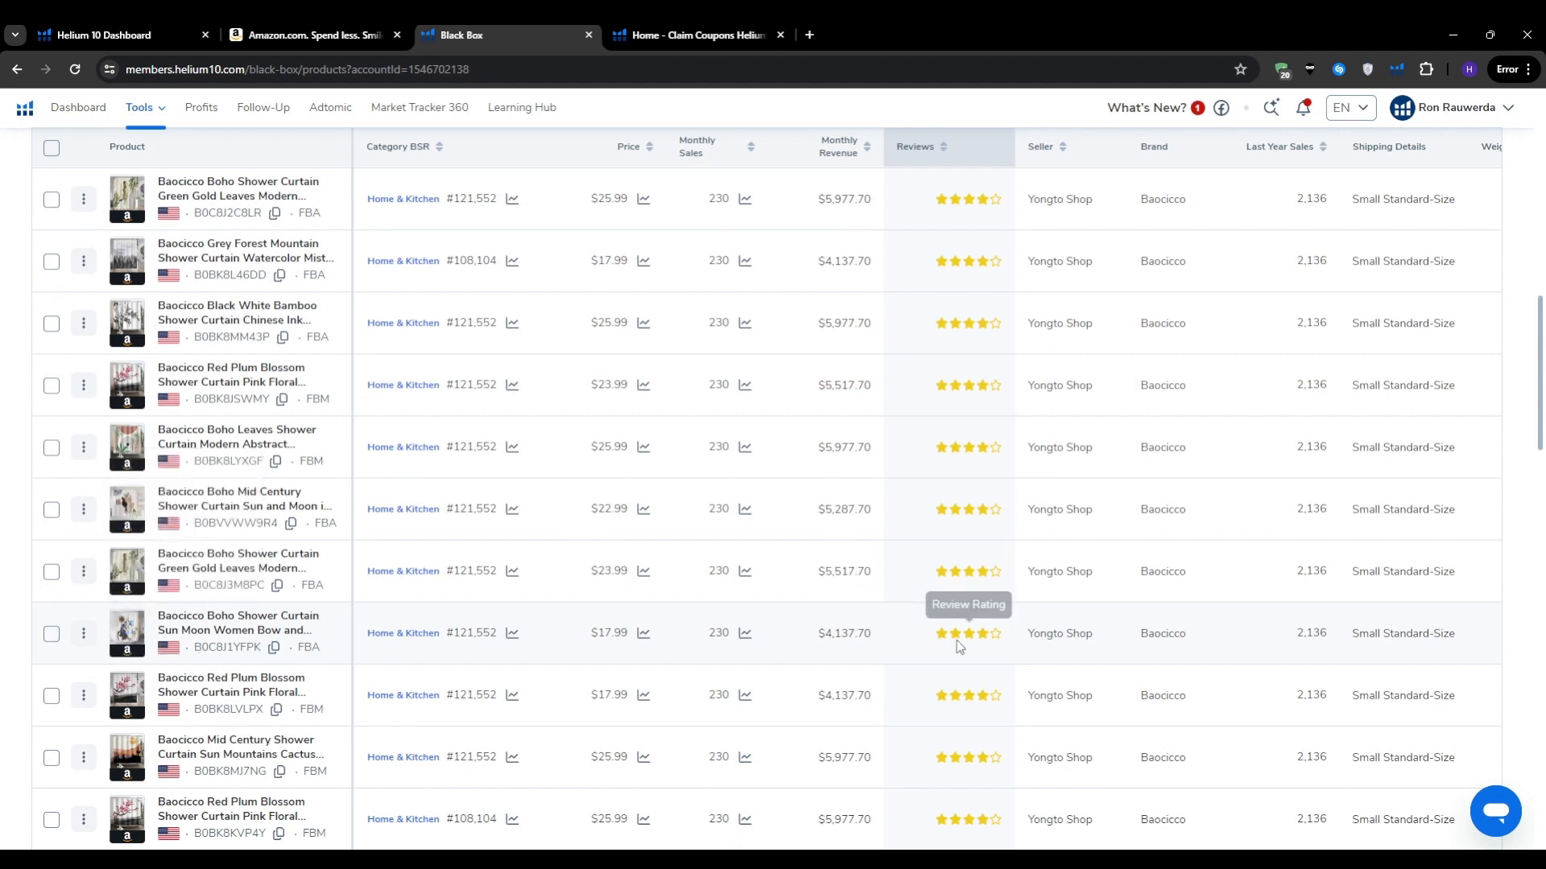
pyautogui.doubleClick(834, 636)
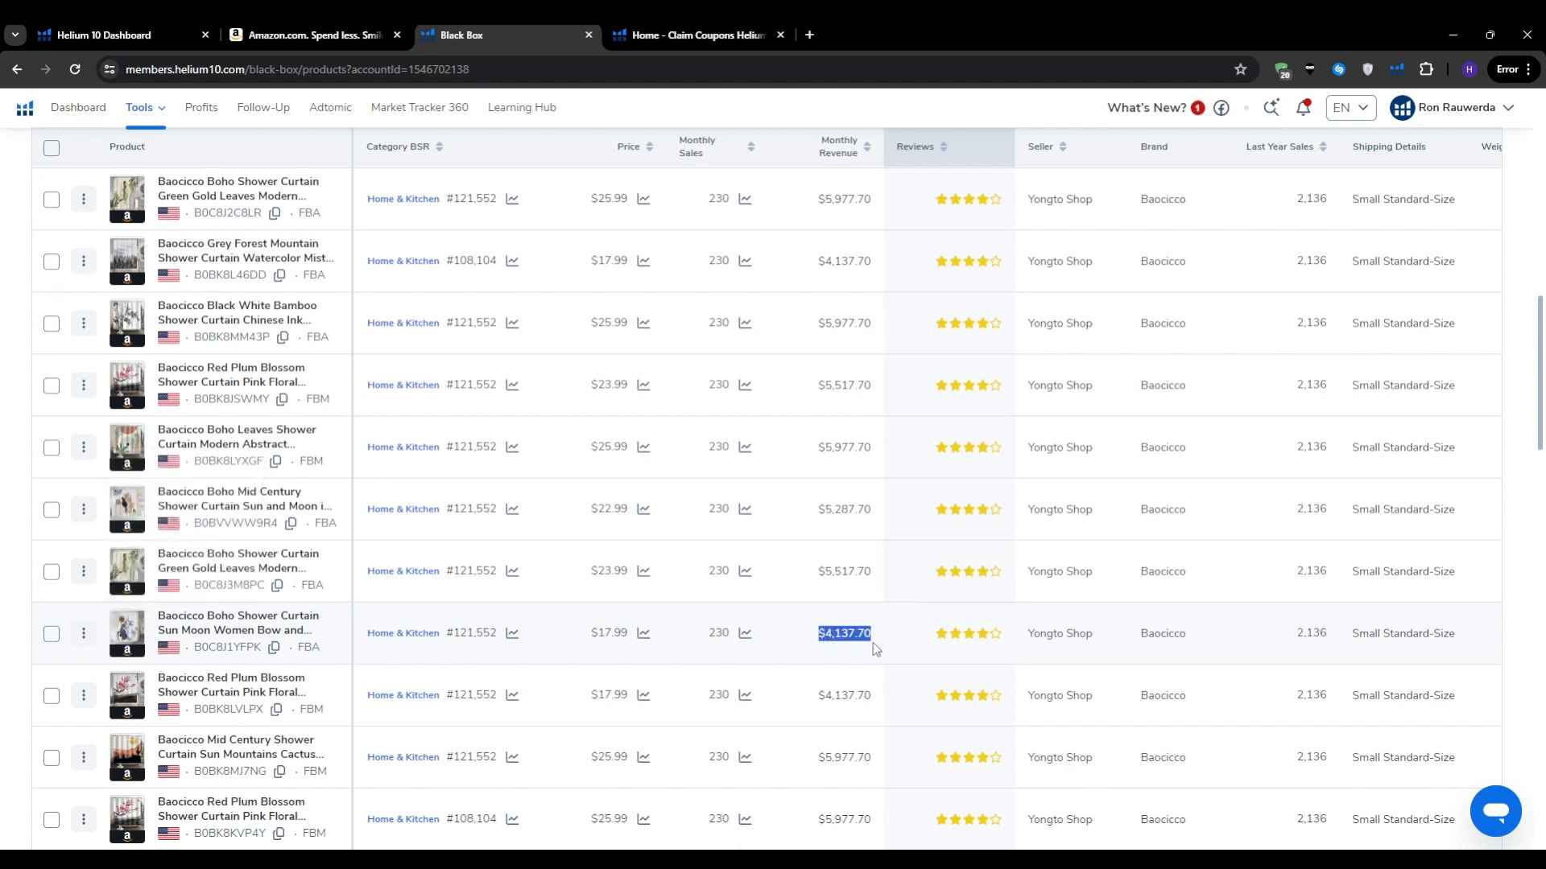
pyautogui.click(970, 636)
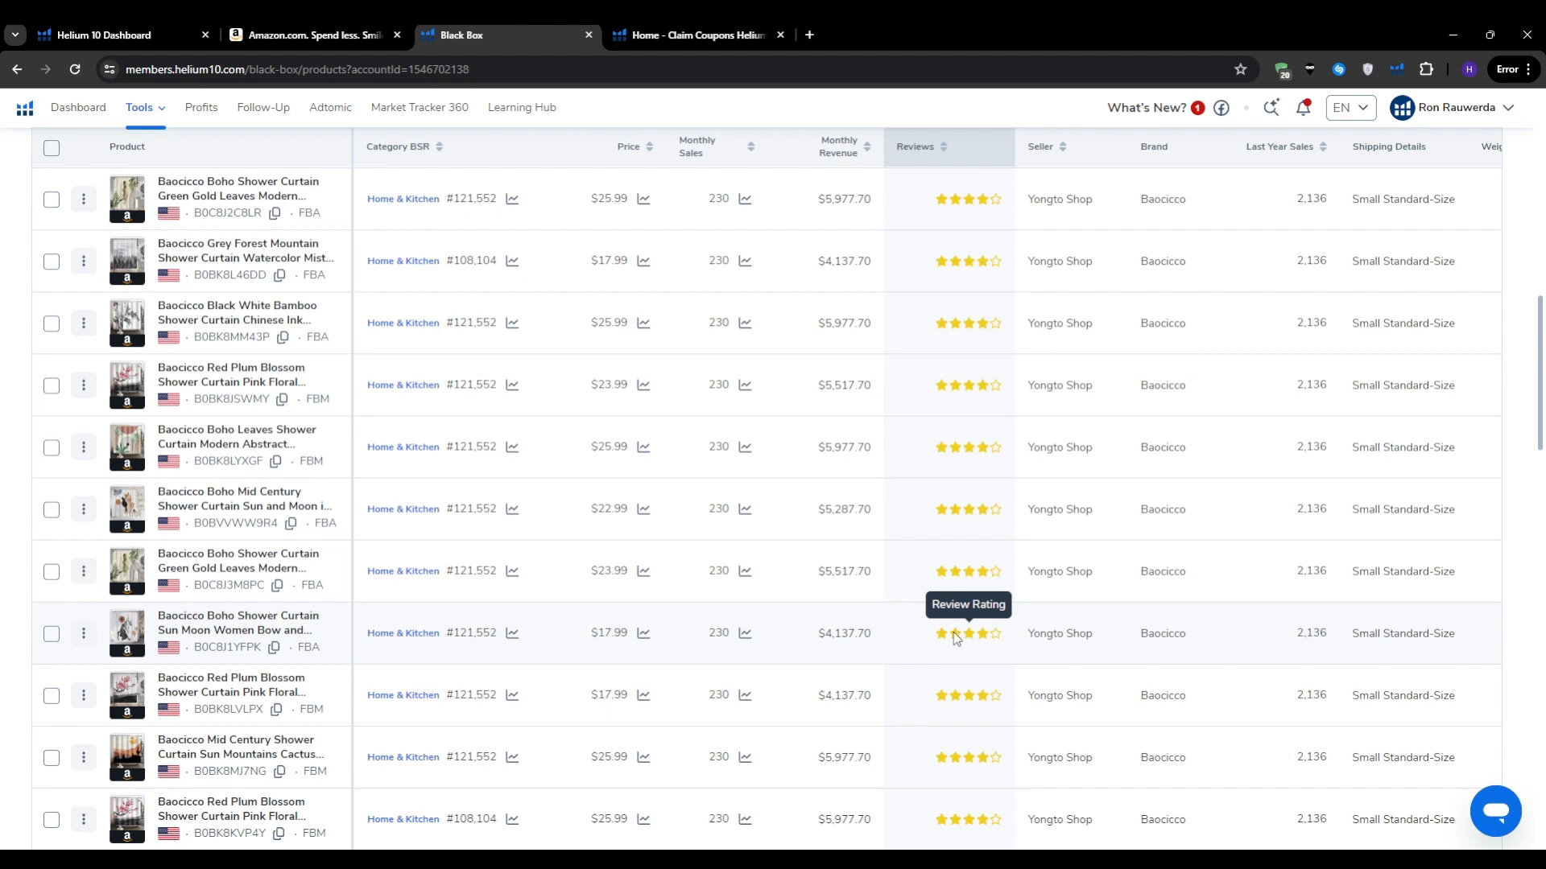
pyautogui.click(953, 631)
pyautogui.scroll(-8, 953, 631)
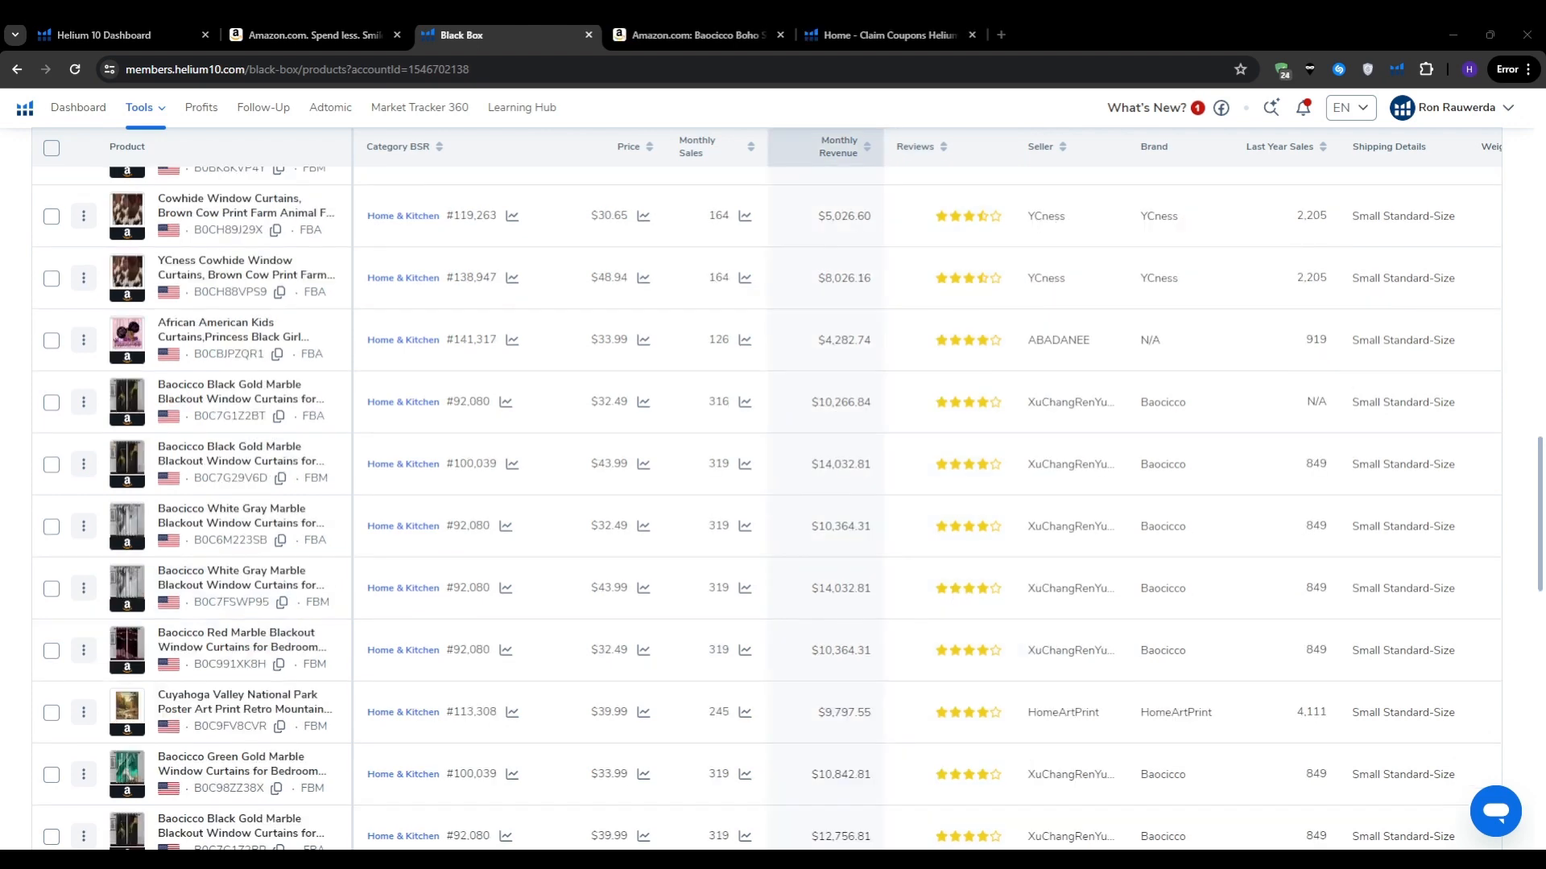
# Step: Add the White Gray Marble curtain to My List from its actions menu
pyautogui.click(85, 528)
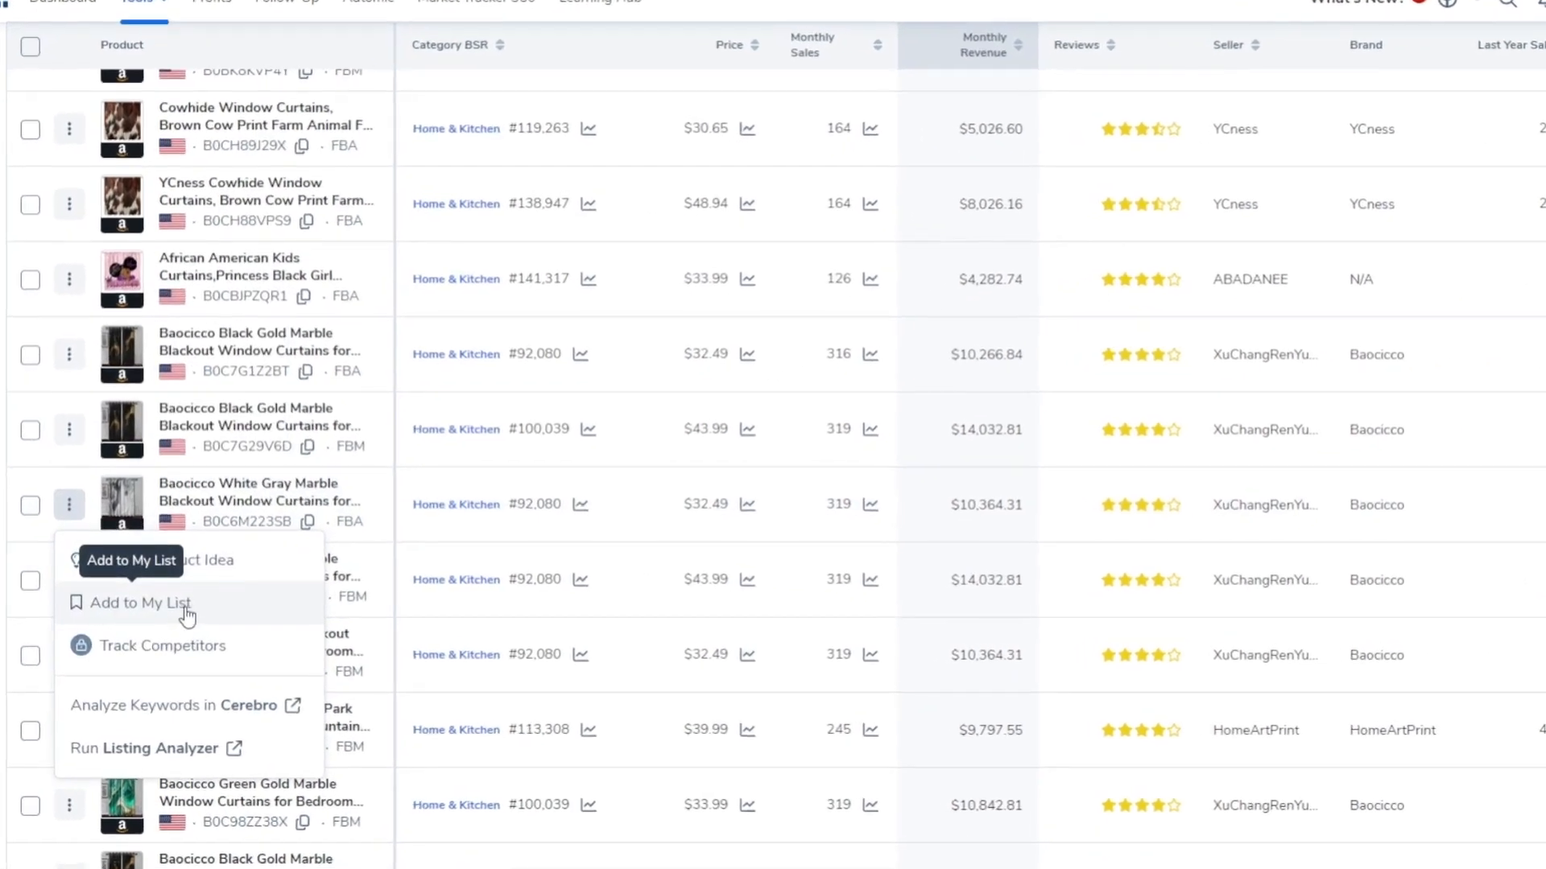
pyautogui.click(187, 616)
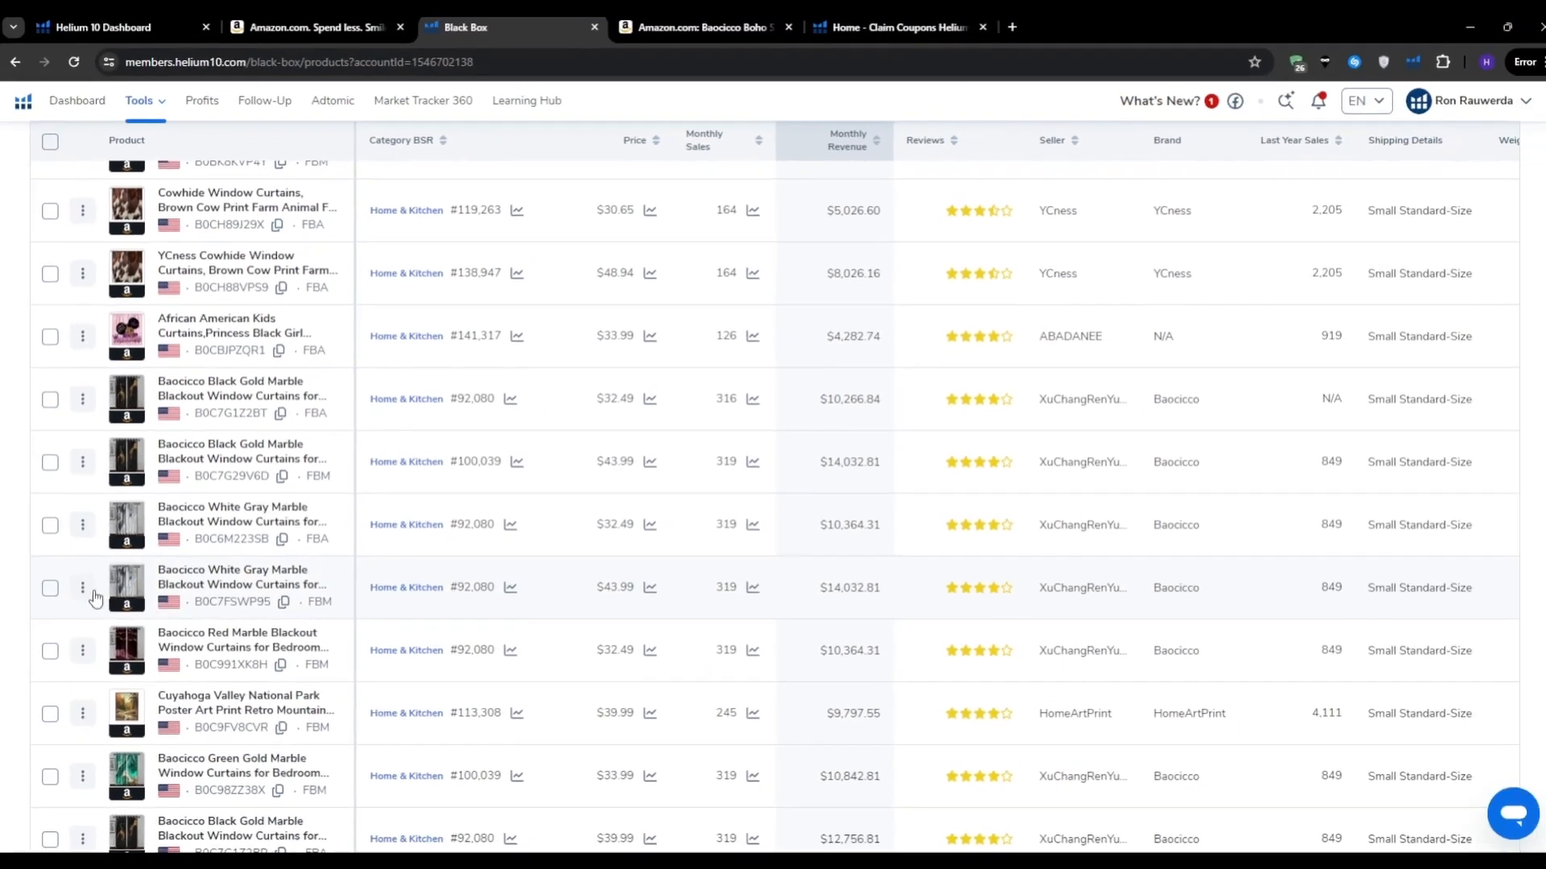
pyautogui.click(69, 579)
pyautogui.click(87, 672)
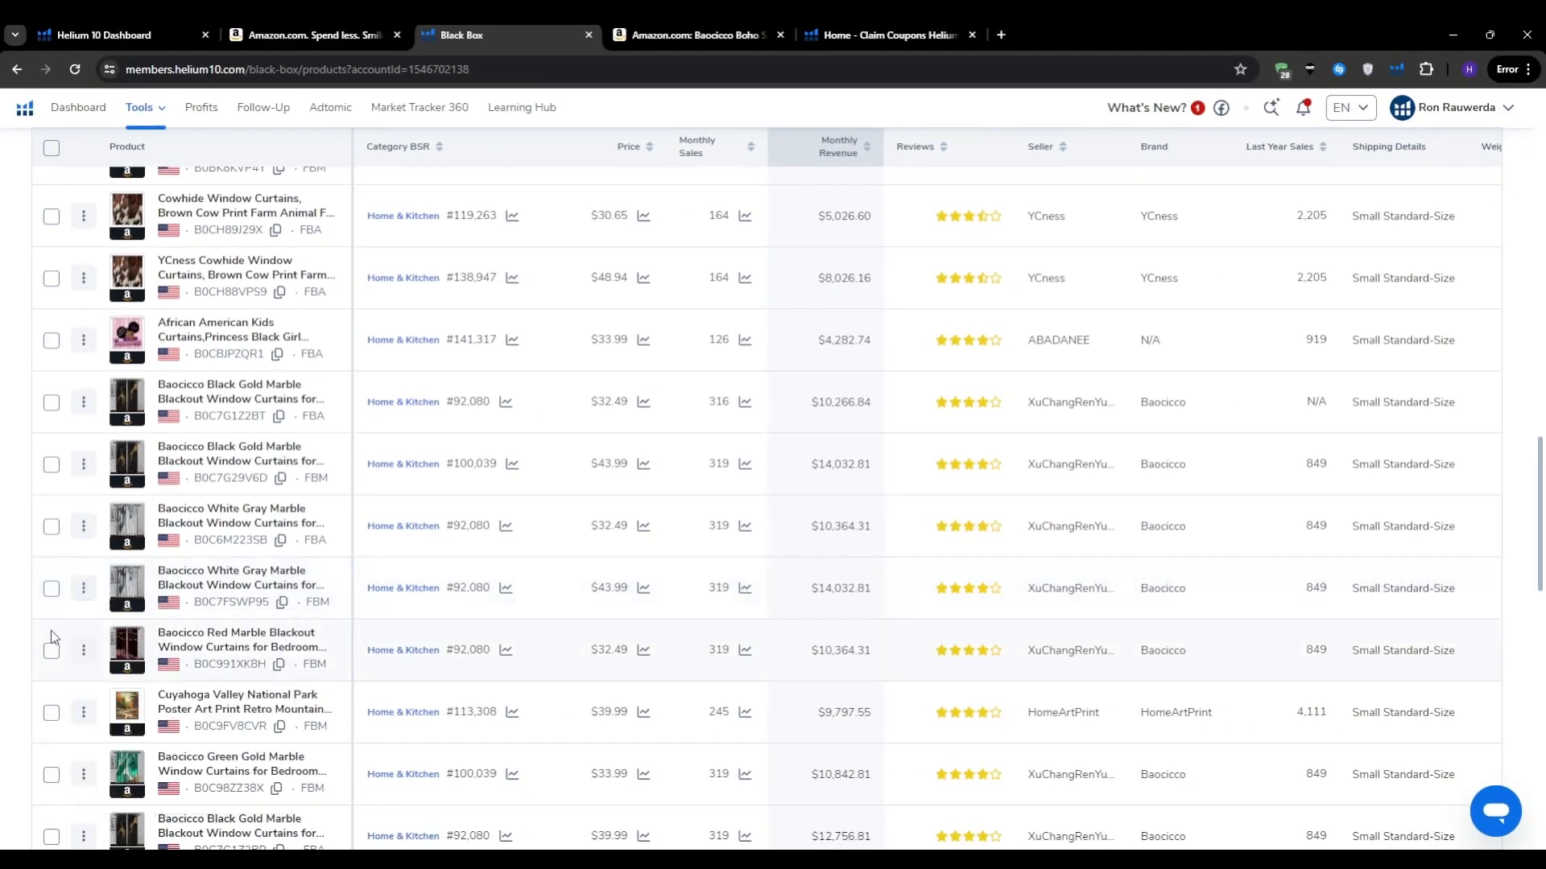
# Step: Sort the products by price and save Gamepad Curtains as a product idea
pyautogui.scroll(1, 3, 588)
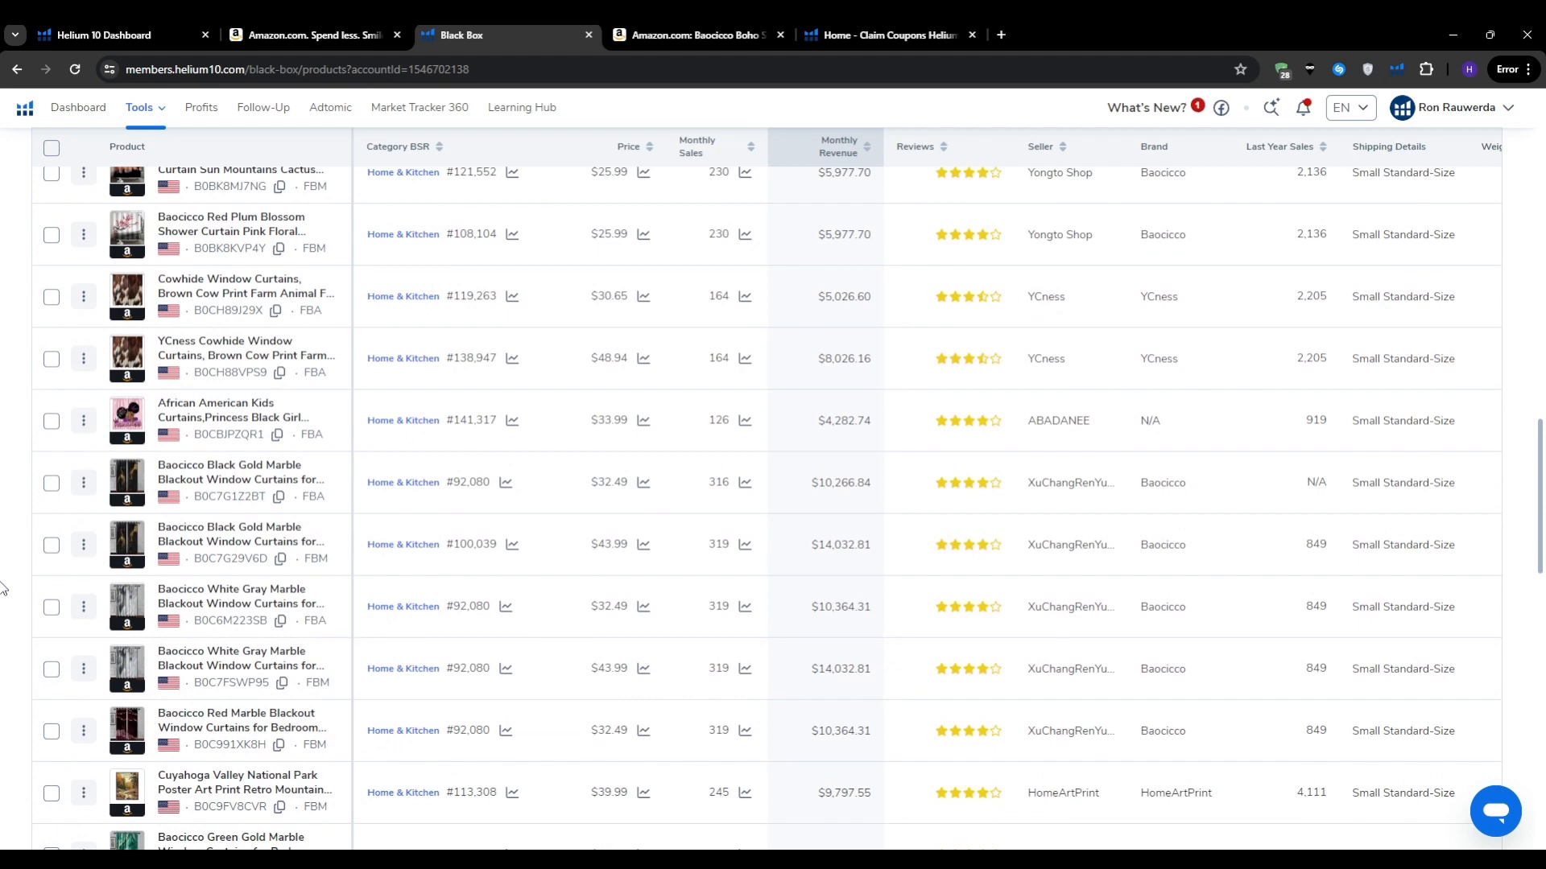
pyautogui.scroll(15, 3, 588)
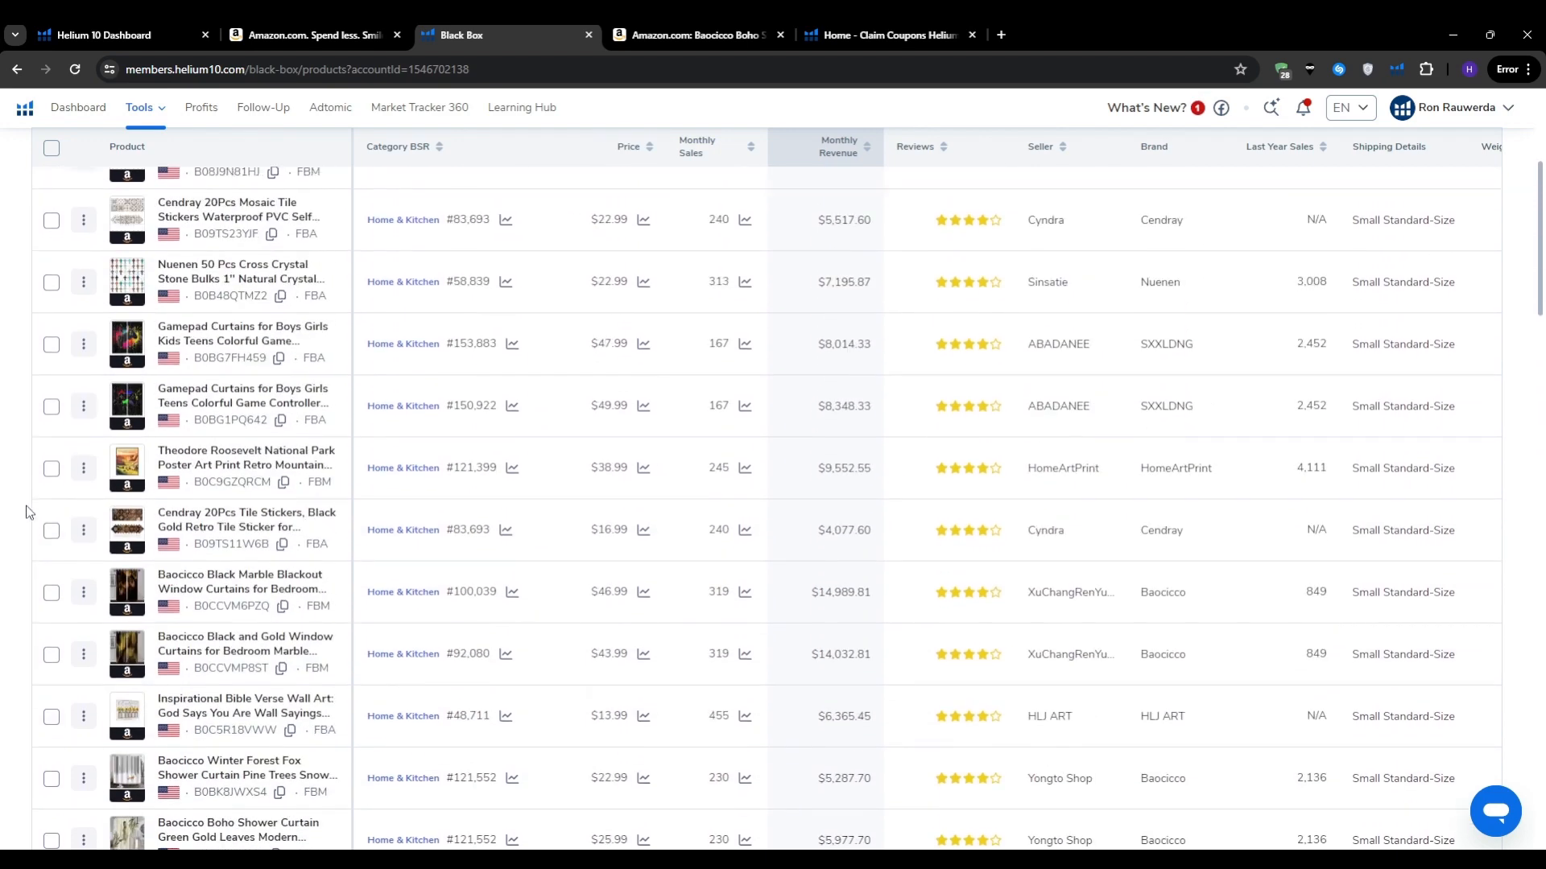
pyautogui.scroll(4, 28, 512)
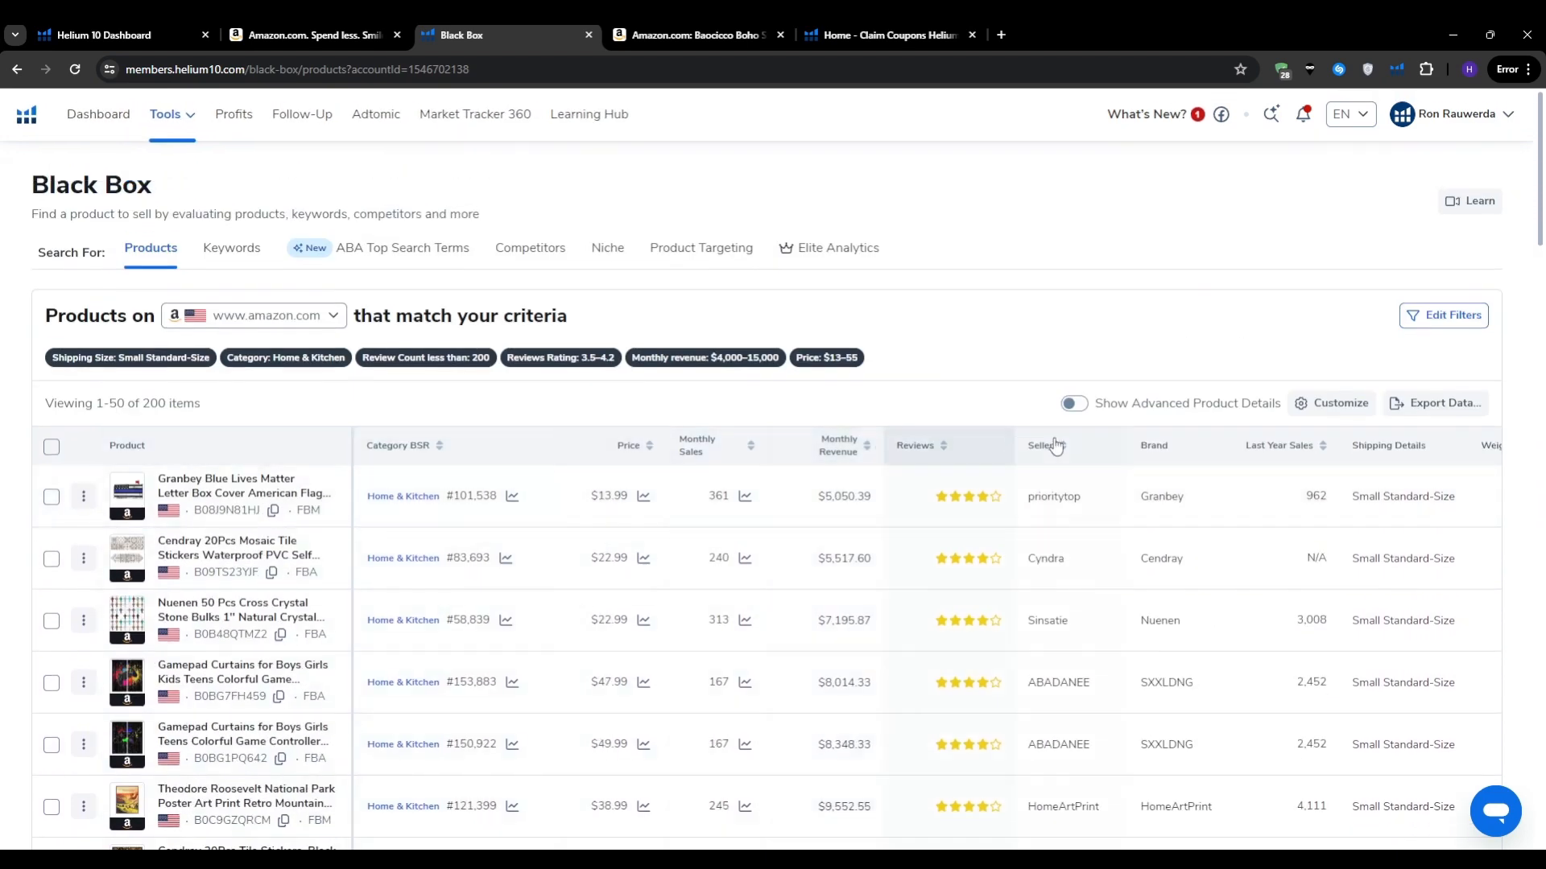
pyautogui.click(638, 446)
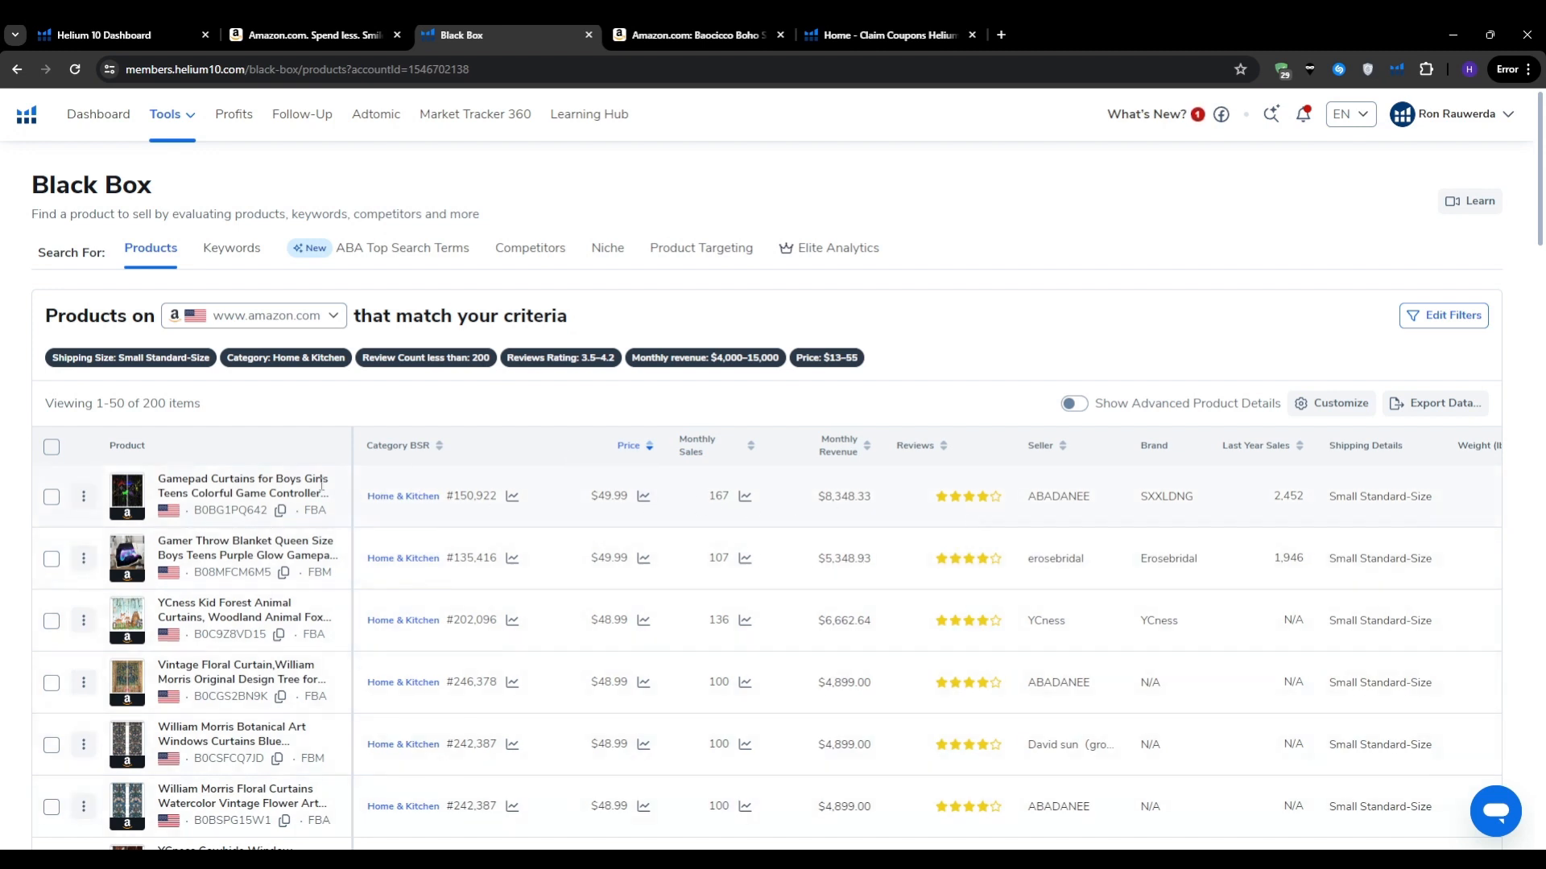
pyautogui.click(85, 499)
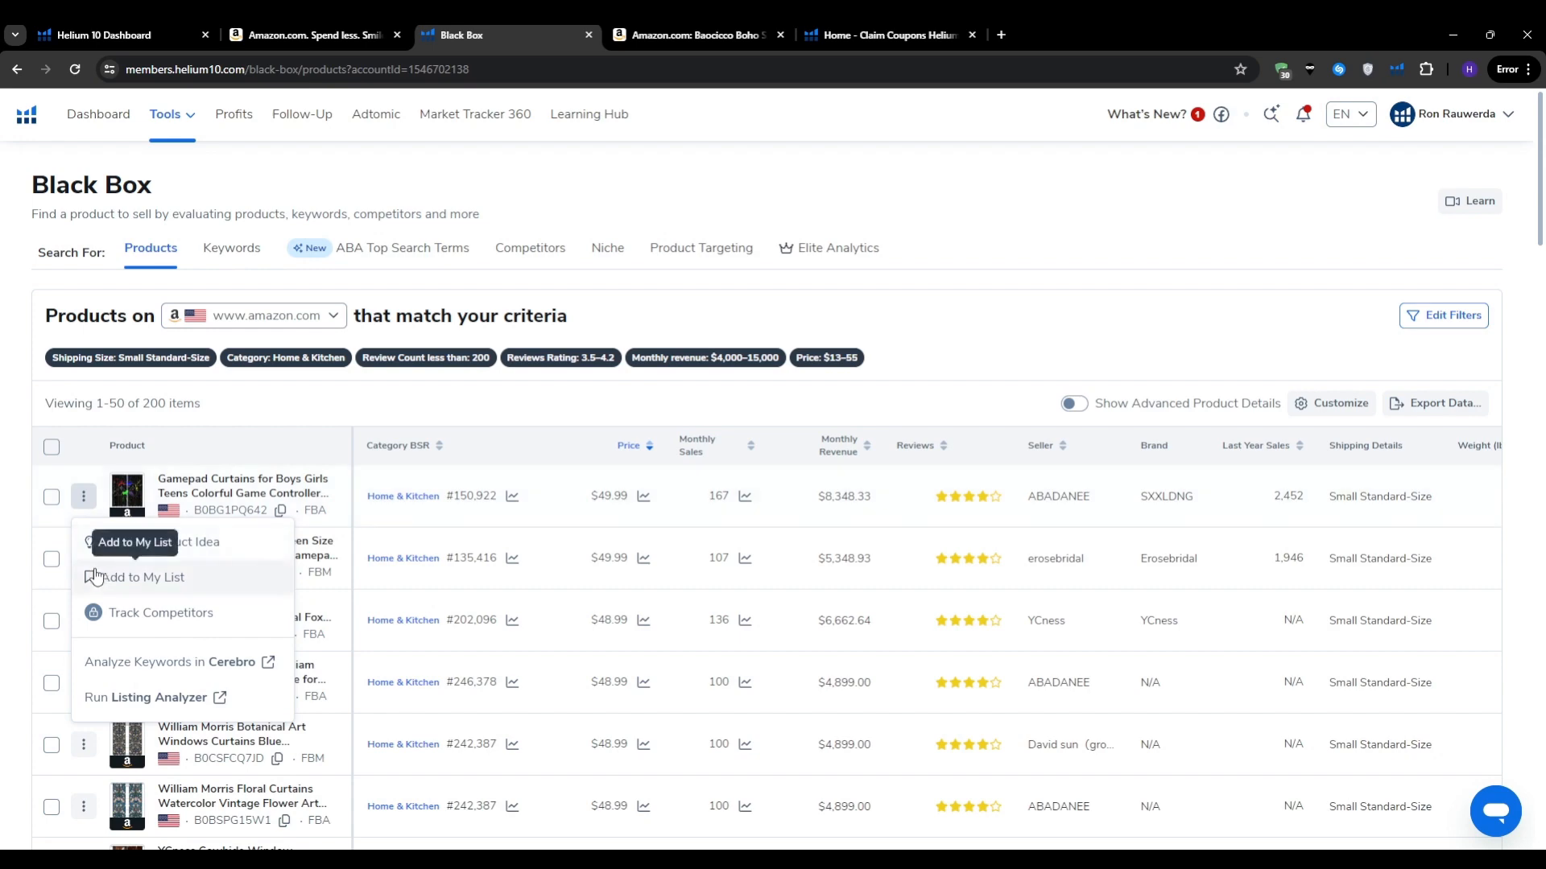
pyautogui.click(161, 543)
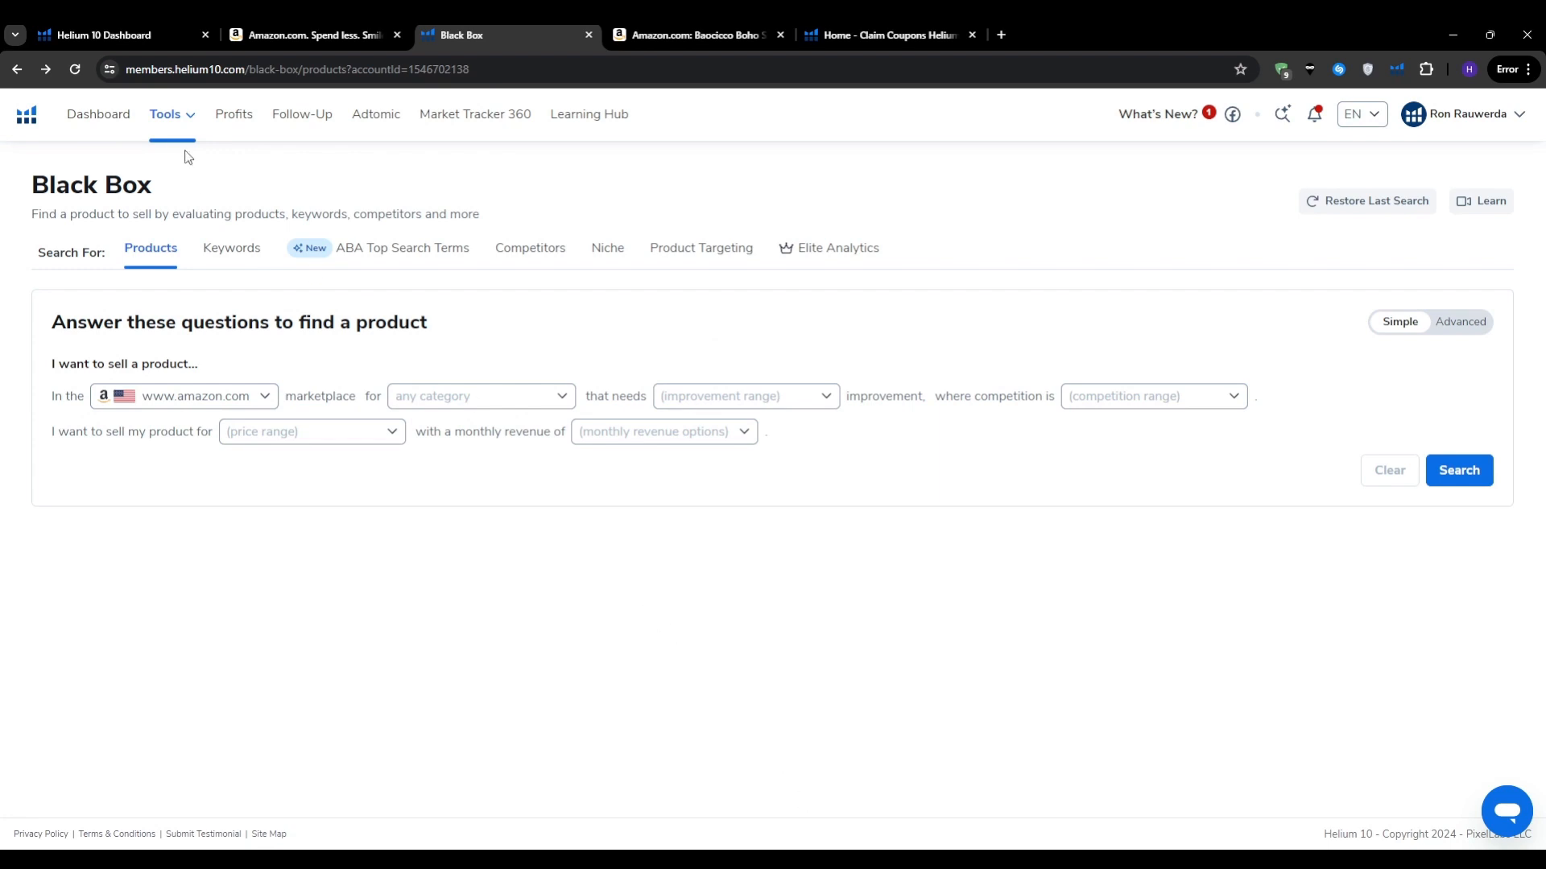
# Step: Open Magnet from the Keyword Research section of the Tools menu
pyautogui.click(170, 115)
pyautogui.moveTo(538, 390); pyautogui.dragTo(400, 366)
pyautogui.click(426, 373)
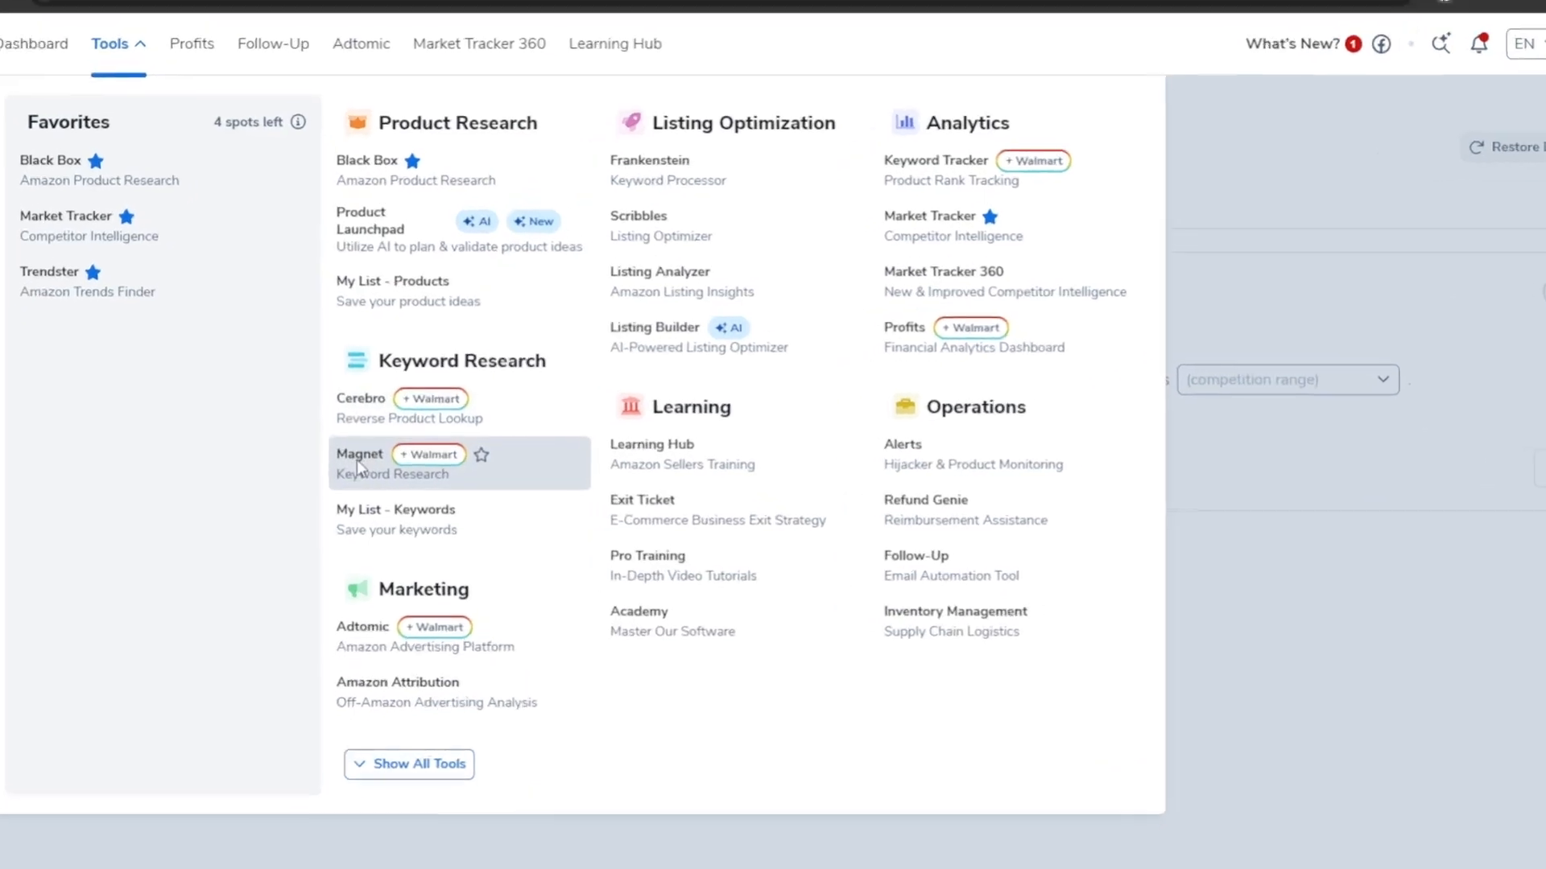
pyautogui.click(357, 464)
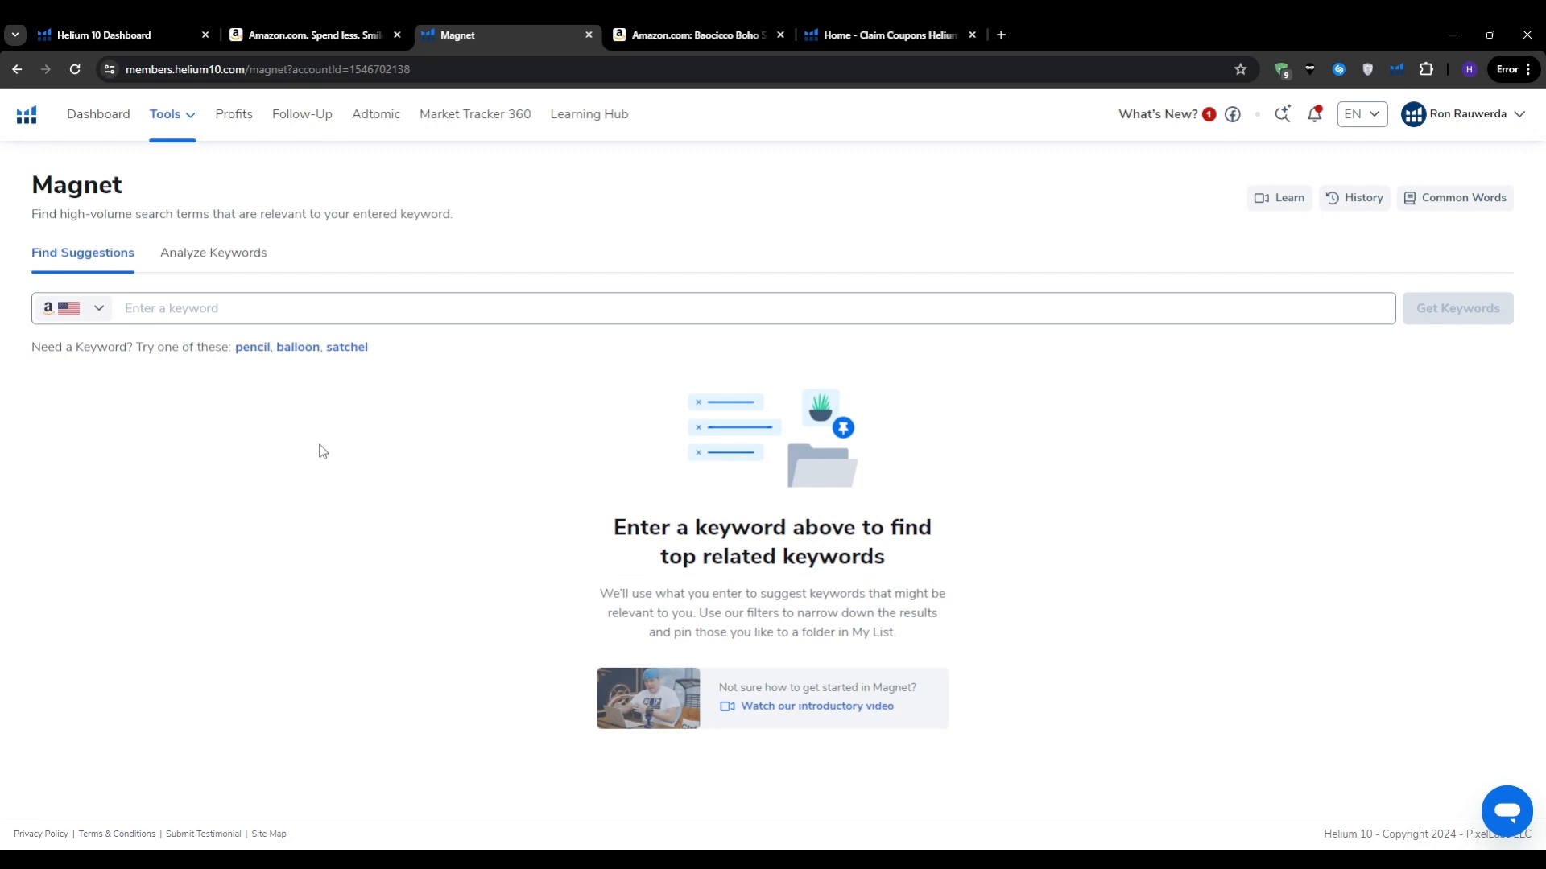
# Step: Search Magnet for 'dog toys', picked from the suggestions after typing 'dog toy'
pyautogui.click(157, 313)
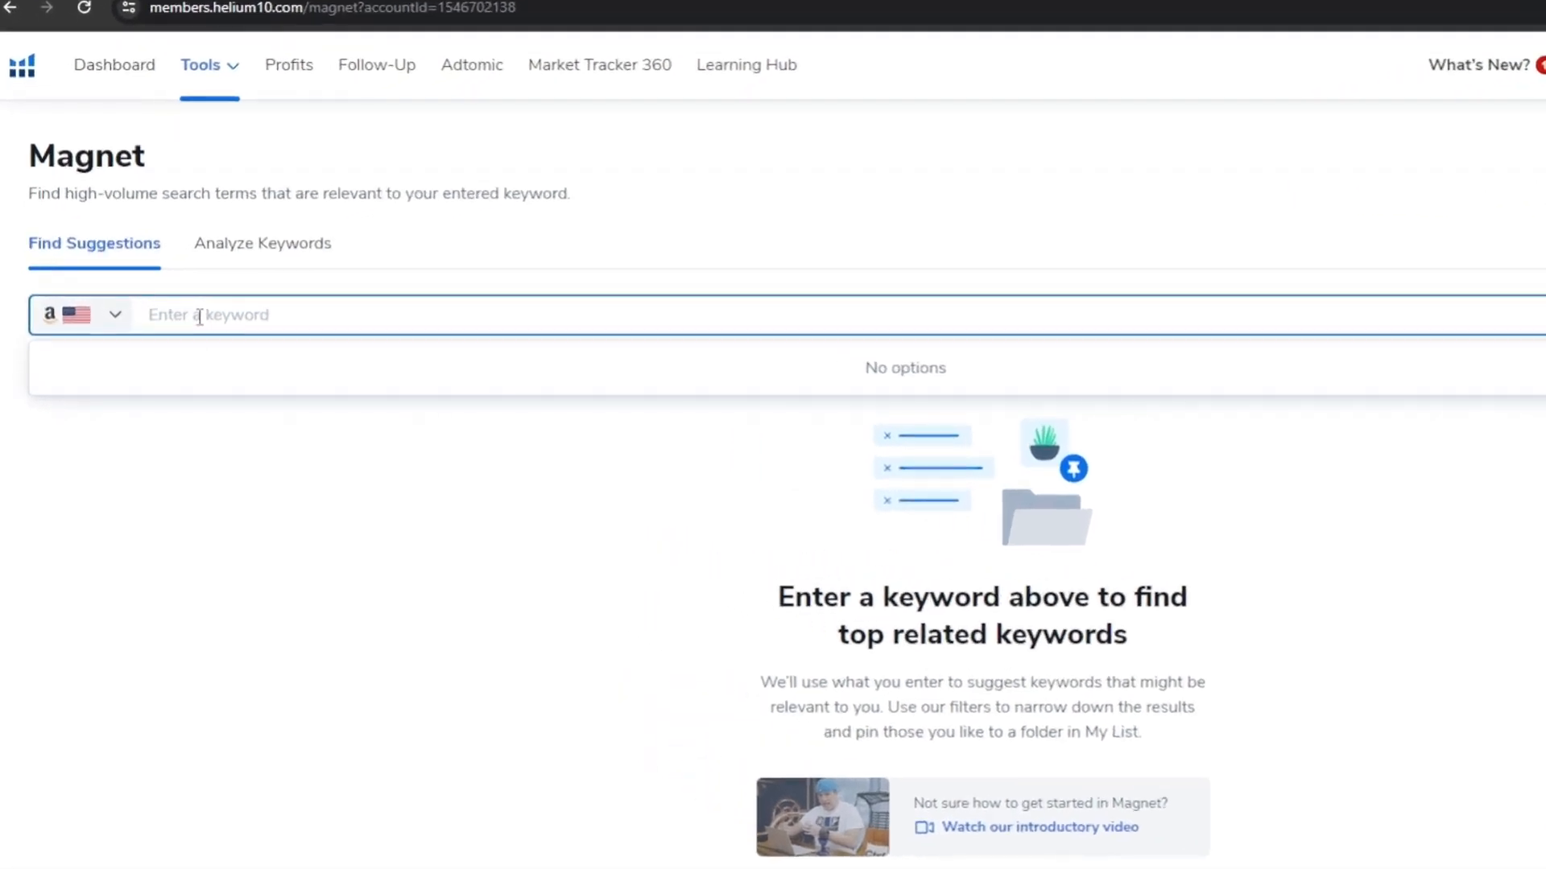
pyautogui.write('dog toy')
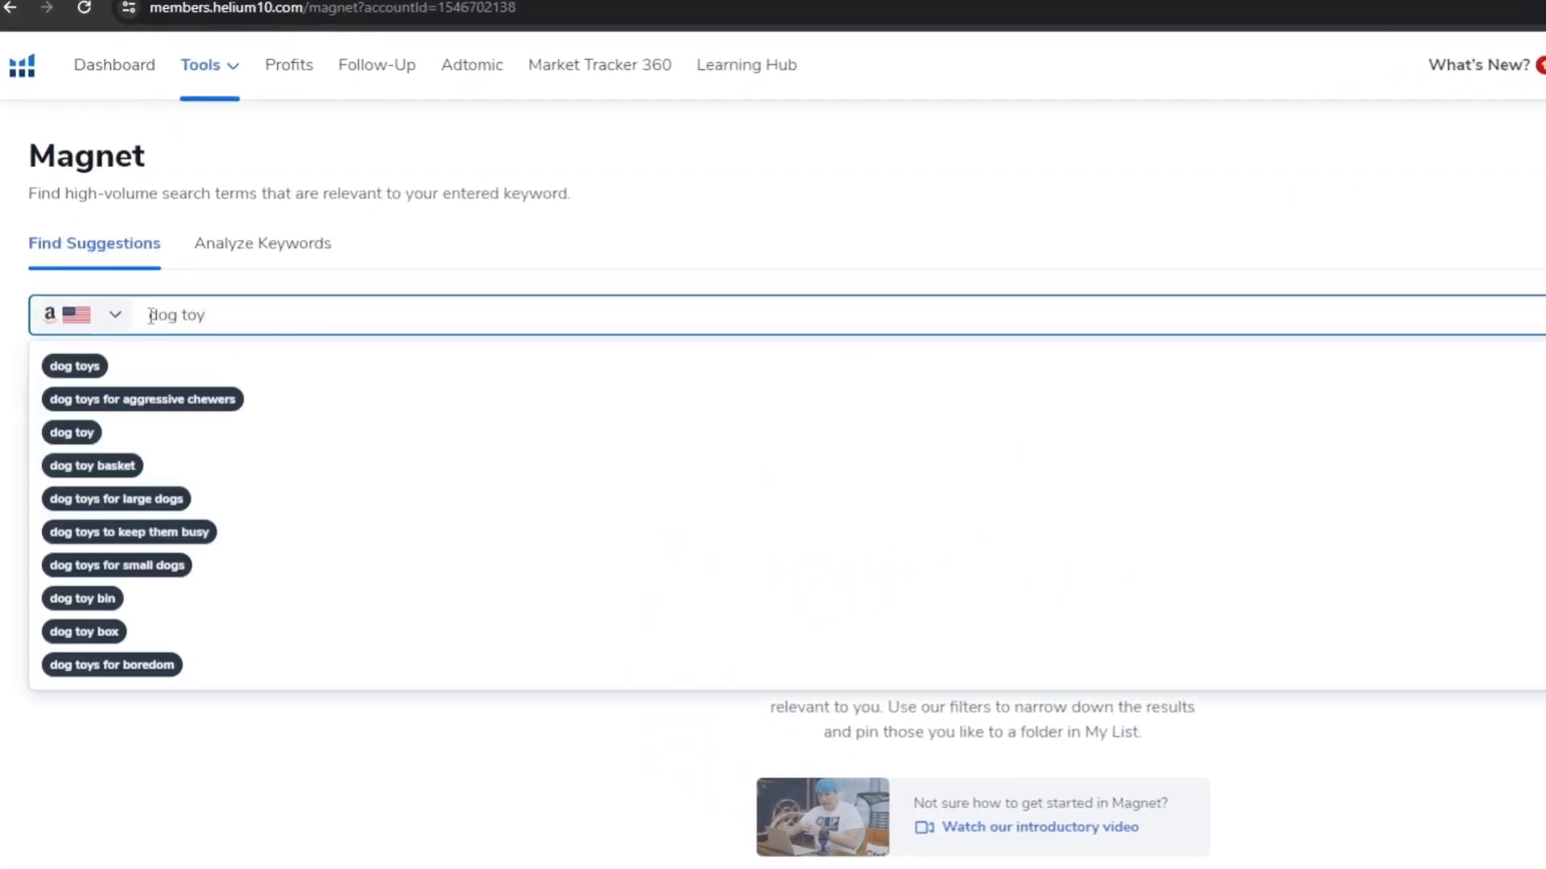
pyautogui.click(191, 369)
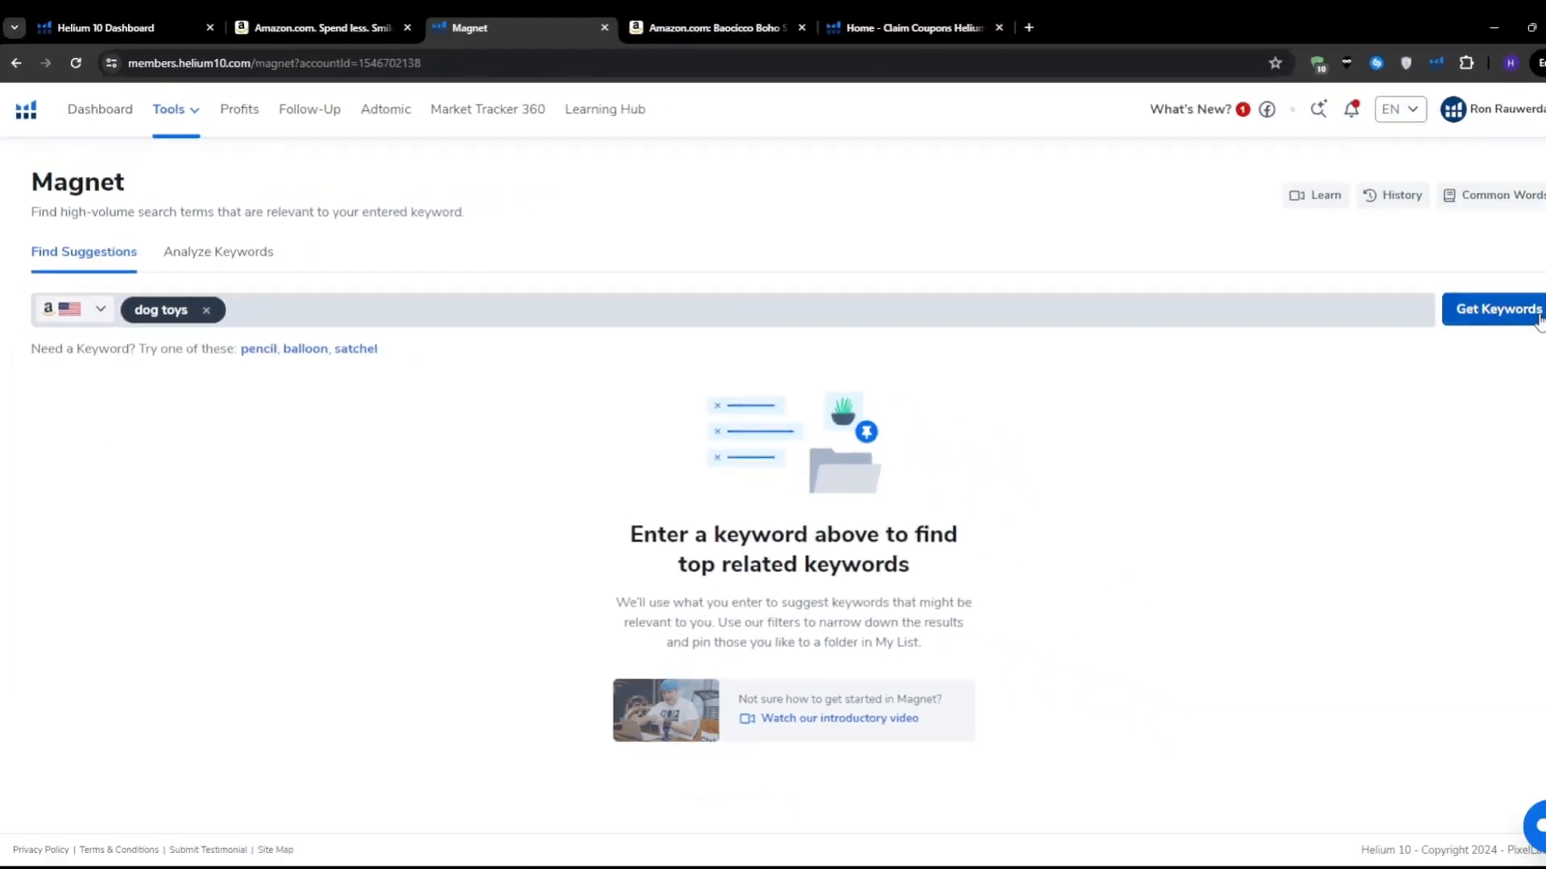
pyautogui.press('Return')
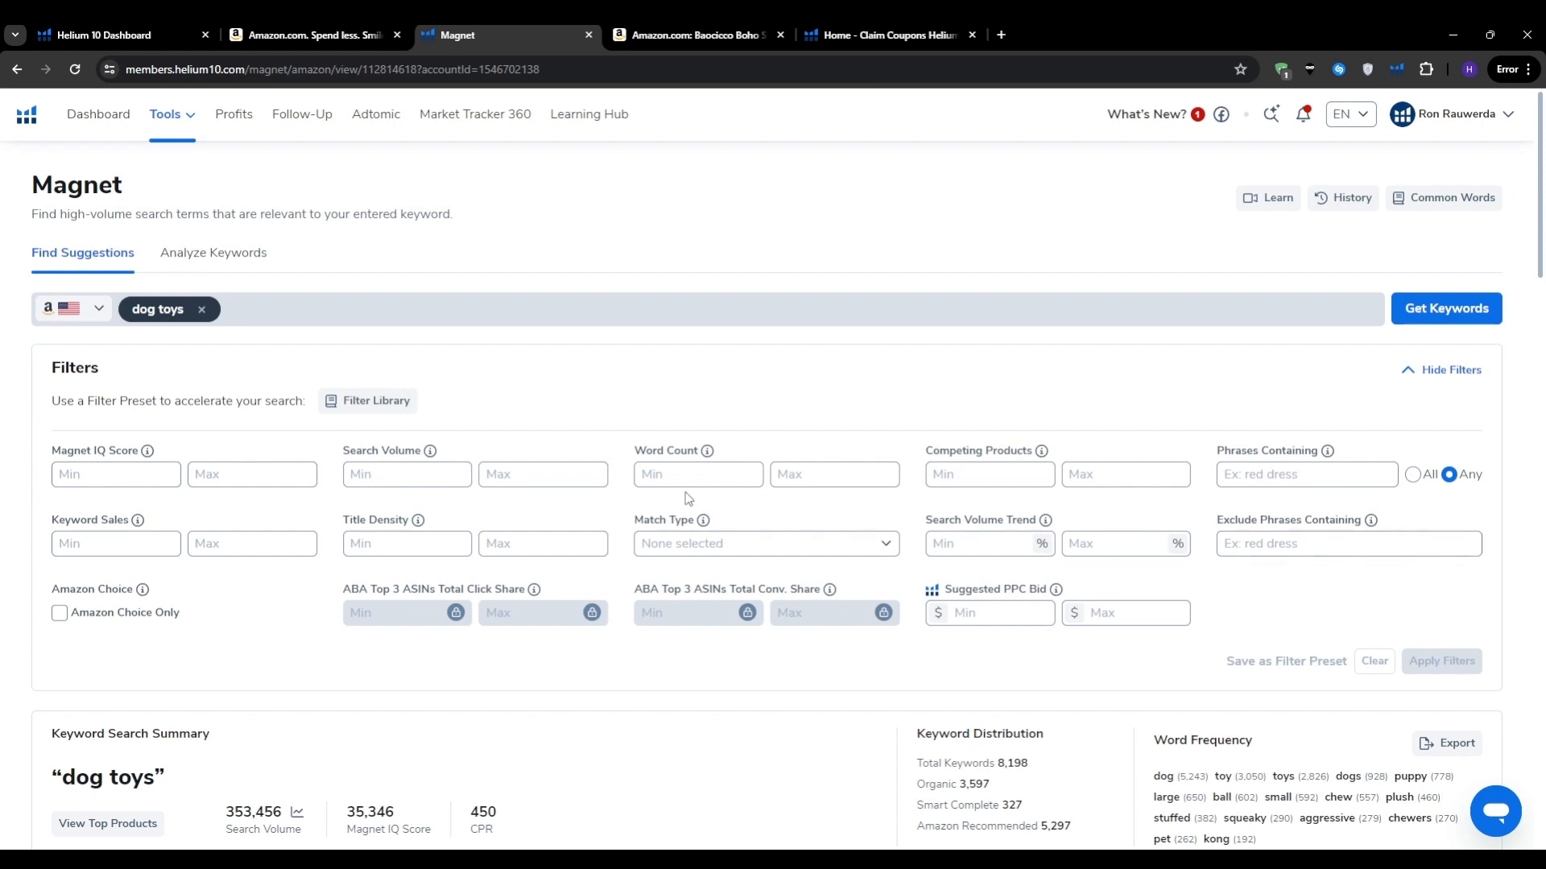
# Step: Highlight the Search Volume and Word Count filters in Magnet's Filters panel
pyautogui.tripleClick(375, 448)
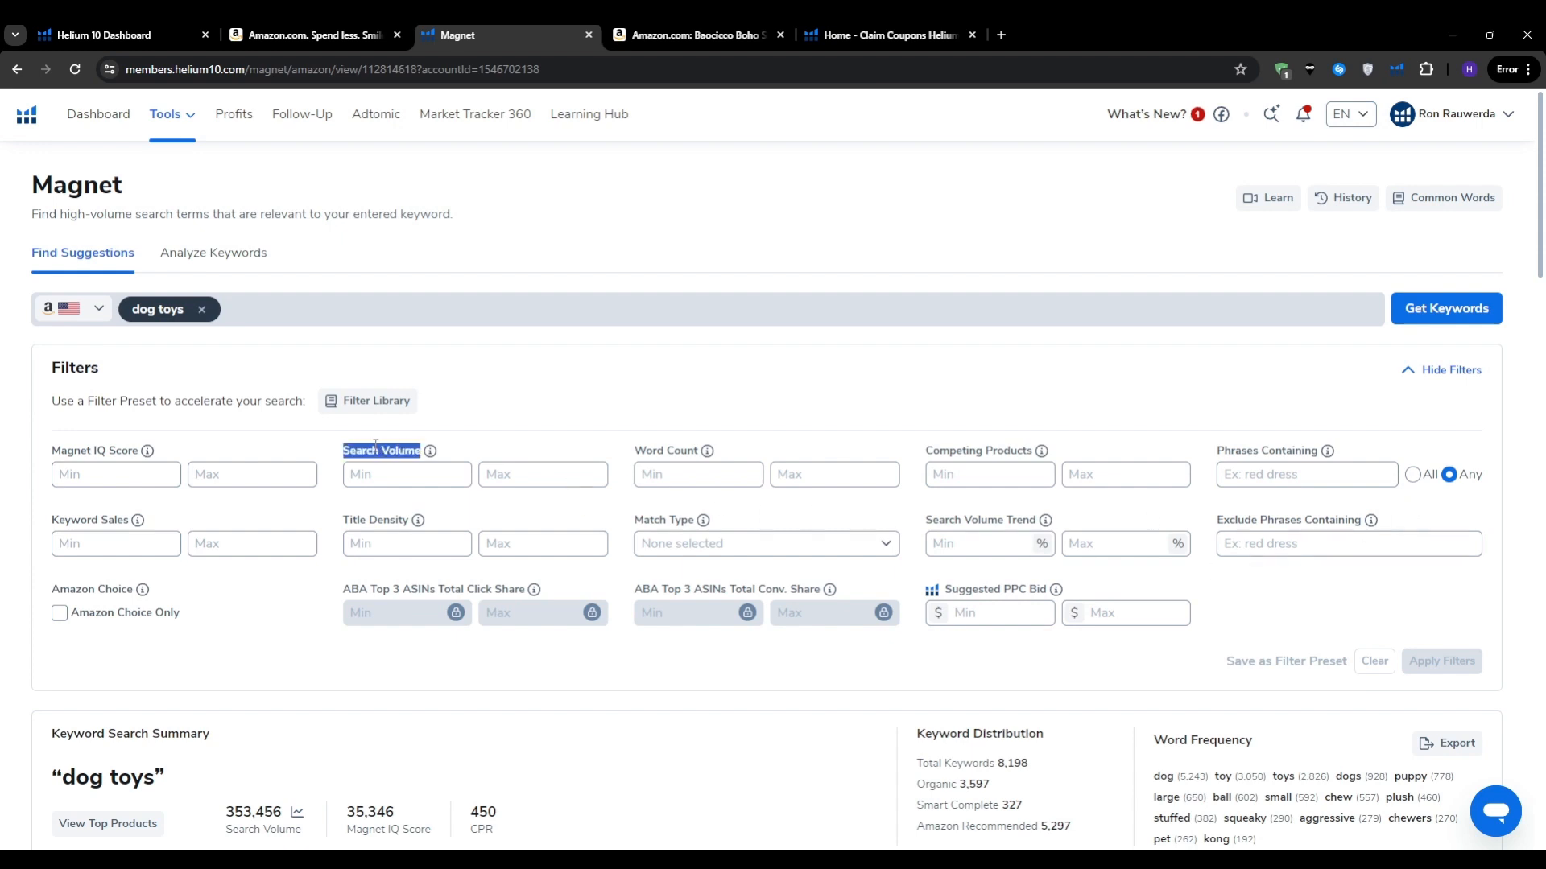
pyautogui.click(448, 420)
pyautogui.moveTo(633, 451); pyautogui.dragTo(700, 451)
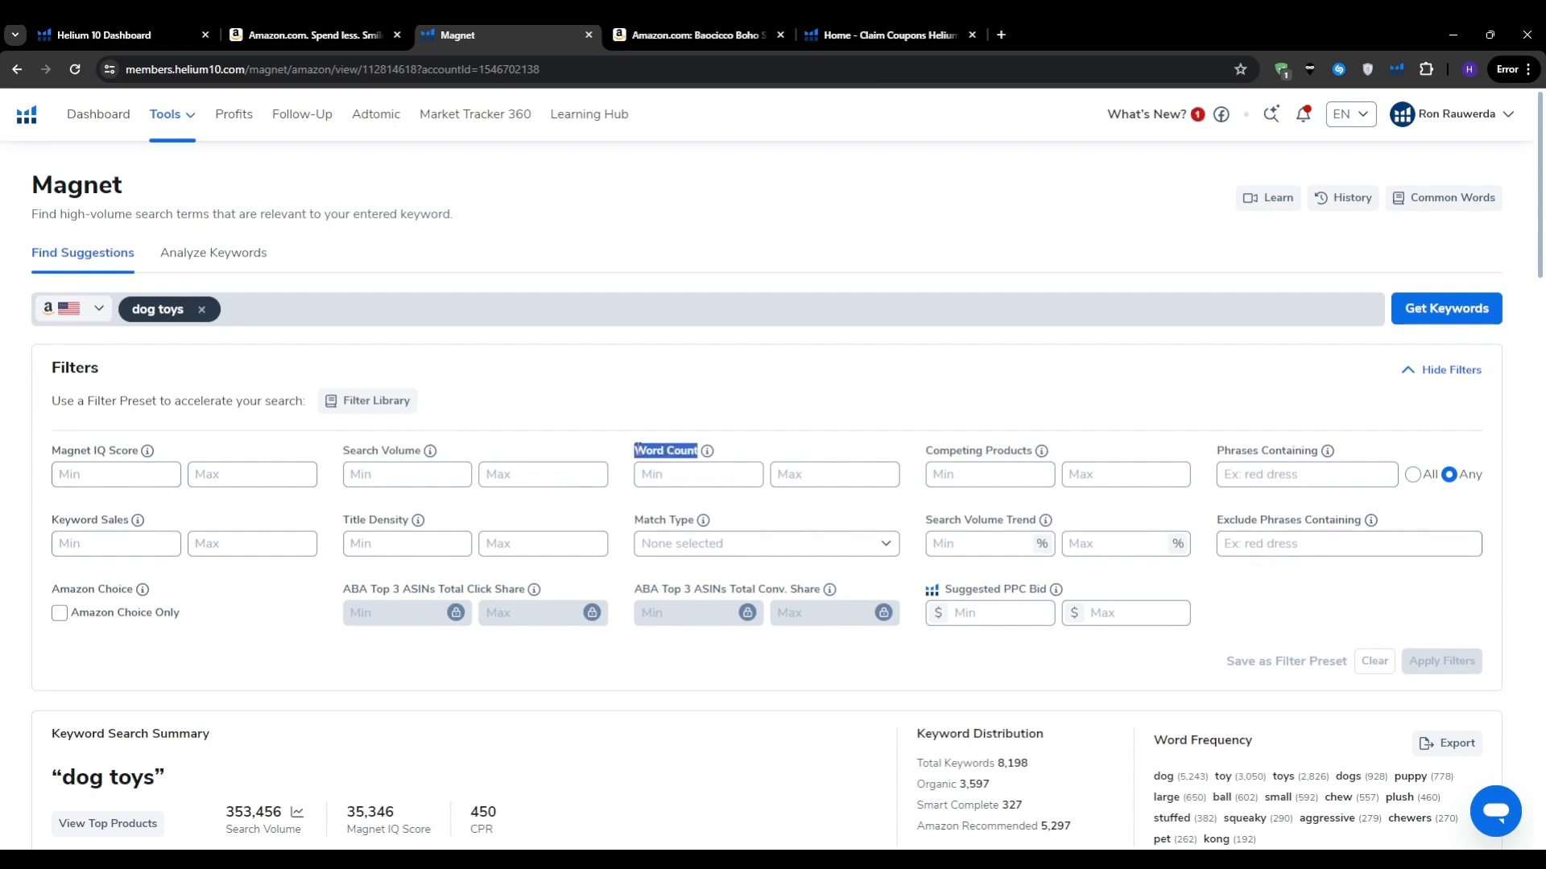
pyautogui.click(590, 444)
pyautogui.moveTo(431, 455)
# Step: Enter a Search Volume range of 500 minimum to 4000 maximum
pyautogui.click(420, 483)
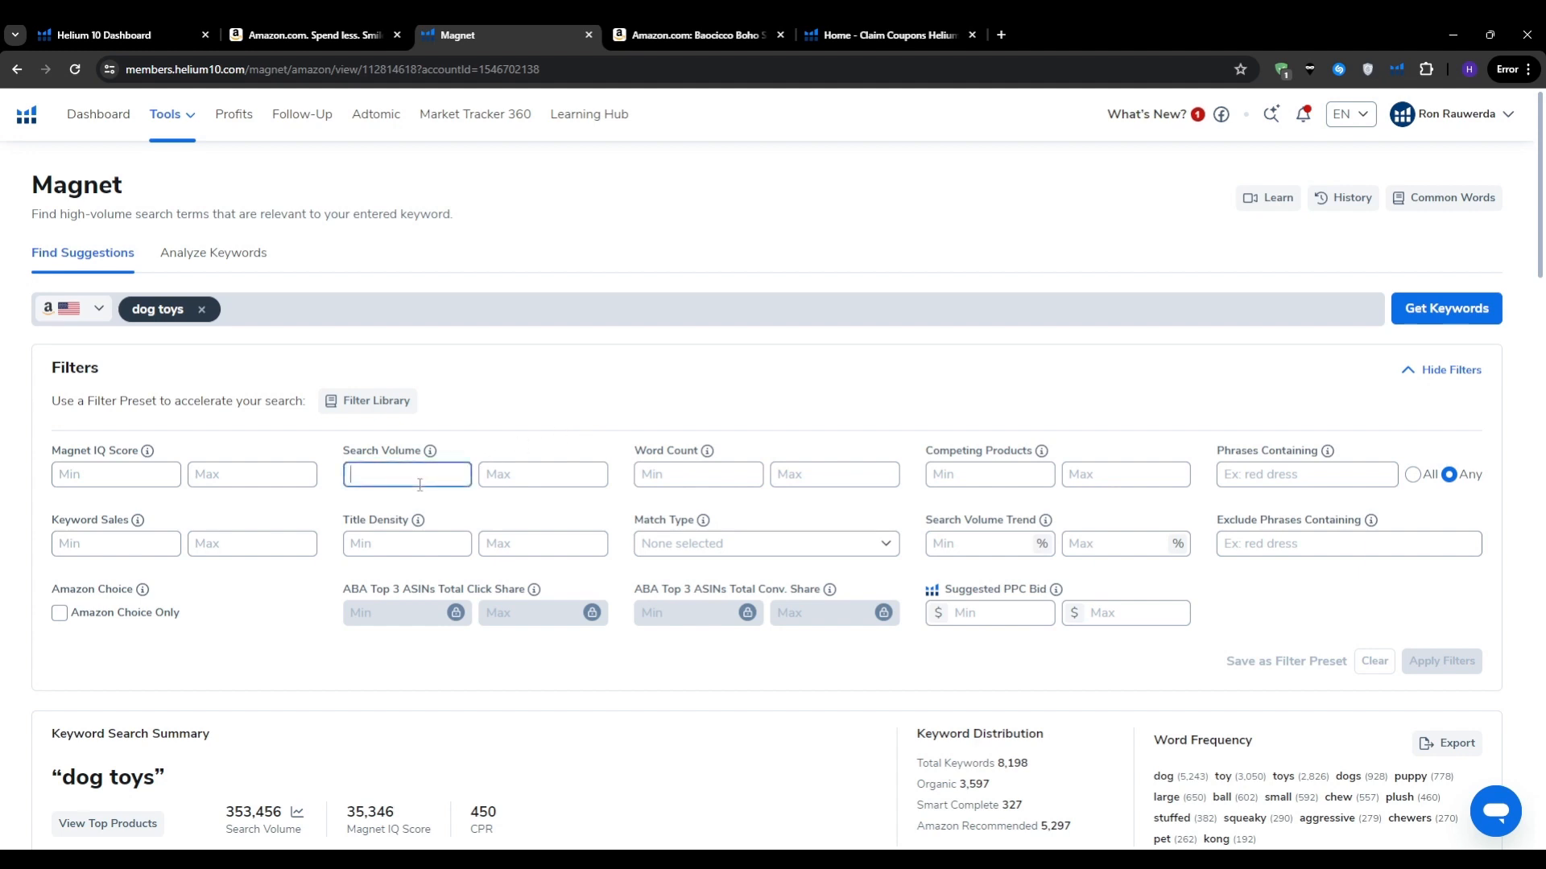
pyautogui.write('500')
pyautogui.click(543, 474)
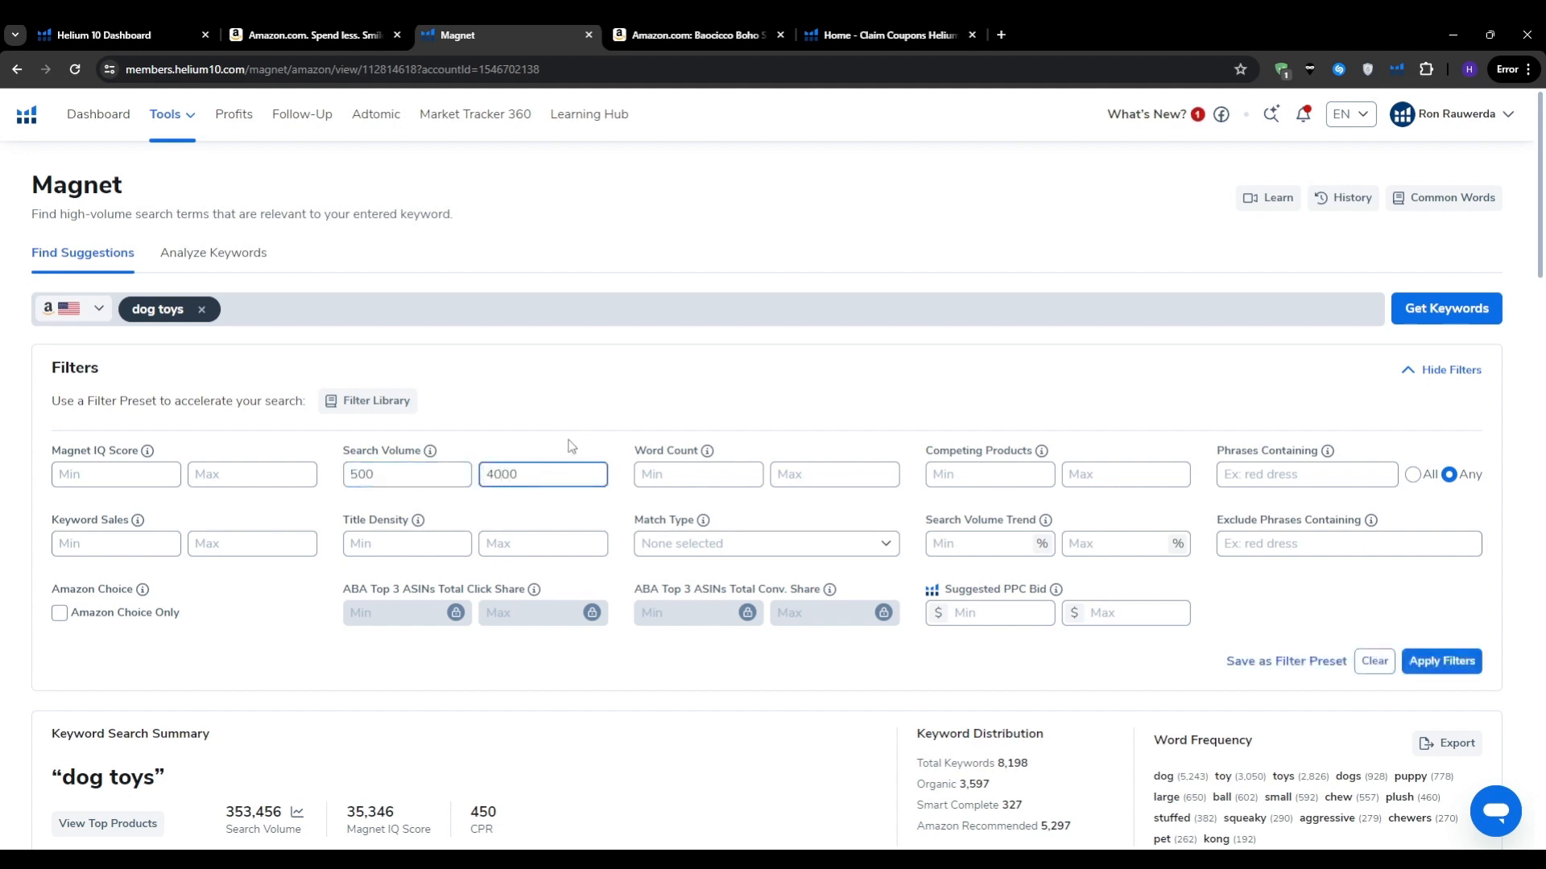
pyautogui.click(546, 452)
# Step: Highlight the Word Count filter and show its info tooltip
pyautogui.moveTo(632, 457); pyautogui.dragTo(702, 453)
pyautogui.click(702, 451)
pyautogui.moveTo(705, 457)
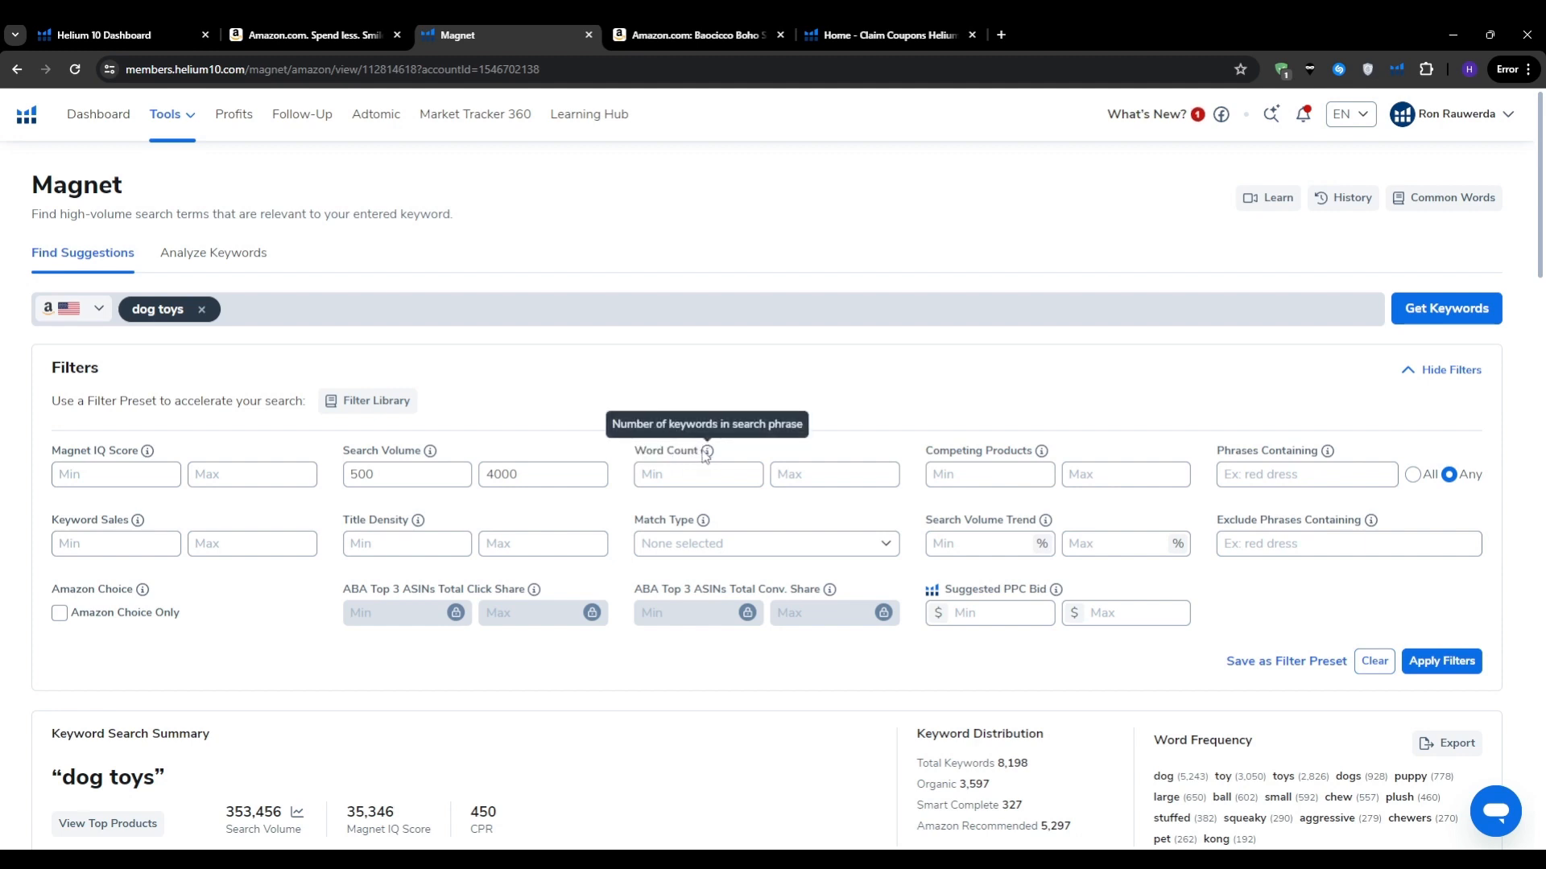
pyautogui.scroll(-4, 697, 400)
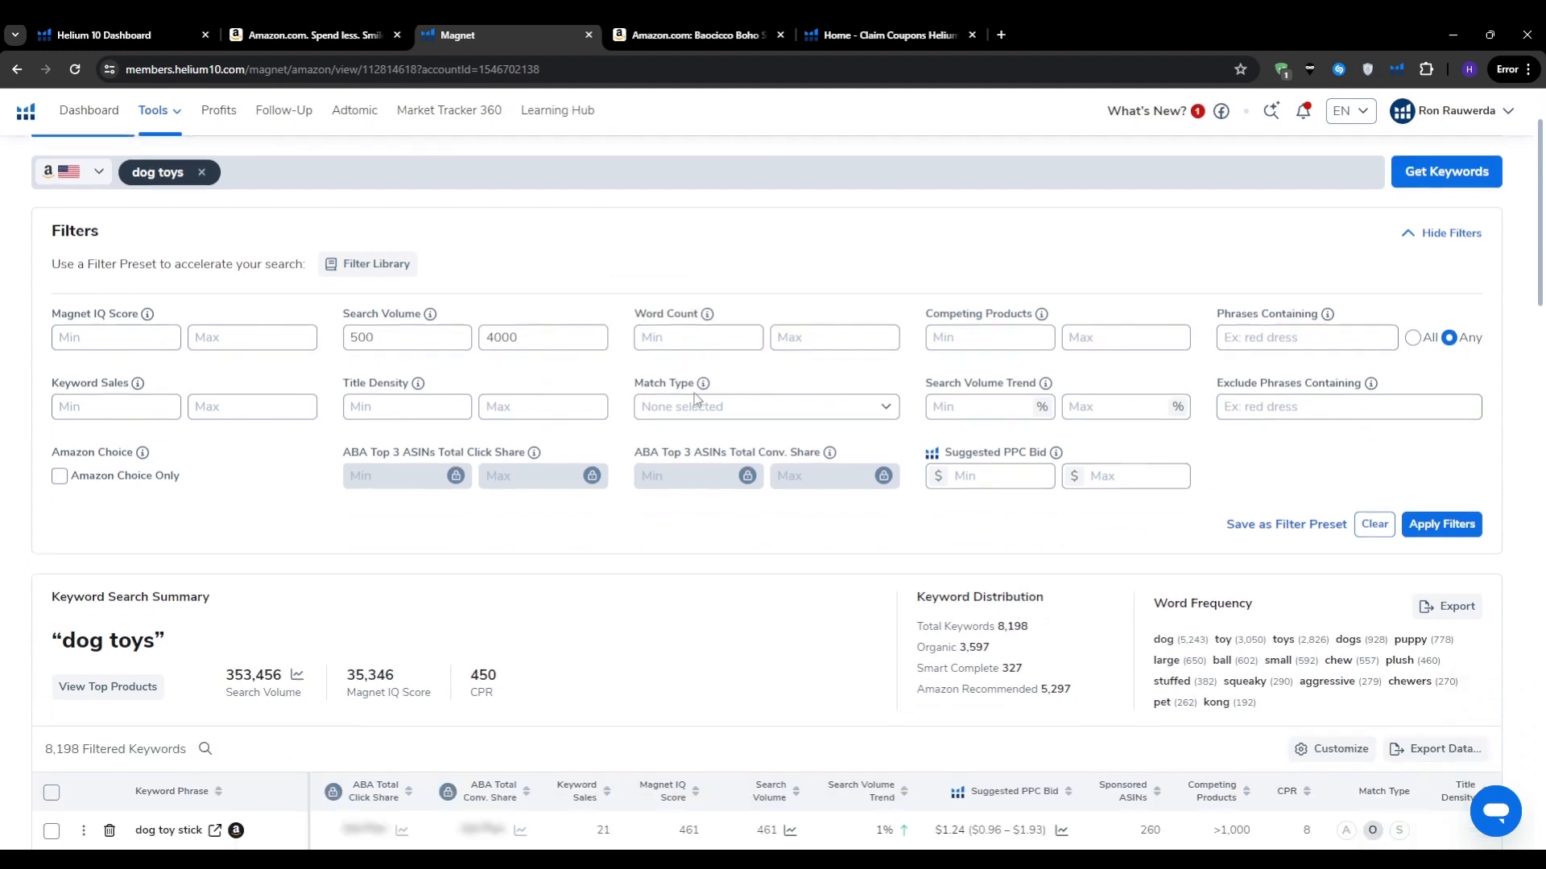
pyautogui.scroll(-1, 660, 419)
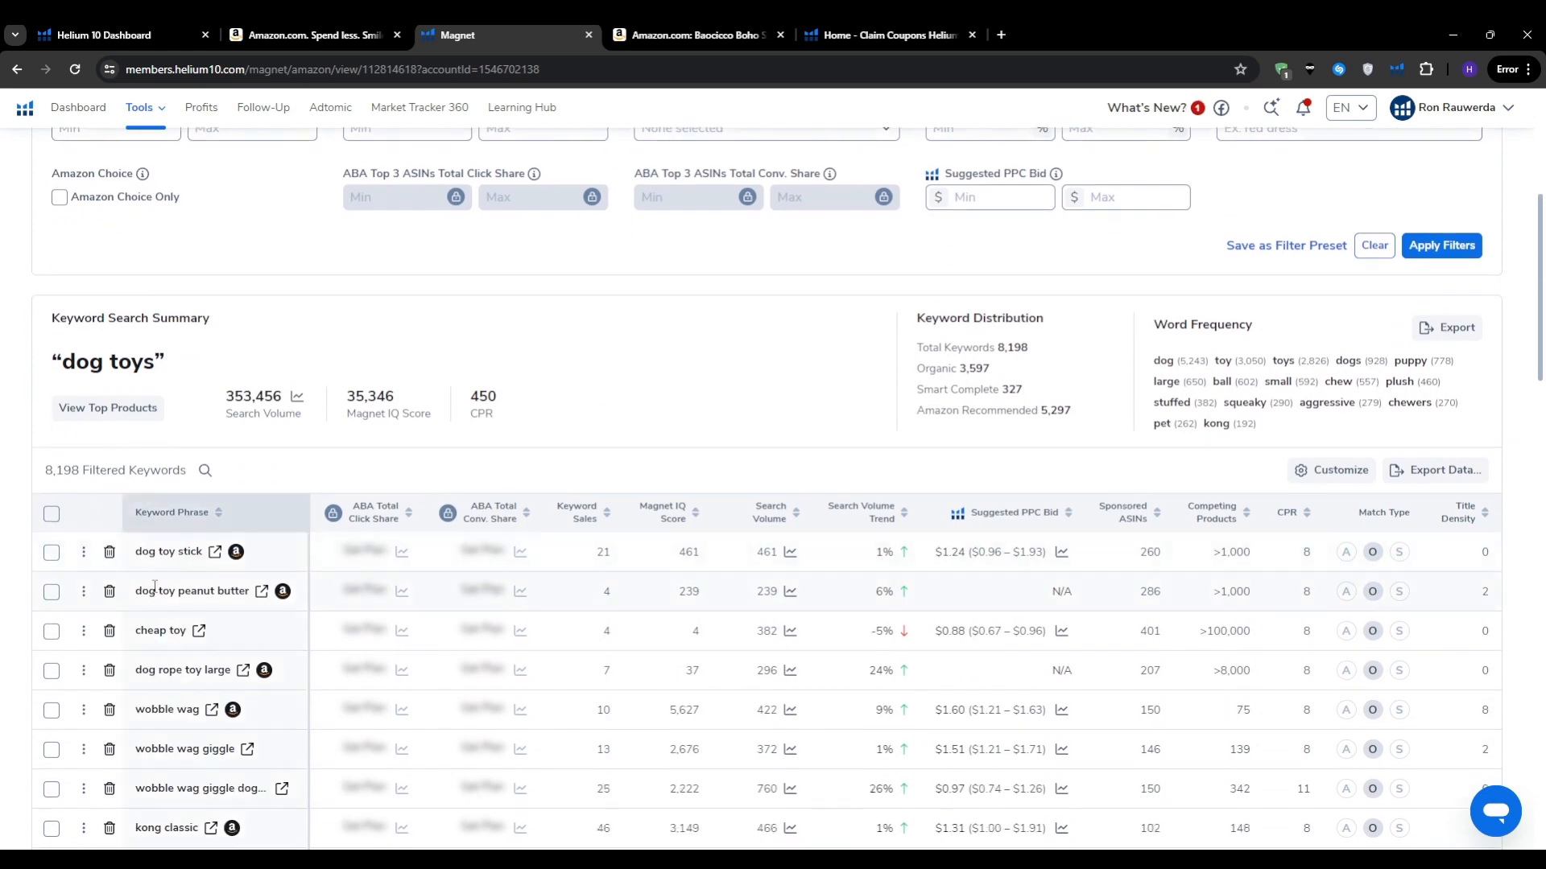
pyautogui.moveTo(154, 586)
pyautogui.scroll(-3, 171, 782)
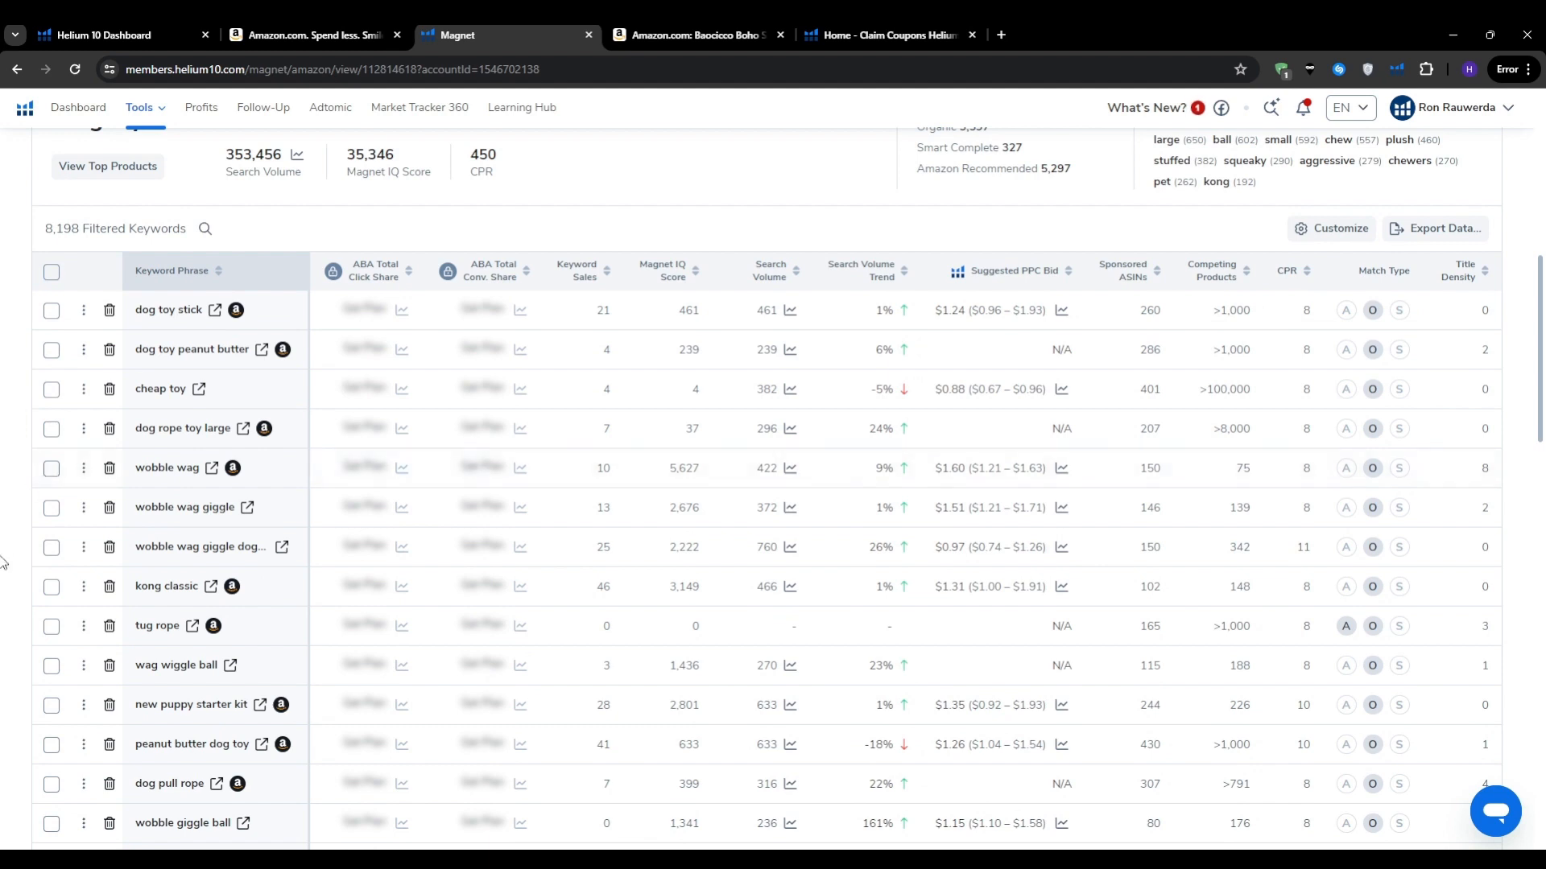
pyautogui.scroll(2, 4, 561)
pyautogui.scroll(-1, 198, 282)
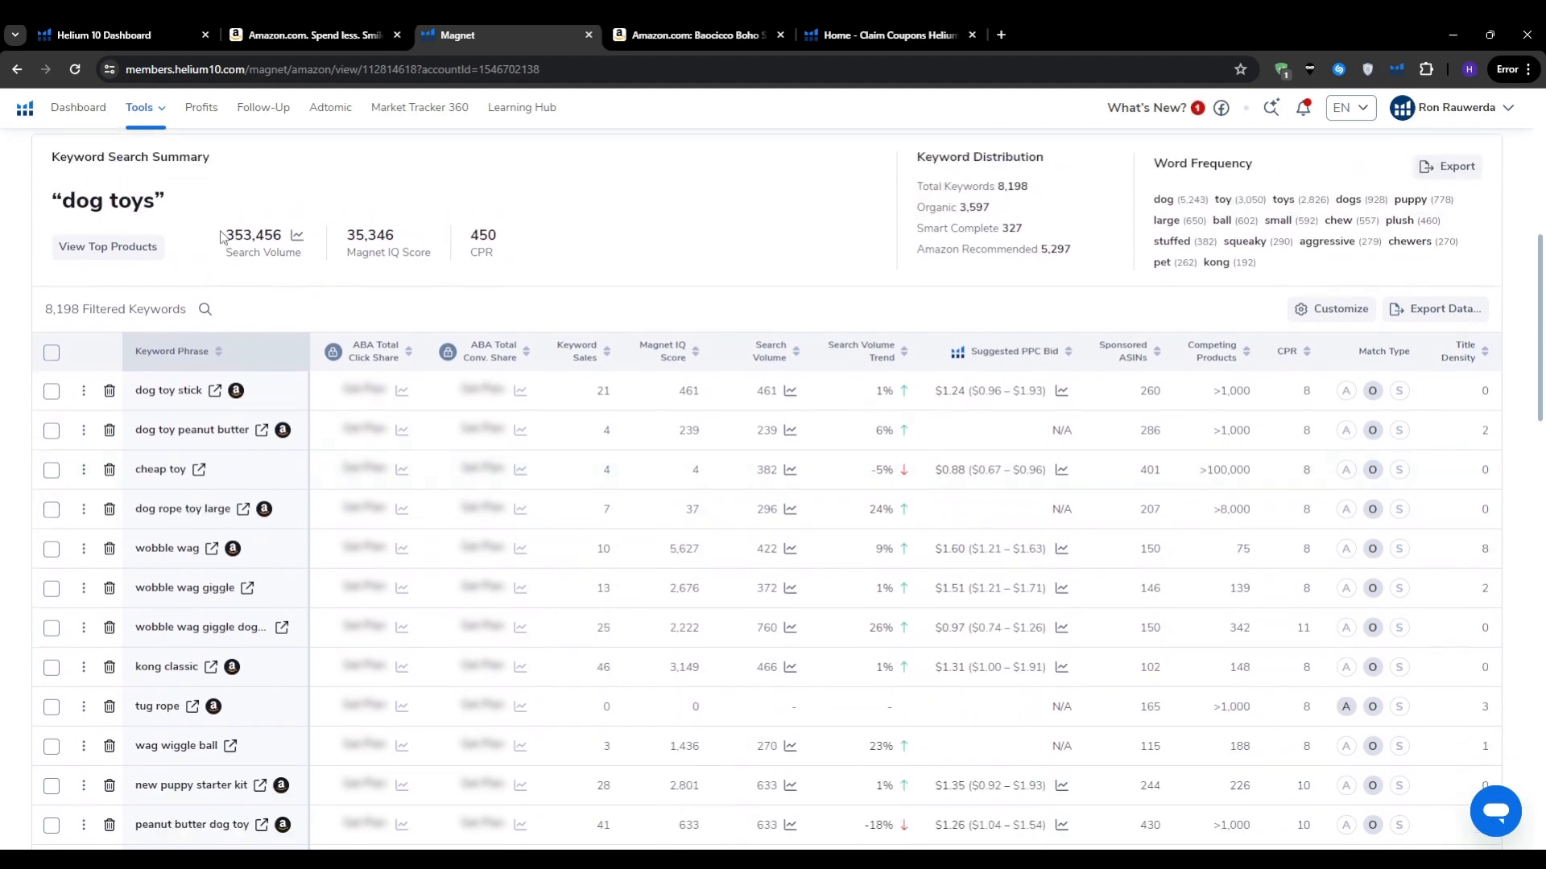
pyautogui.moveTo(223, 237); pyautogui.dragTo(292, 239)
pyautogui.scroll(-4, 4, 525)
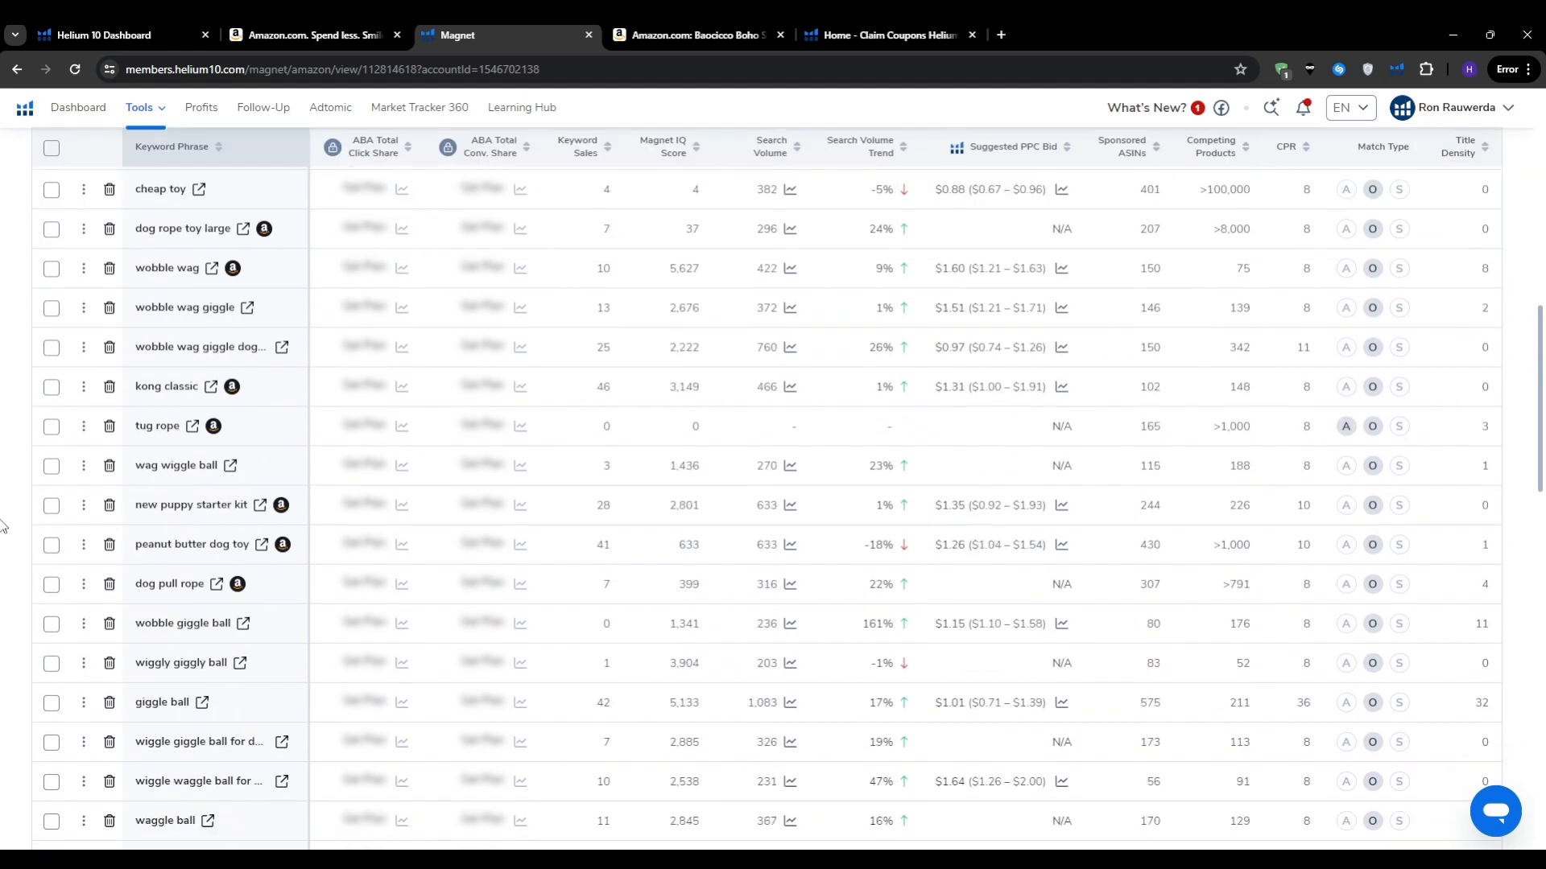
pyautogui.scroll(-4, 4, 527)
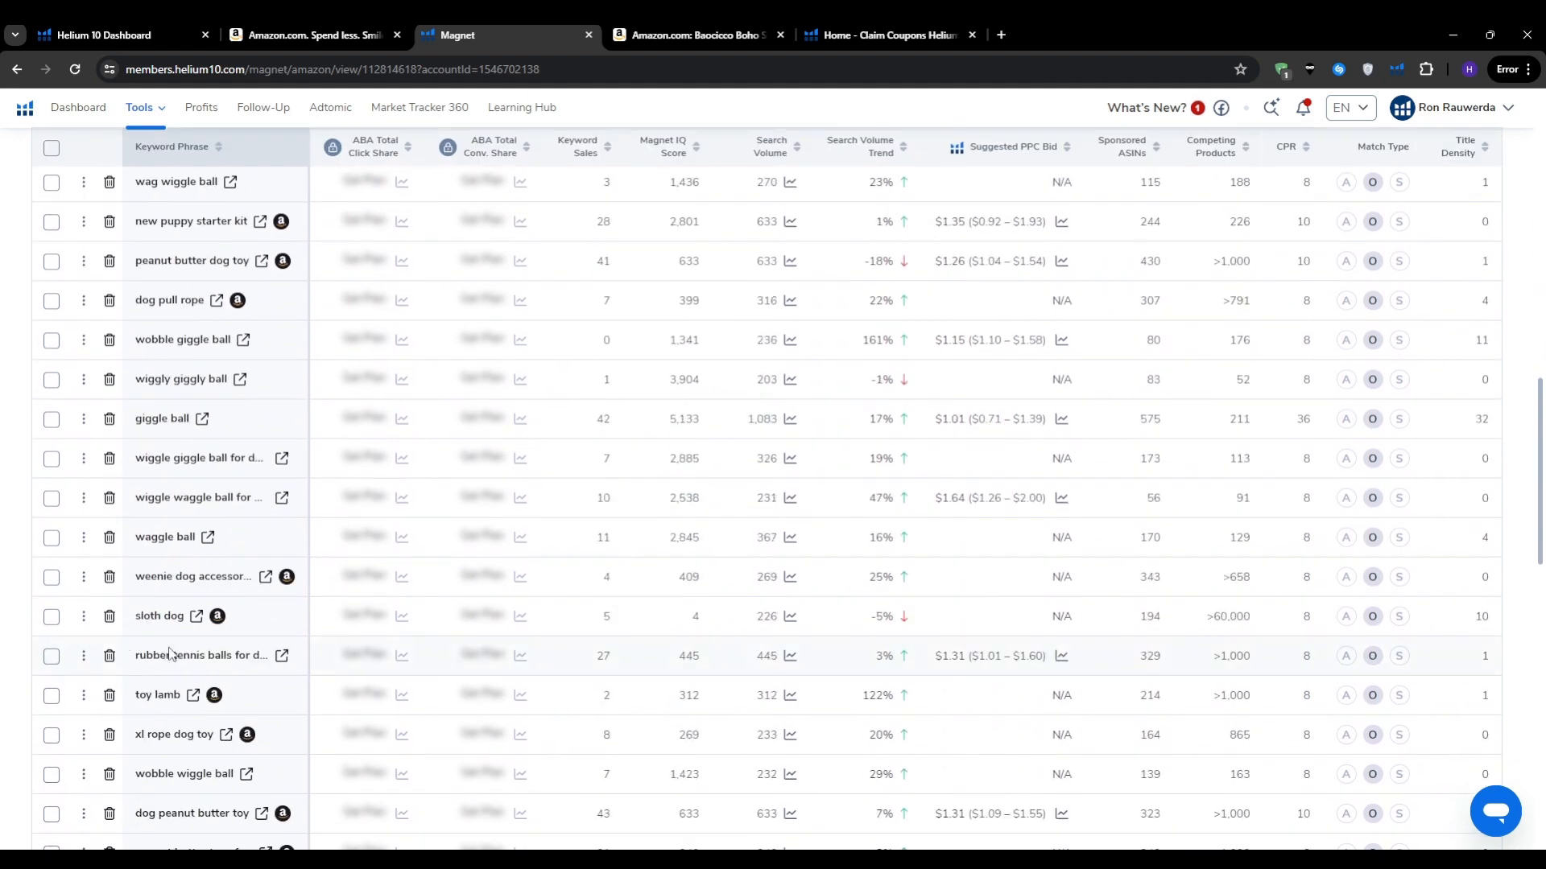
pyautogui.moveTo(169, 649)
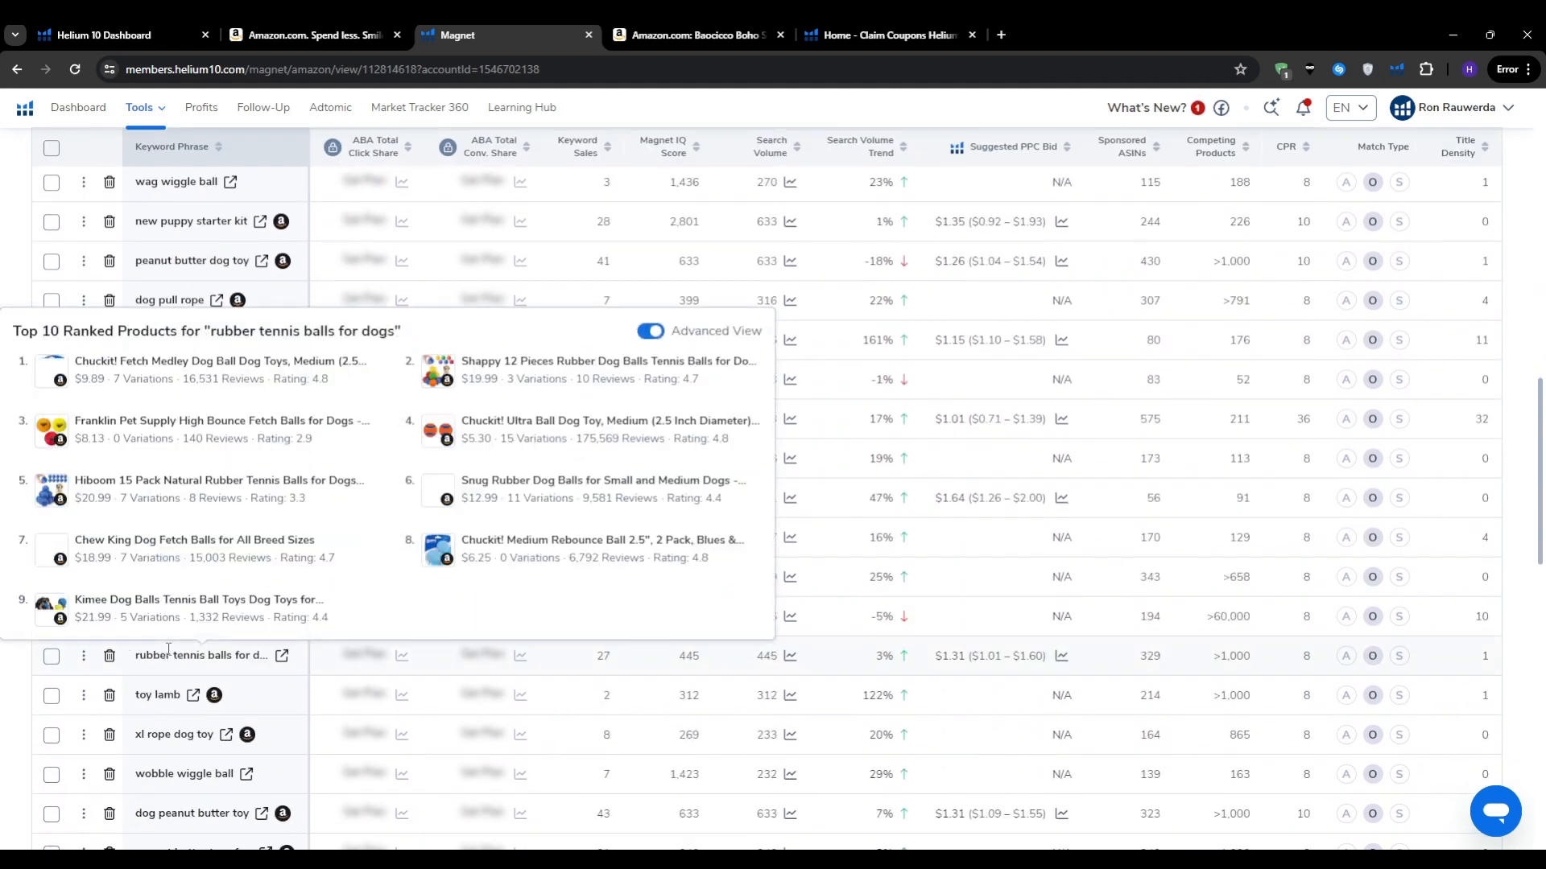
pyautogui.scroll(-6, 4, 749)
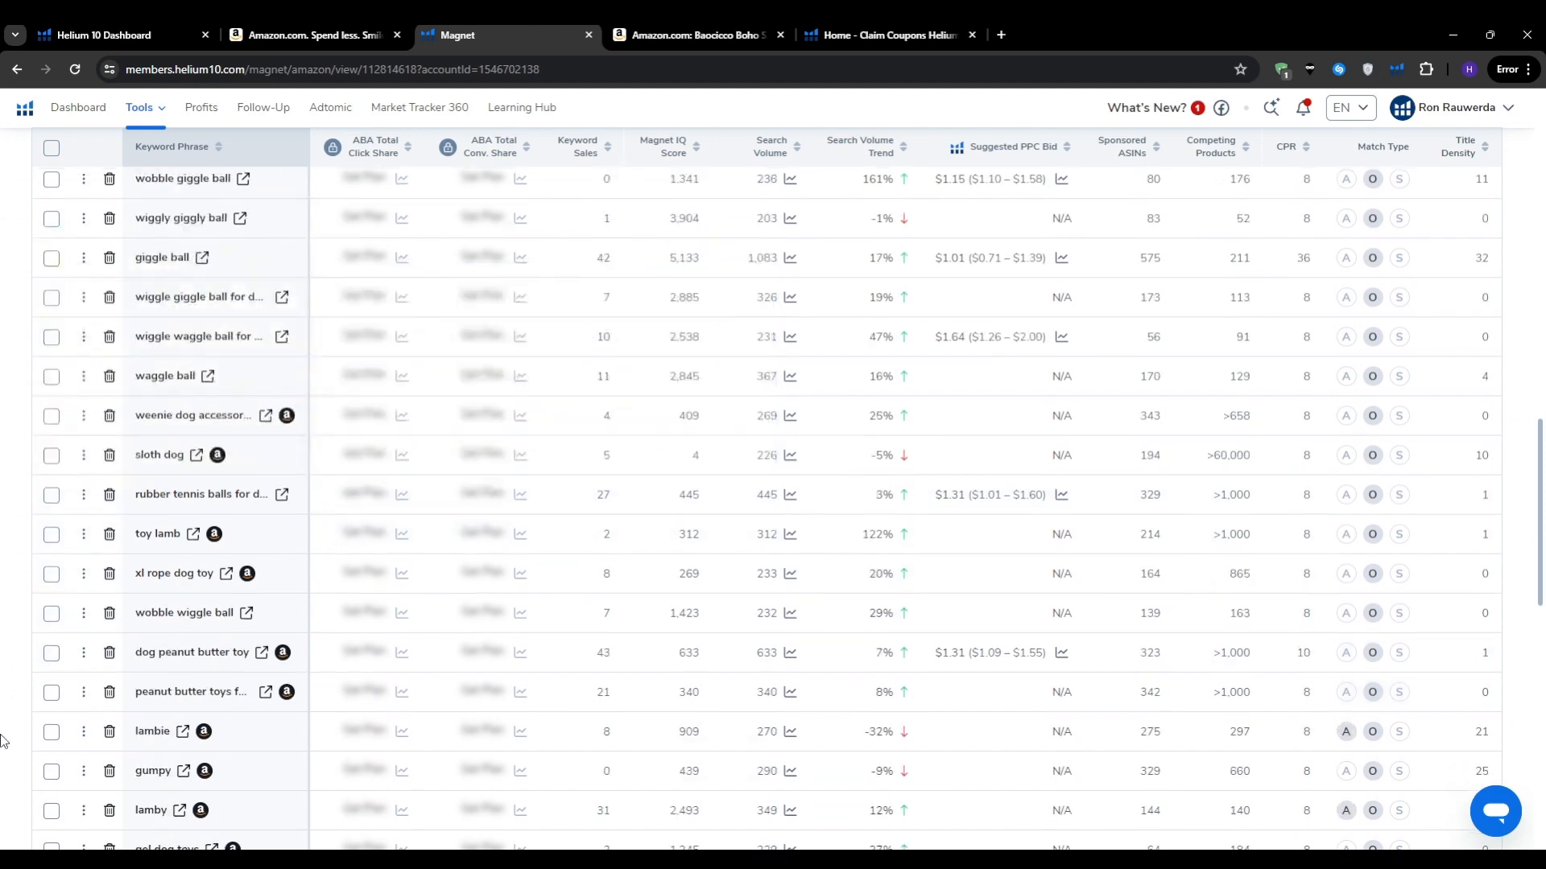
pyautogui.scroll(-2, 5, 755)
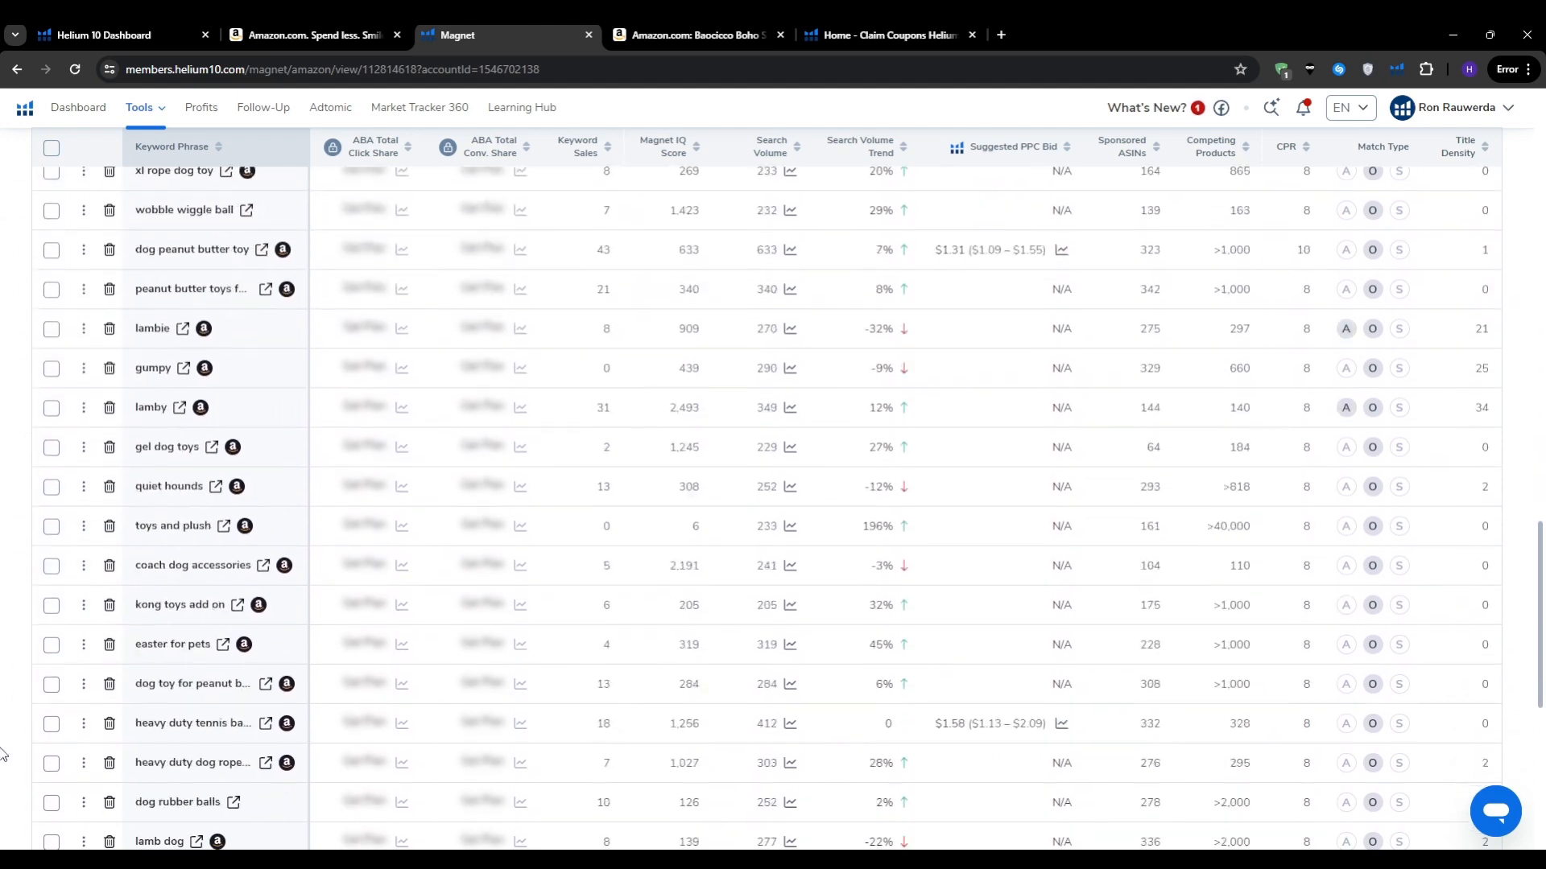
pyautogui.scroll(10, 4, 753)
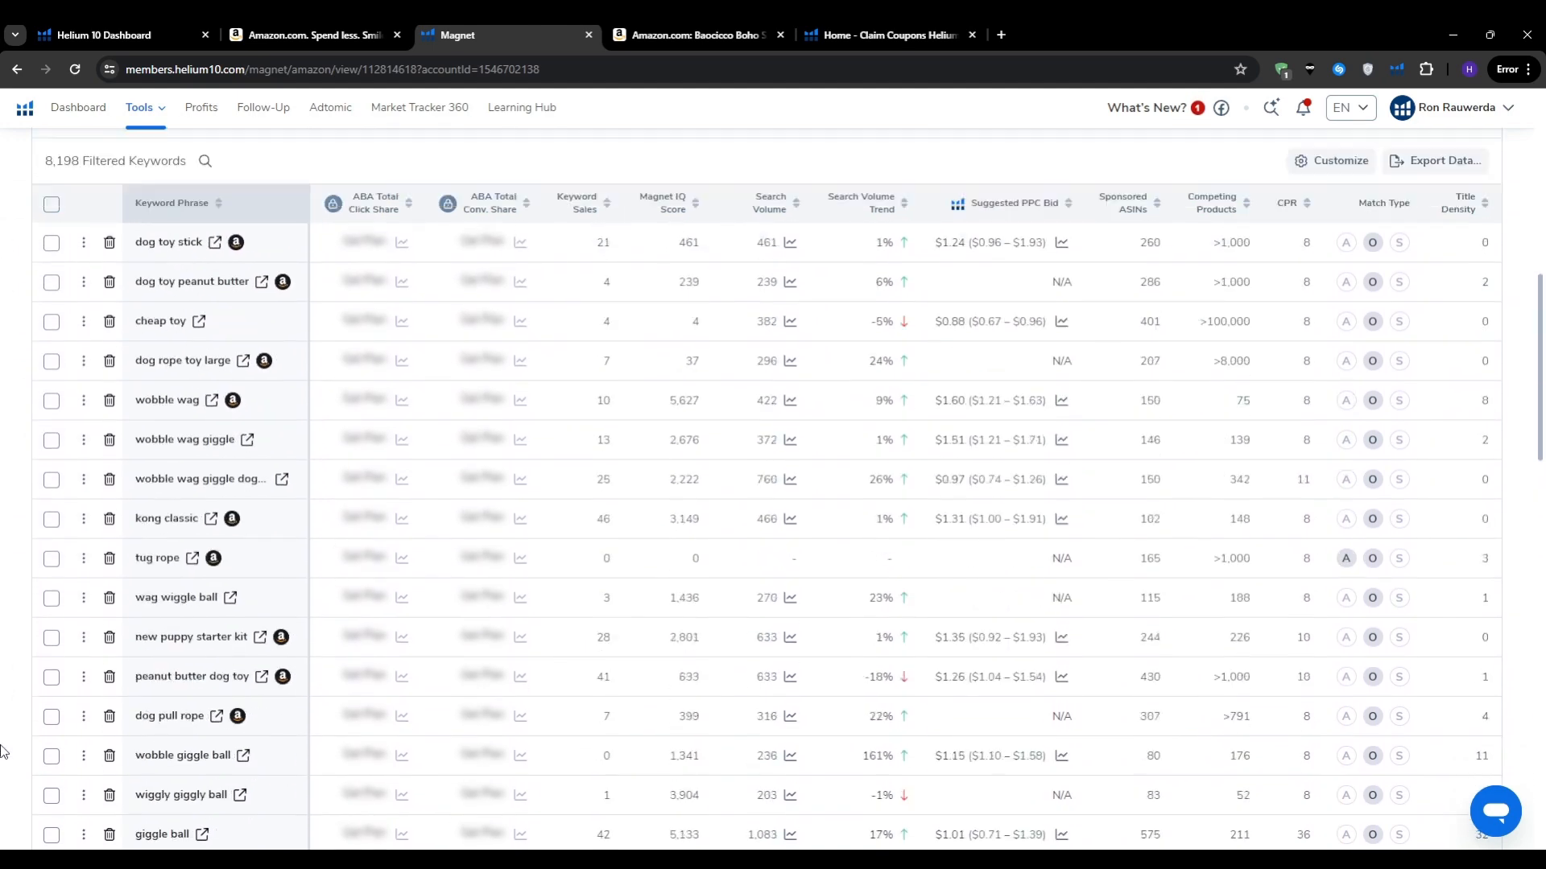
pyautogui.scroll(6, 4, 749)
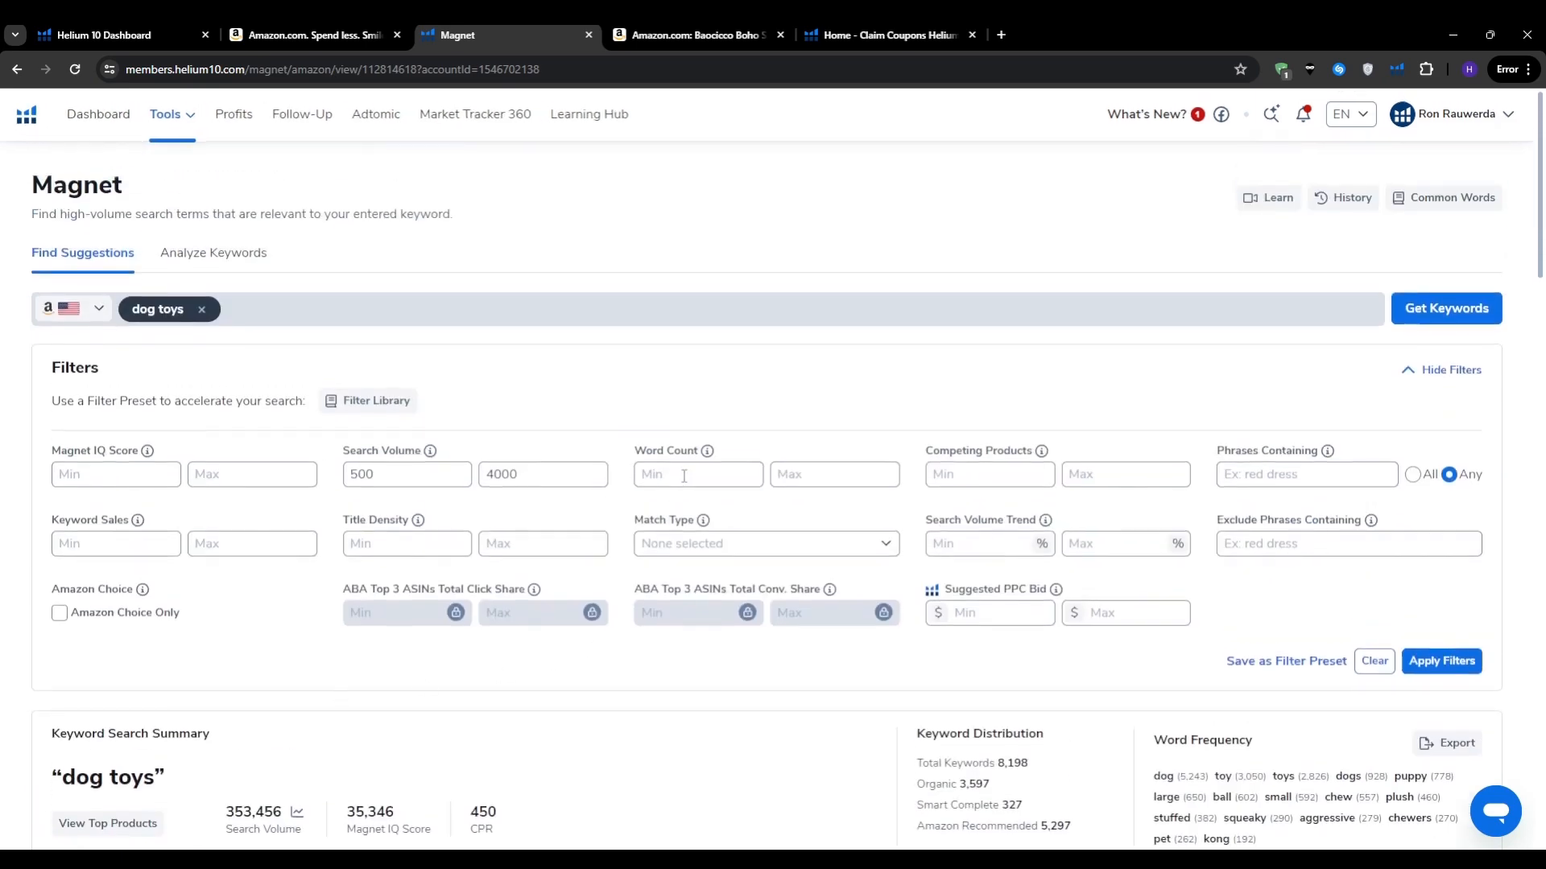
# Step: Set a Word Count minimum of 3 and apply the filters, leaving 517 keywords
pyautogui.click(683, 477)
pyautogui.write('3')
pyautogui.click(706, 380)
pyautogui.click(1441, 661)
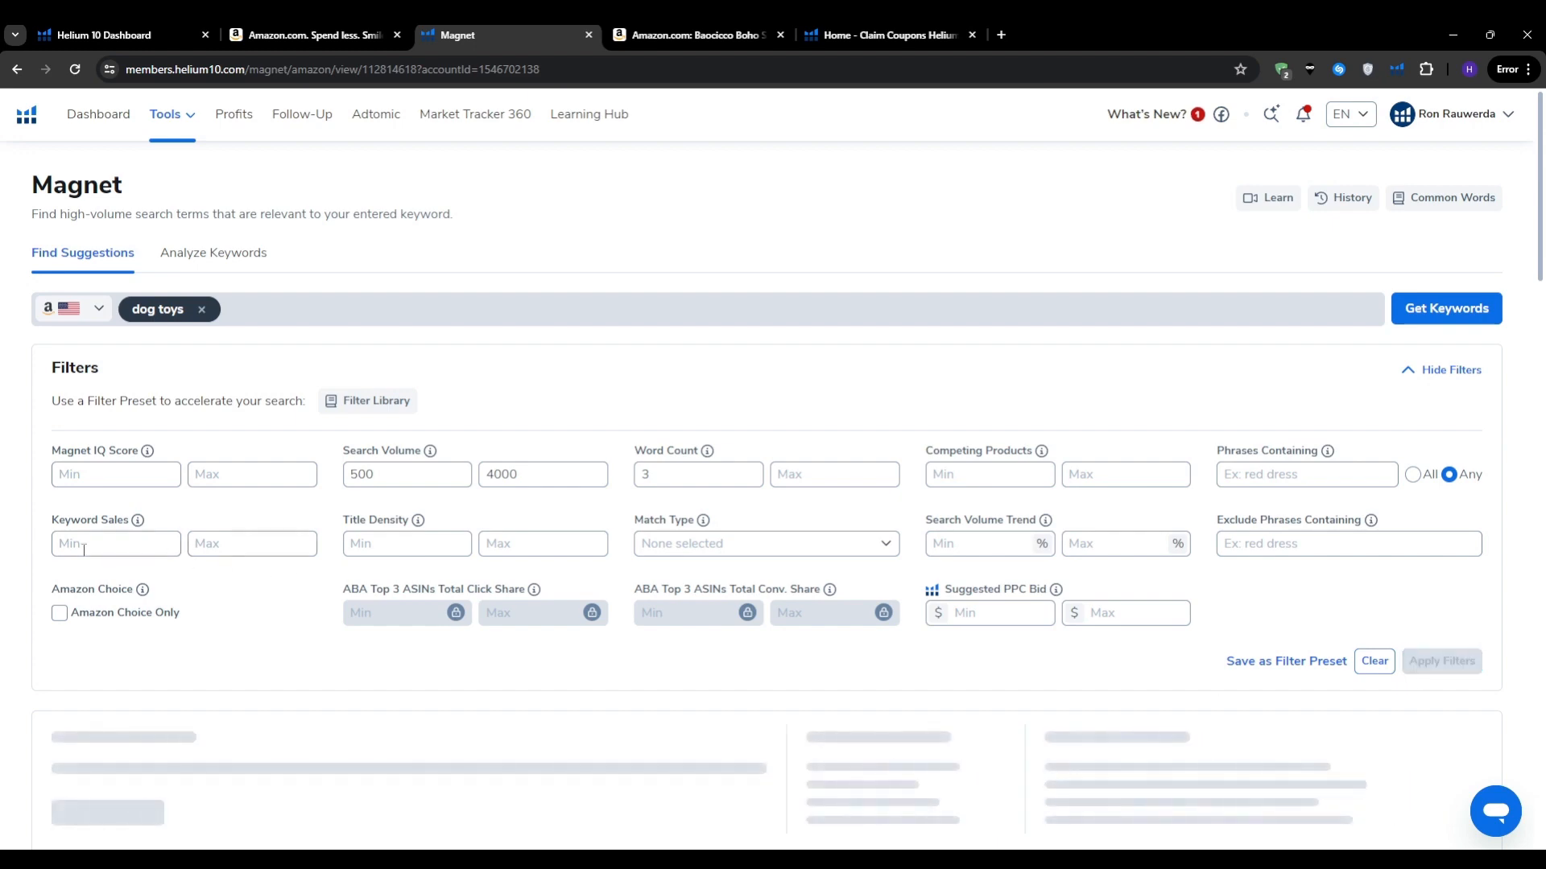
pyautogui.scroll(-7, 3, 539)
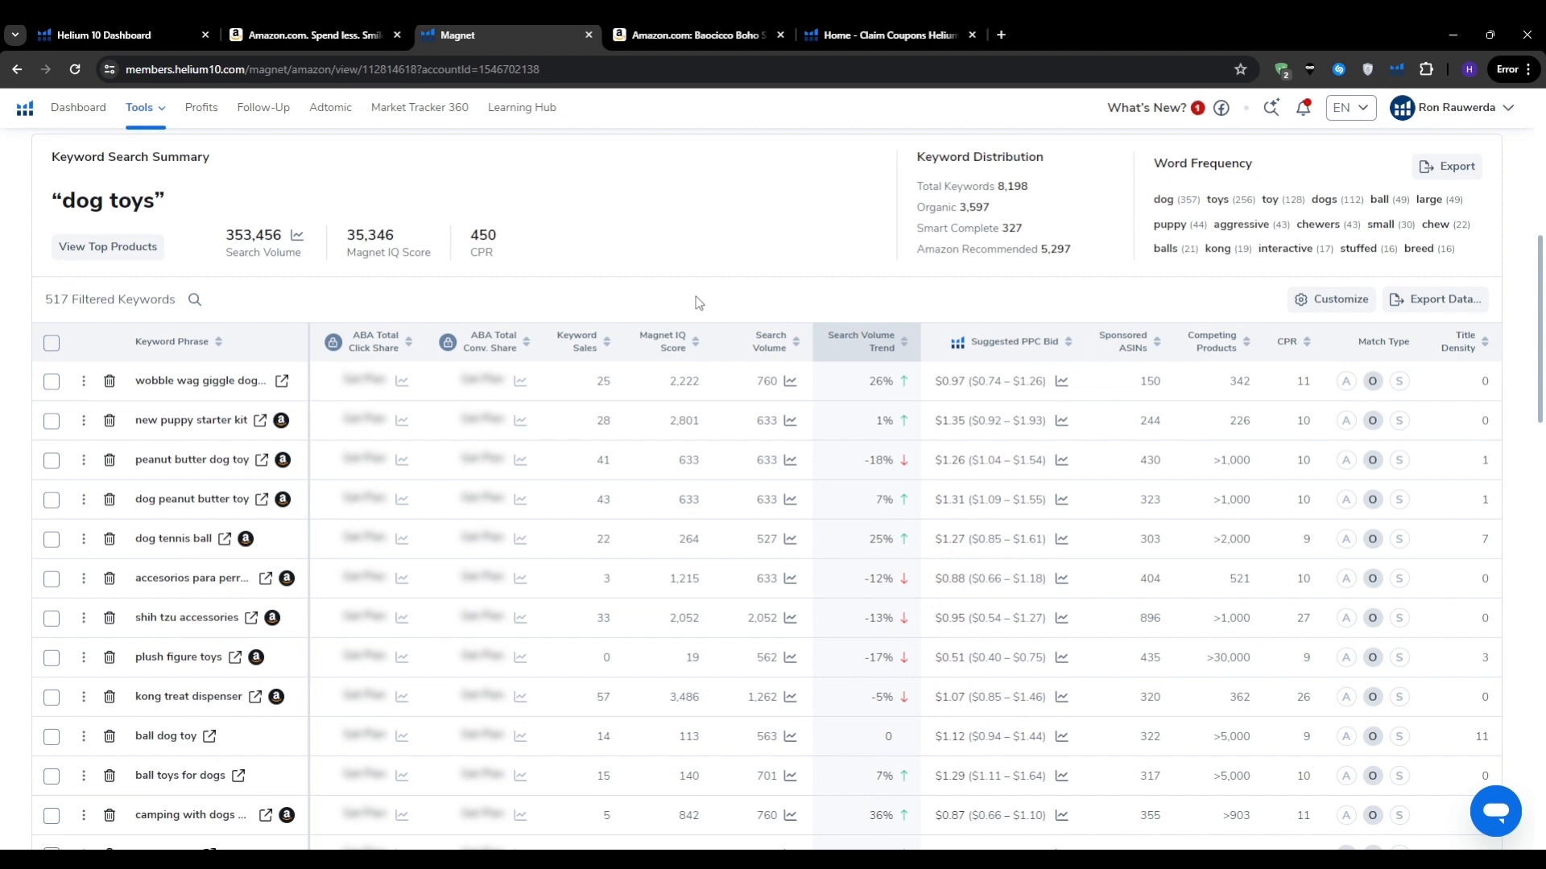
pyautogui.scroll(-1, 3, 406)
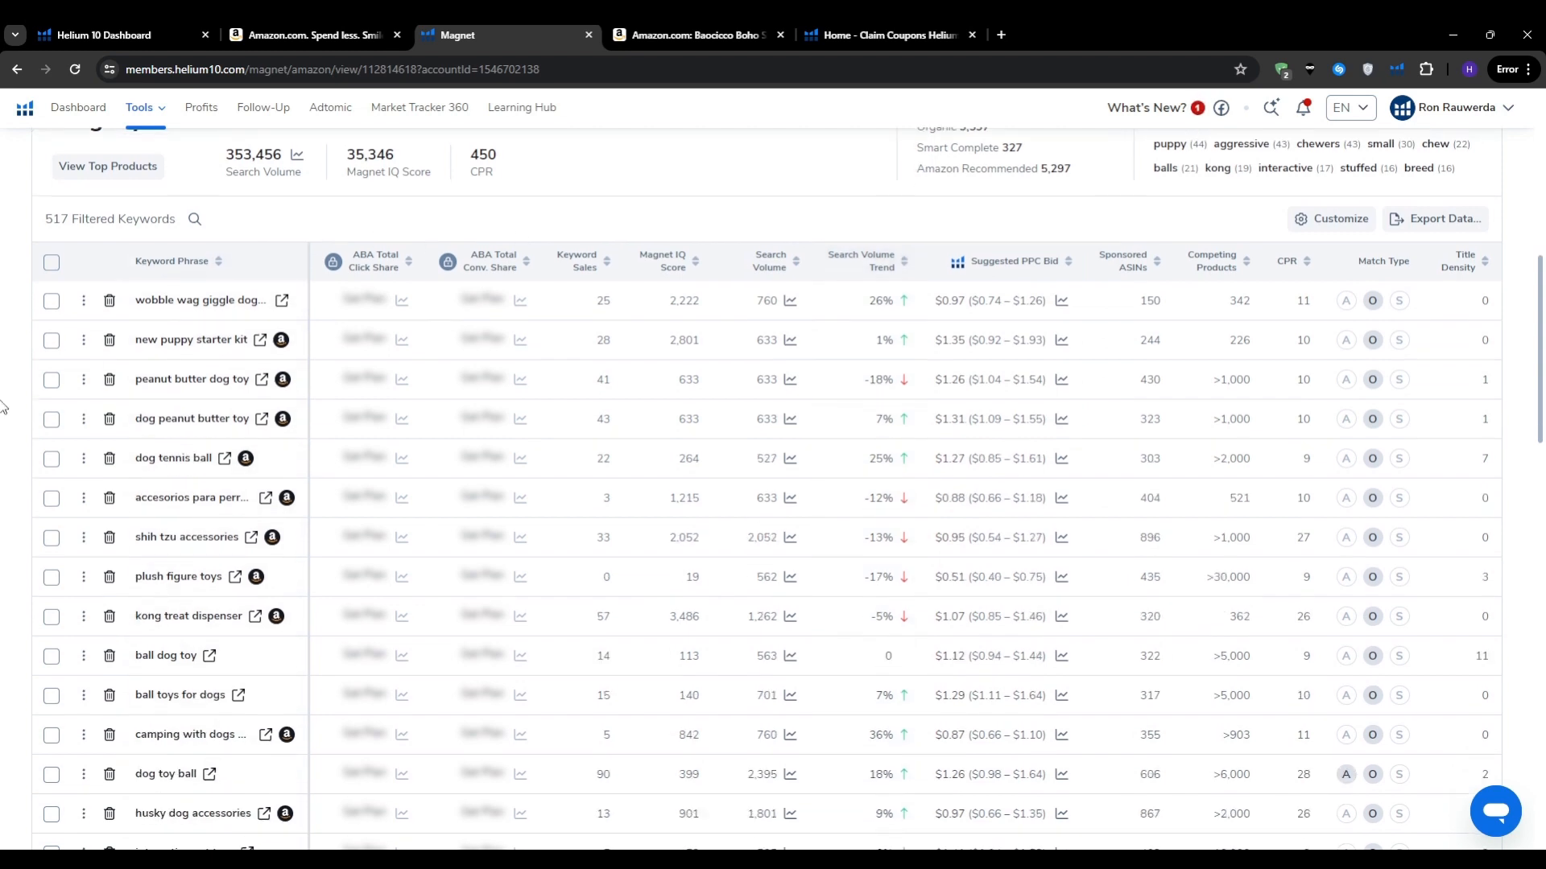
pyautogui.scroll(-1, 4, 407)
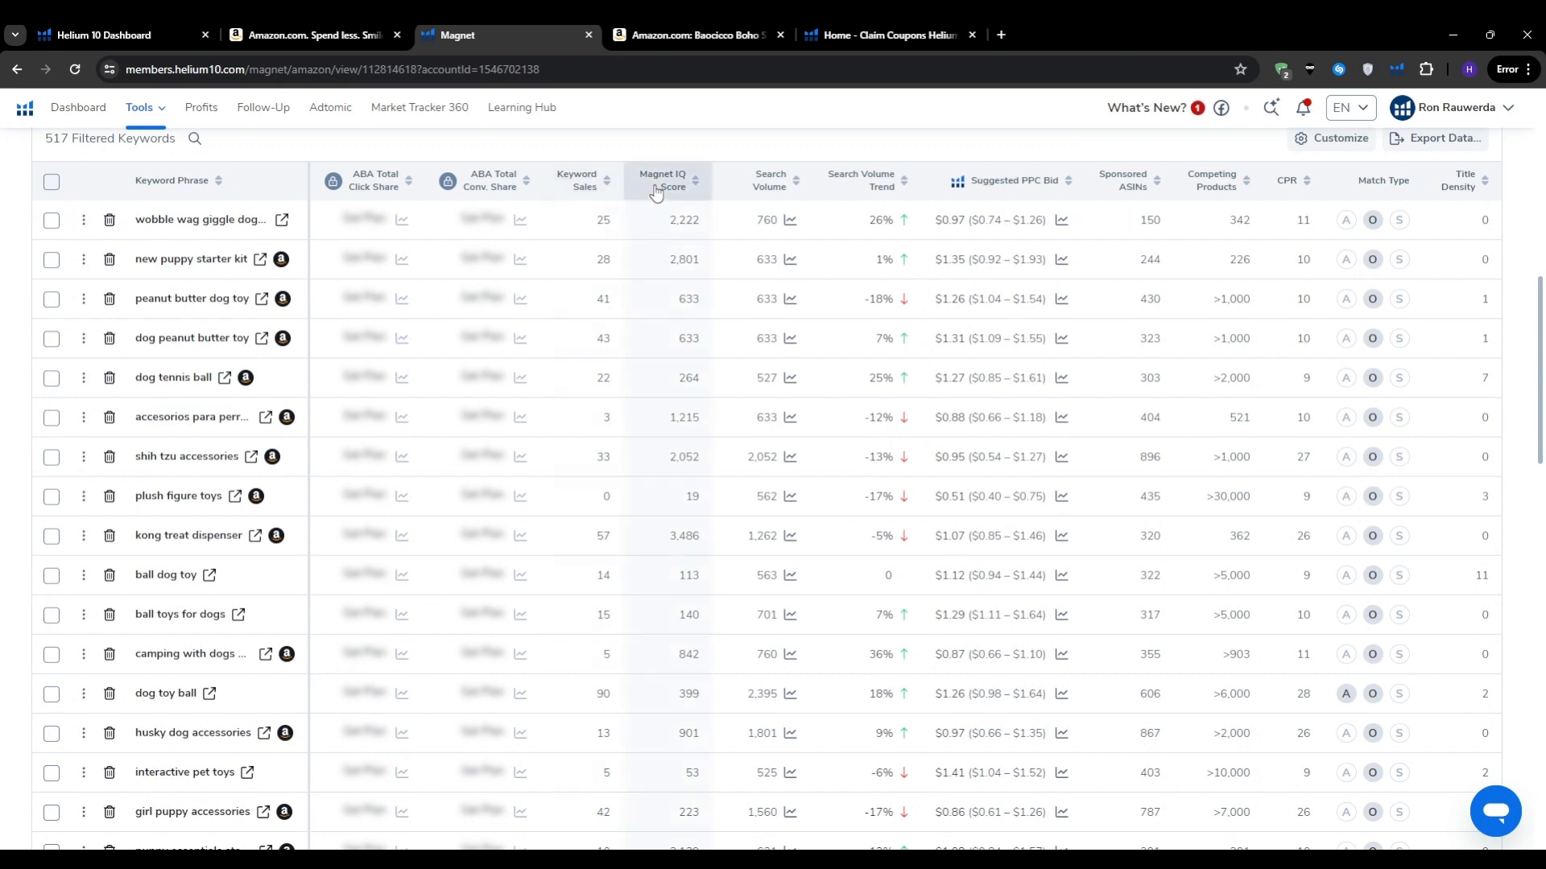
pyautogui.moveTo(657, 191)
pyautogui.scroll(-6, 682, 518)
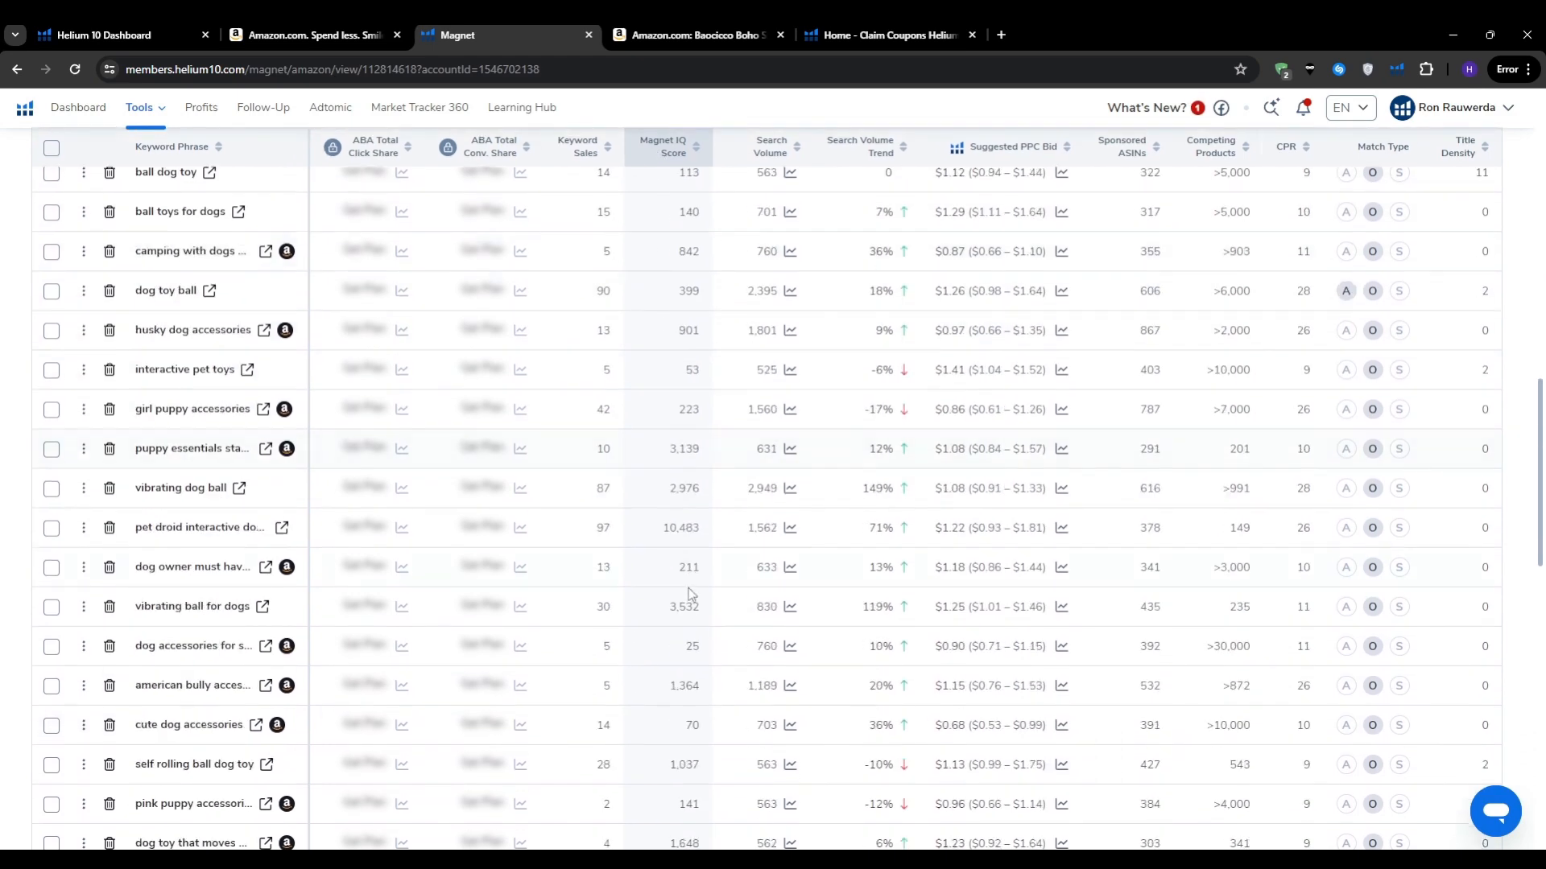
pyautogui.scroll(4, 685, 599)
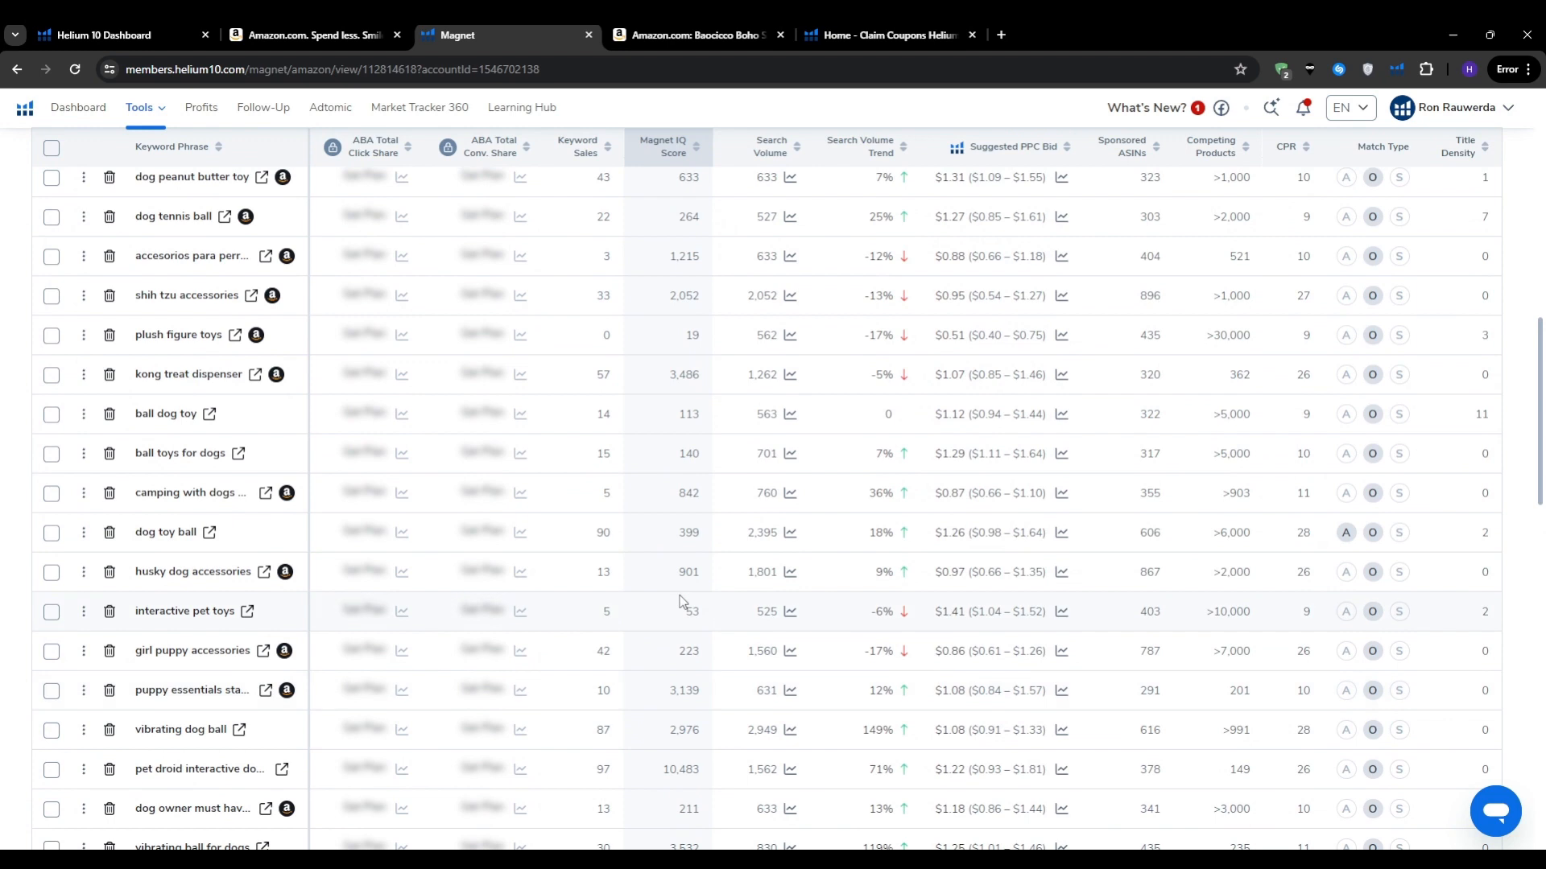
pyautogui.scroll(-2, 682, 599)
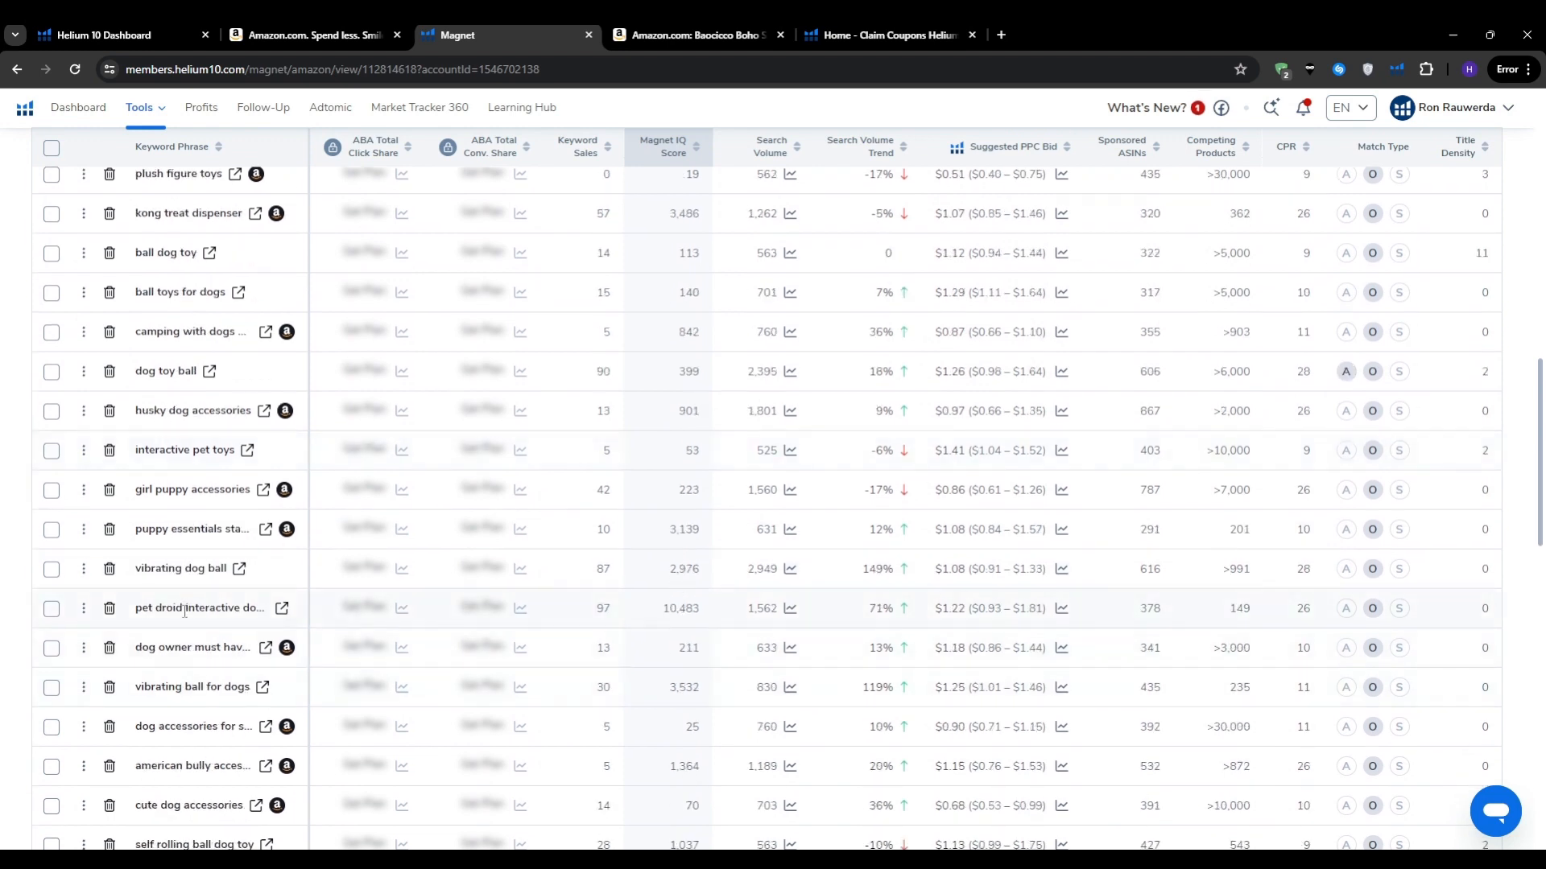
# Step: Open Cerebro from the Tools menu, then switch to the Amazon shower curtain tab
pyautogui.moveTo(185, 612)
pyautogui.click(80, 613)
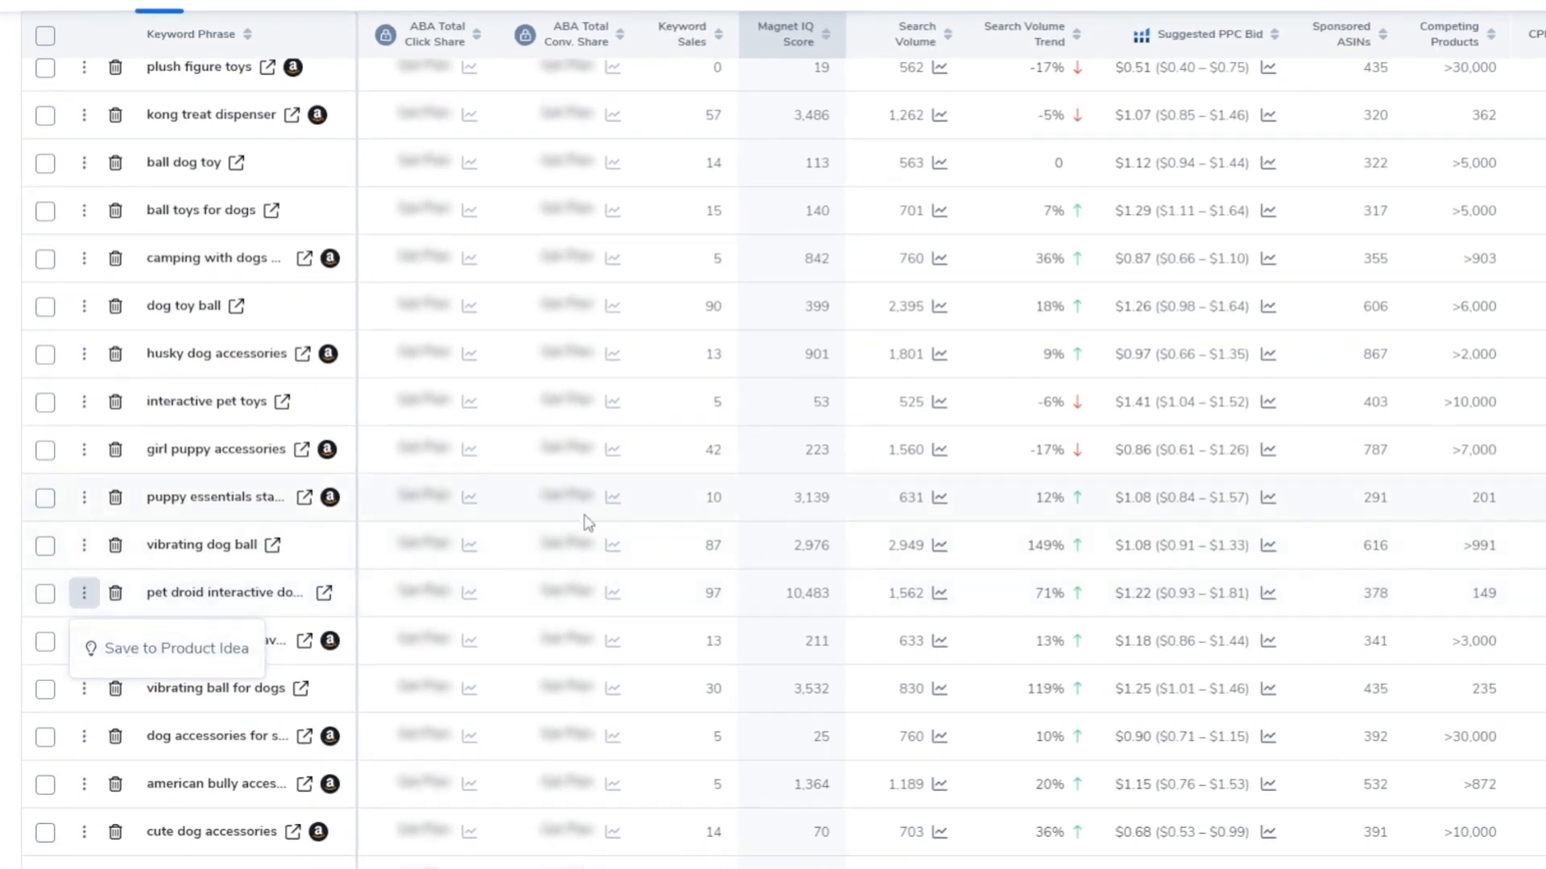
pyautogui.click(71, 557)
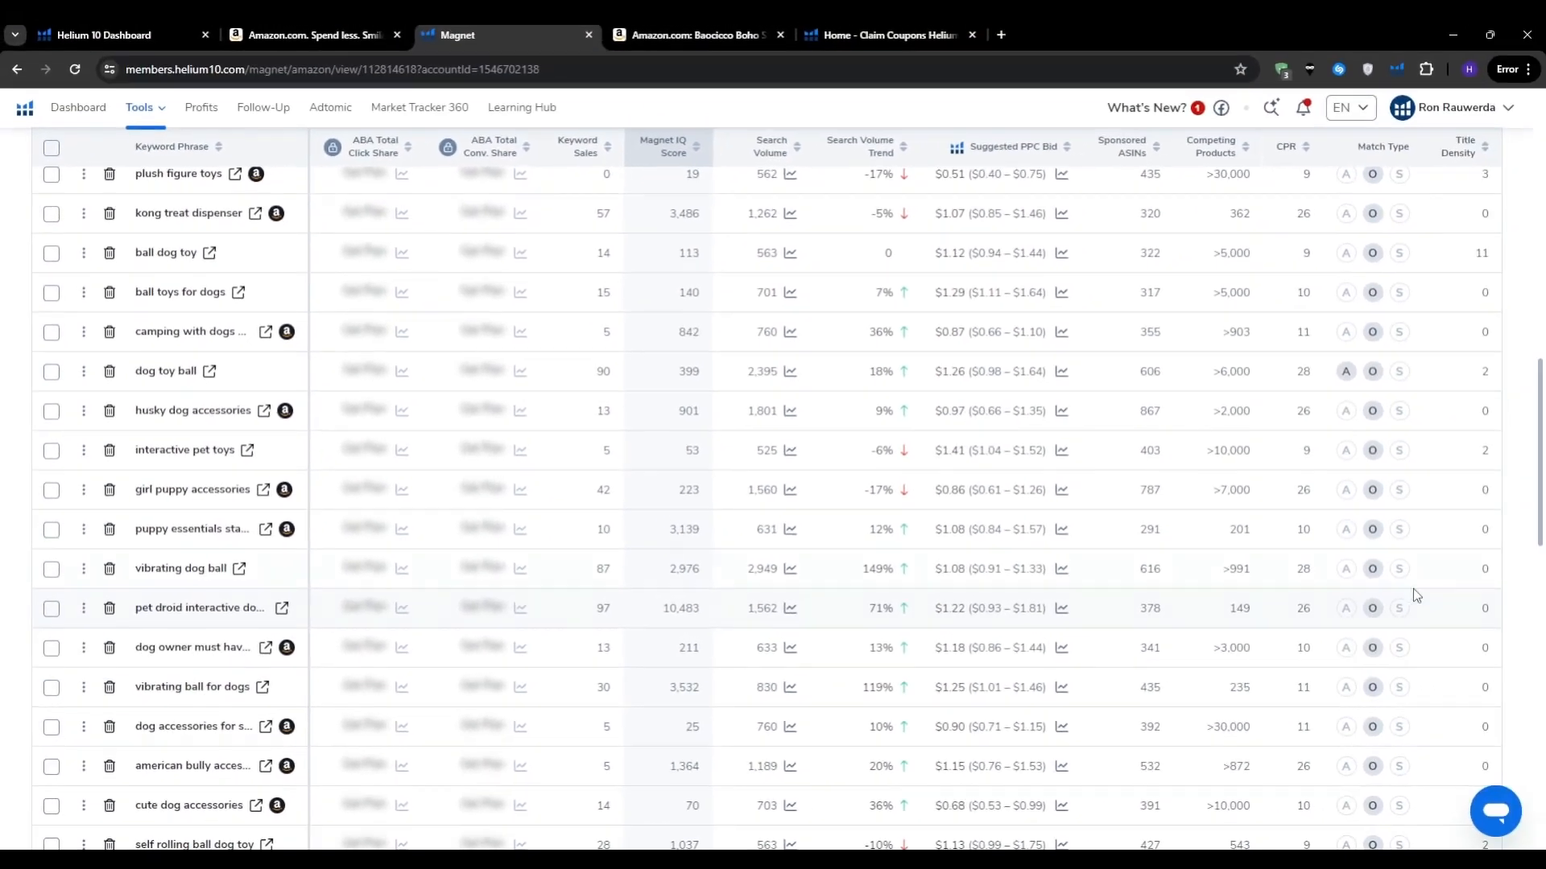
pyautogui.moveTo(139, 107)
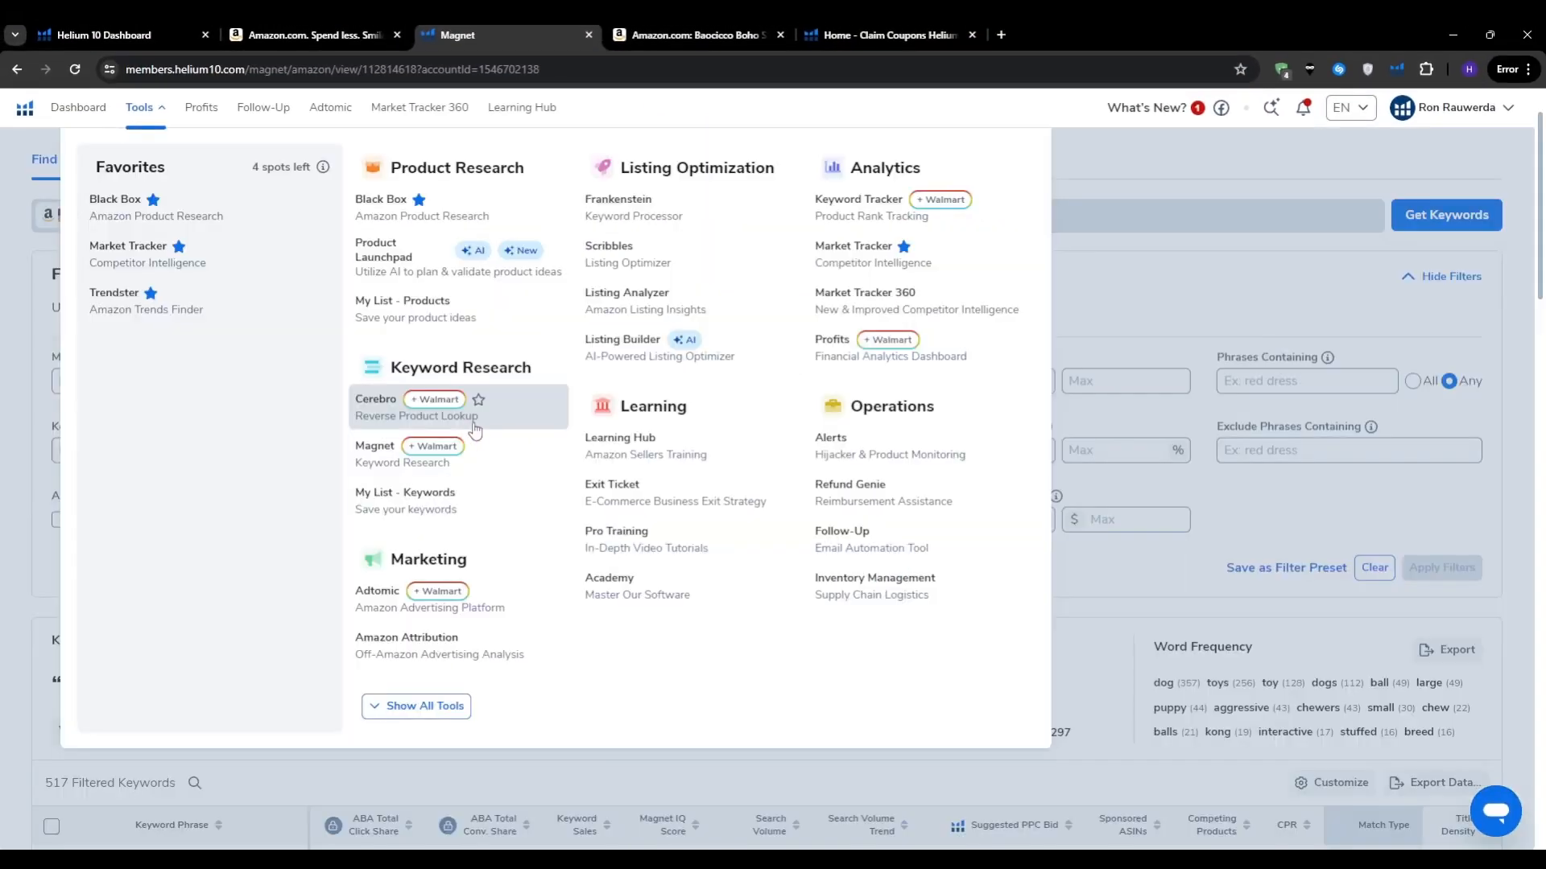
pyautogui.click(373, 400)
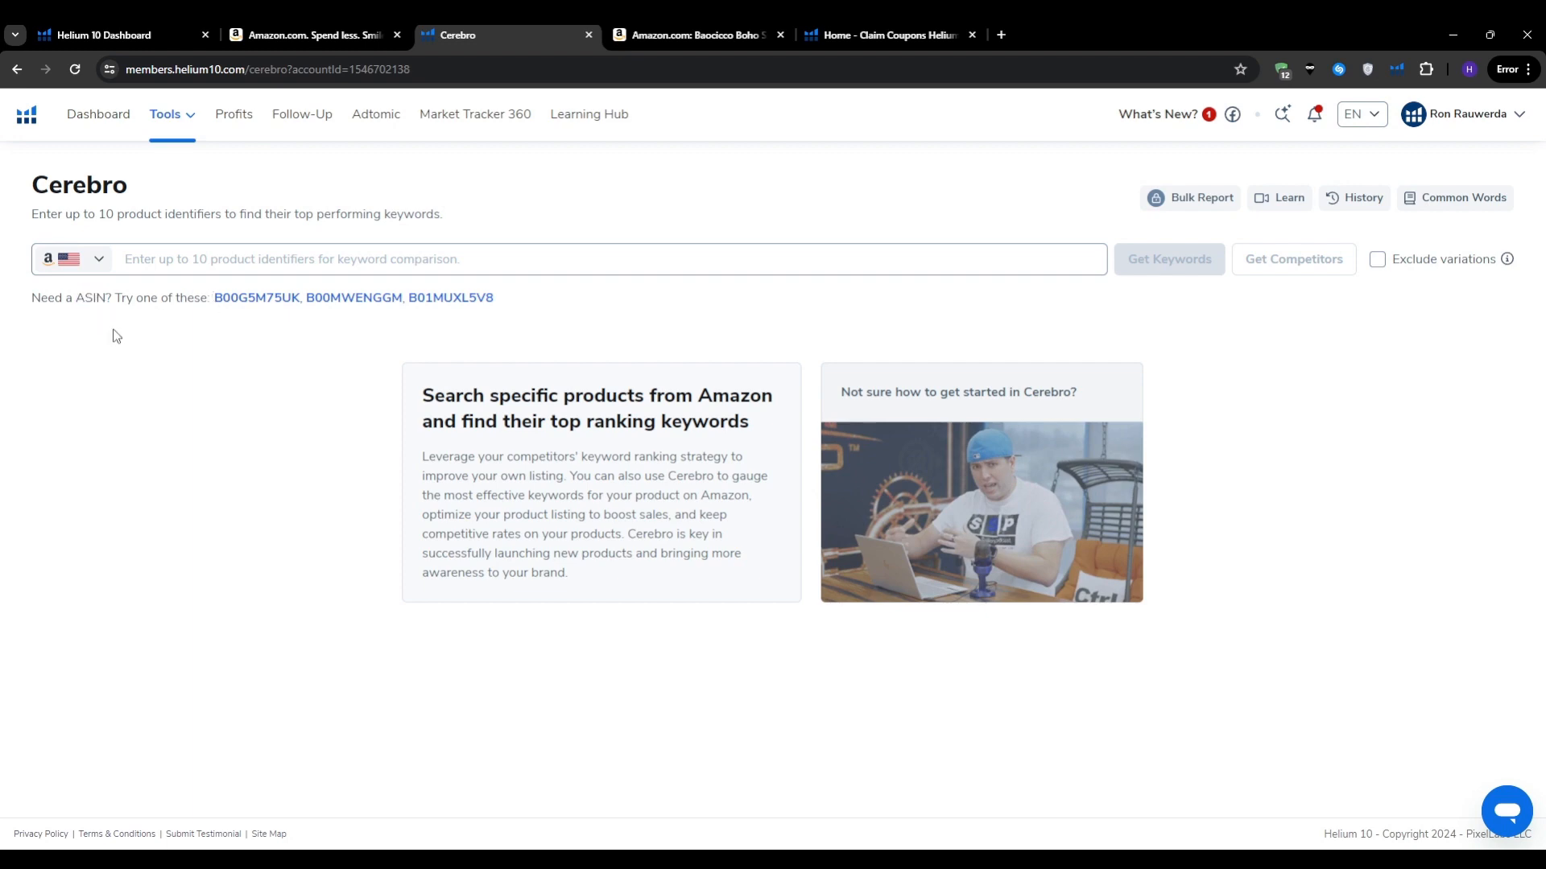
pyautogui.hotkey('ctrl', 'Tab')
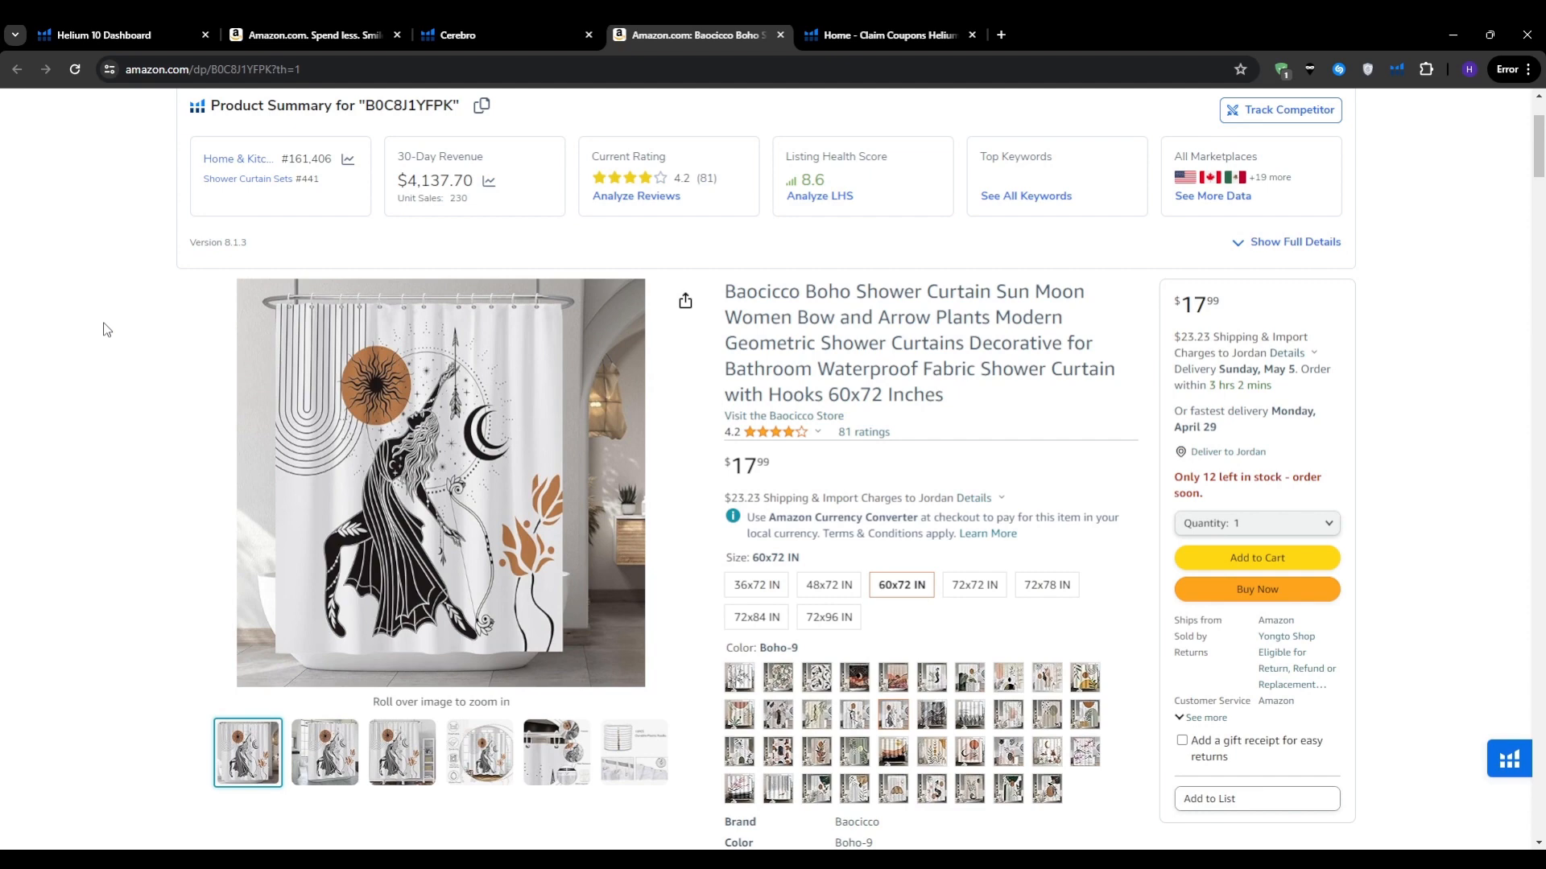
# Step: Find the ASIN B0C8J1YFPK on the Amazon listing and select it
pyautogui.scroll(1, 105, 330)
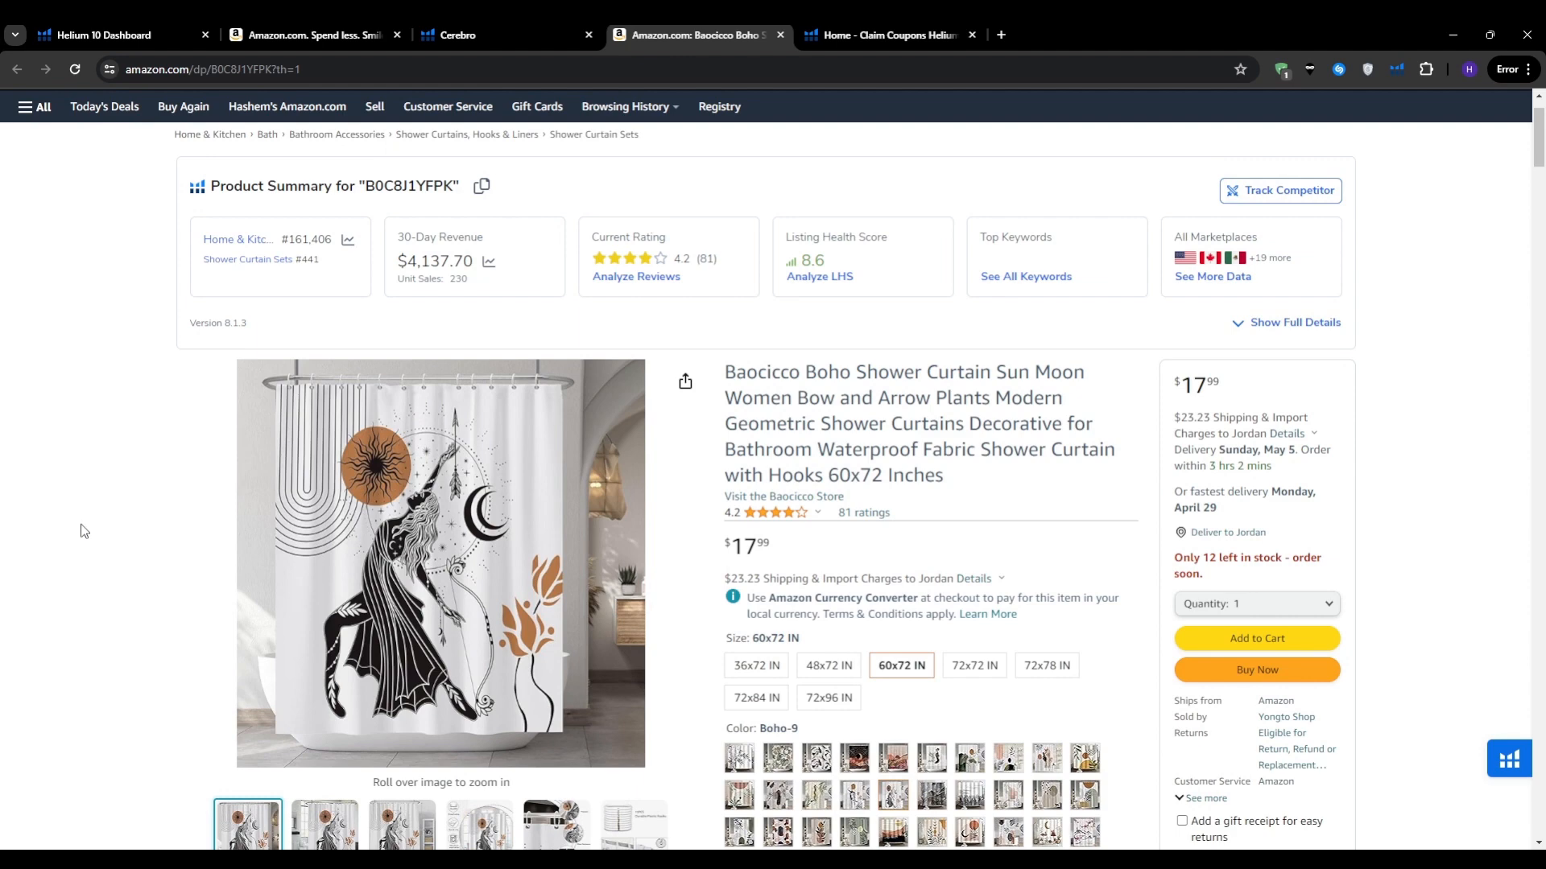
pyautogui.hotkey('ctrl', 'f')
pyautogui.write('asin')
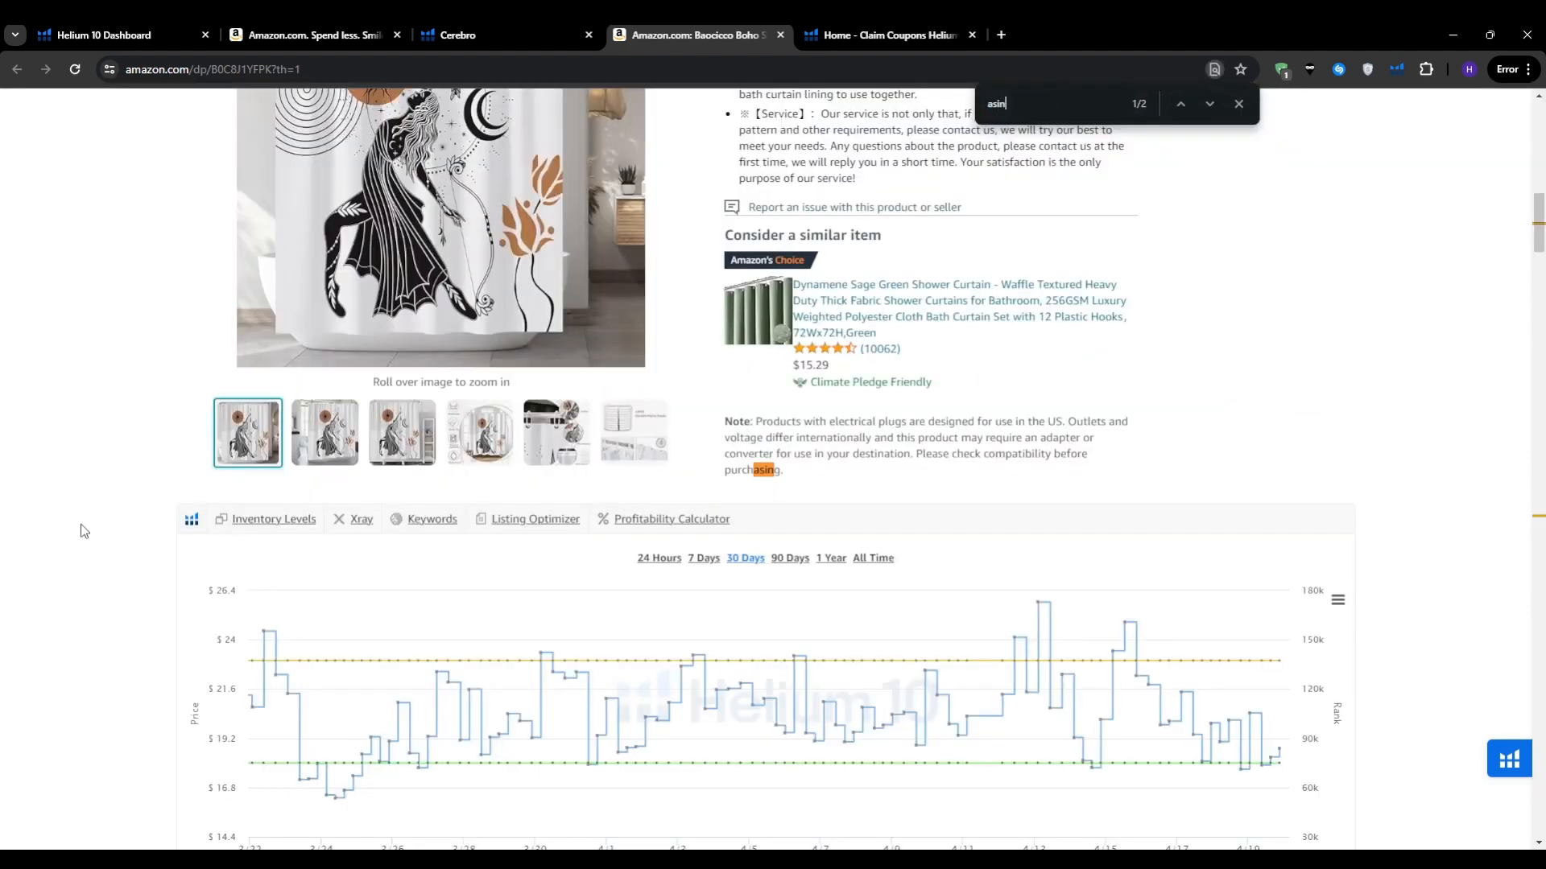
pyautogui.press('Return')
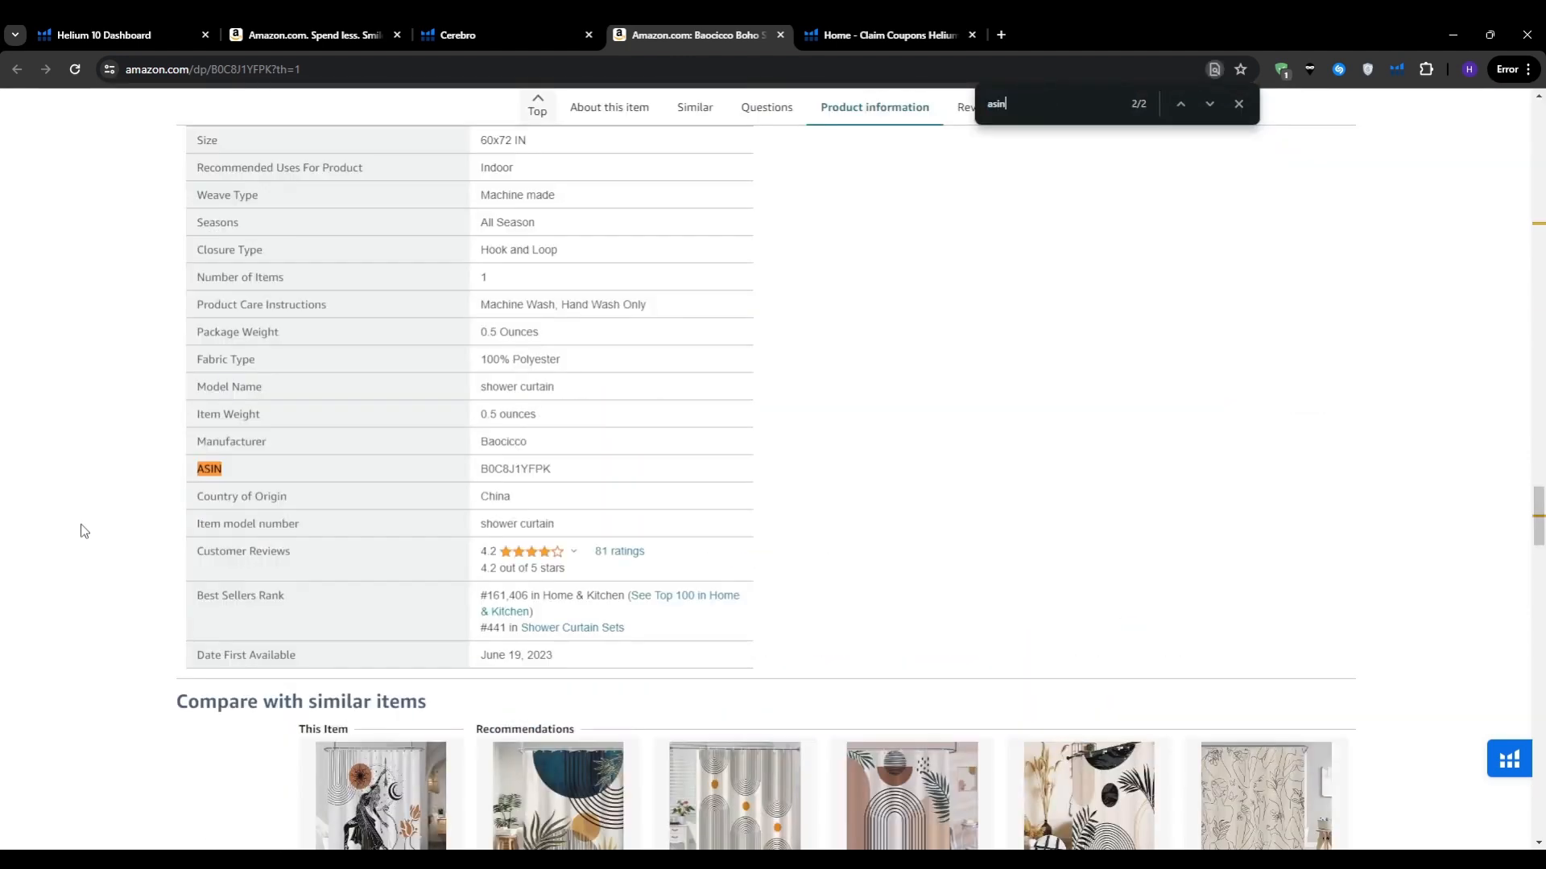
pyautogui.press('Escape')
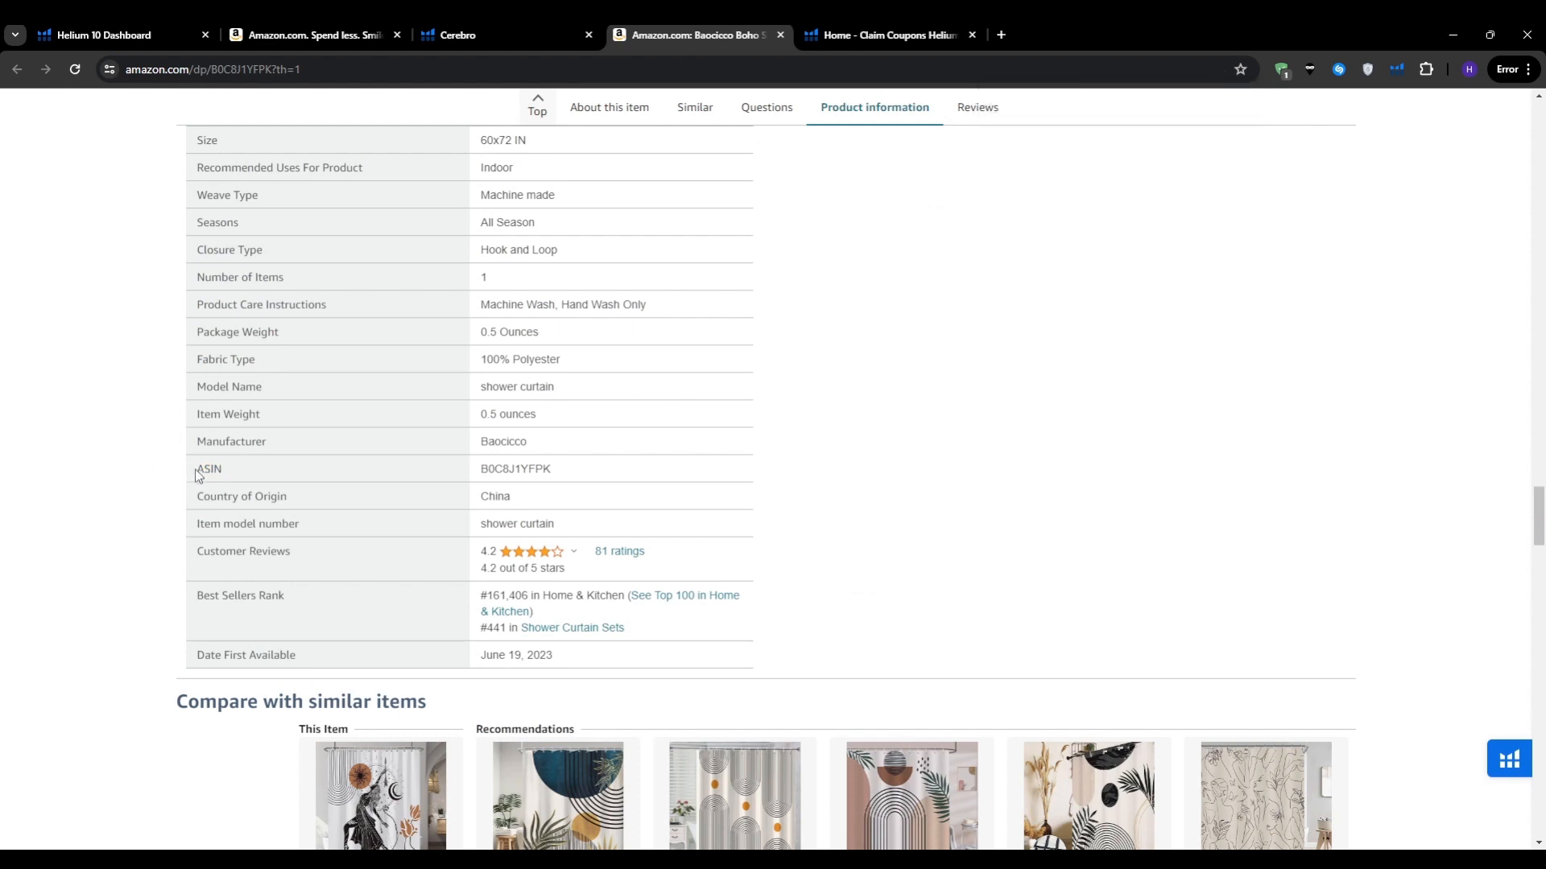
pyautogui.doubleClick(208, 469)
pyautogui.moveTo(463, 483); pyautogui.dragTo(561, 481)
pyautogui.click(785, 473)
pyautogui.doubleClick(515, 469)
pyautogui.hotkey('ctrl', 'c')
pyautogui.click(864, 466)
# Step: Highlight the product title, deselect it, and return to the Cerebro tab
pyautogui.moveTo(1537, 515); pyautogui.dragTo(1538, 157)
pyautogui.moveTo(722, 255); pyautogui.dragTo(1089, 350)
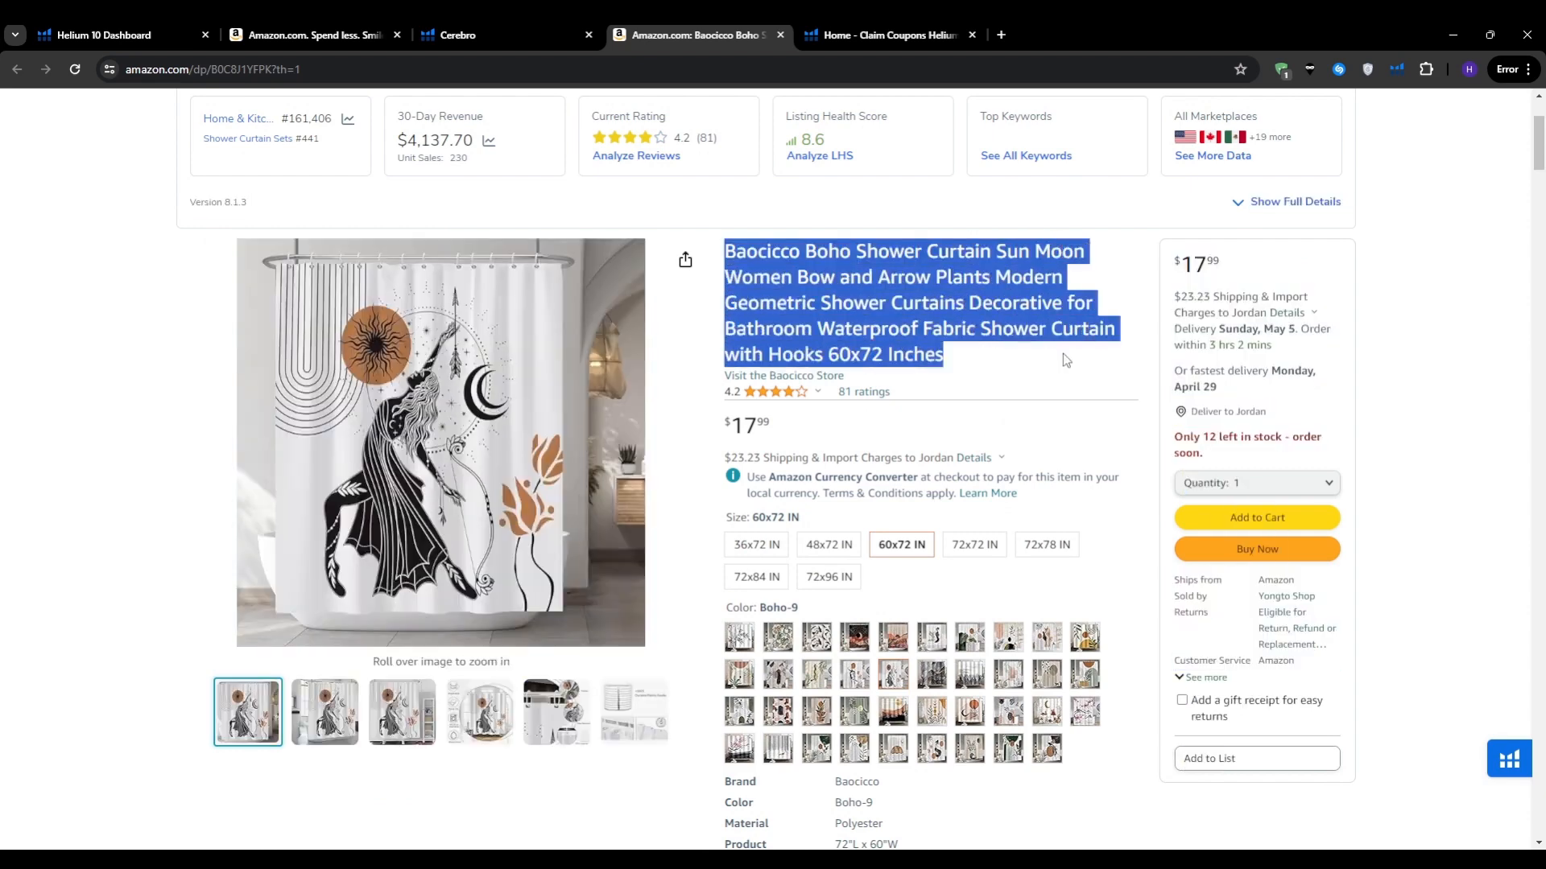
pyautogui.click(1062, 354)
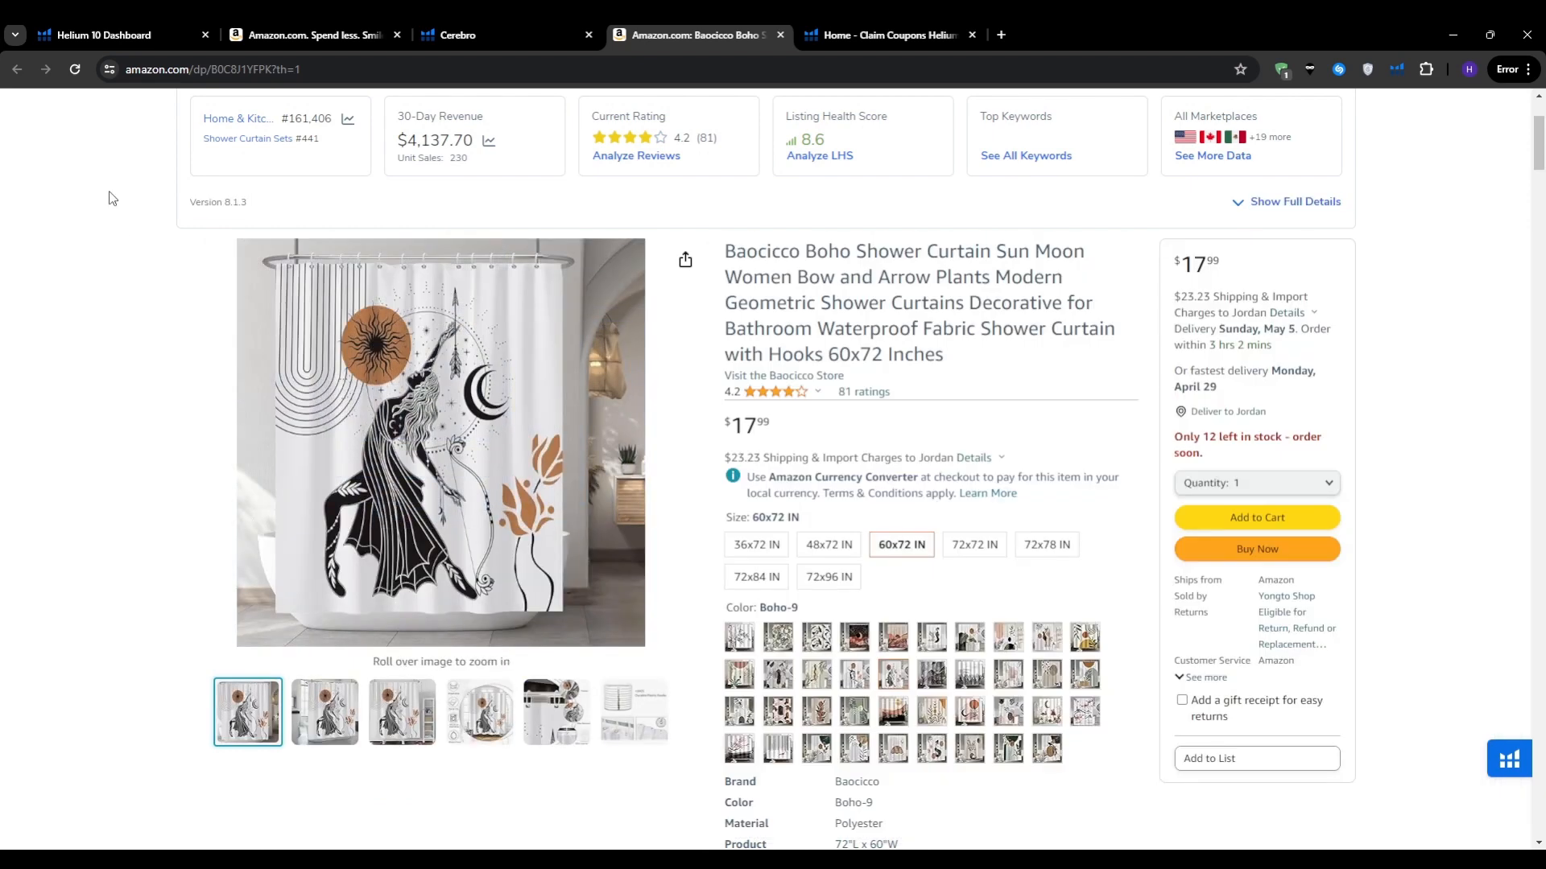
pyautogui.click(455, 34)
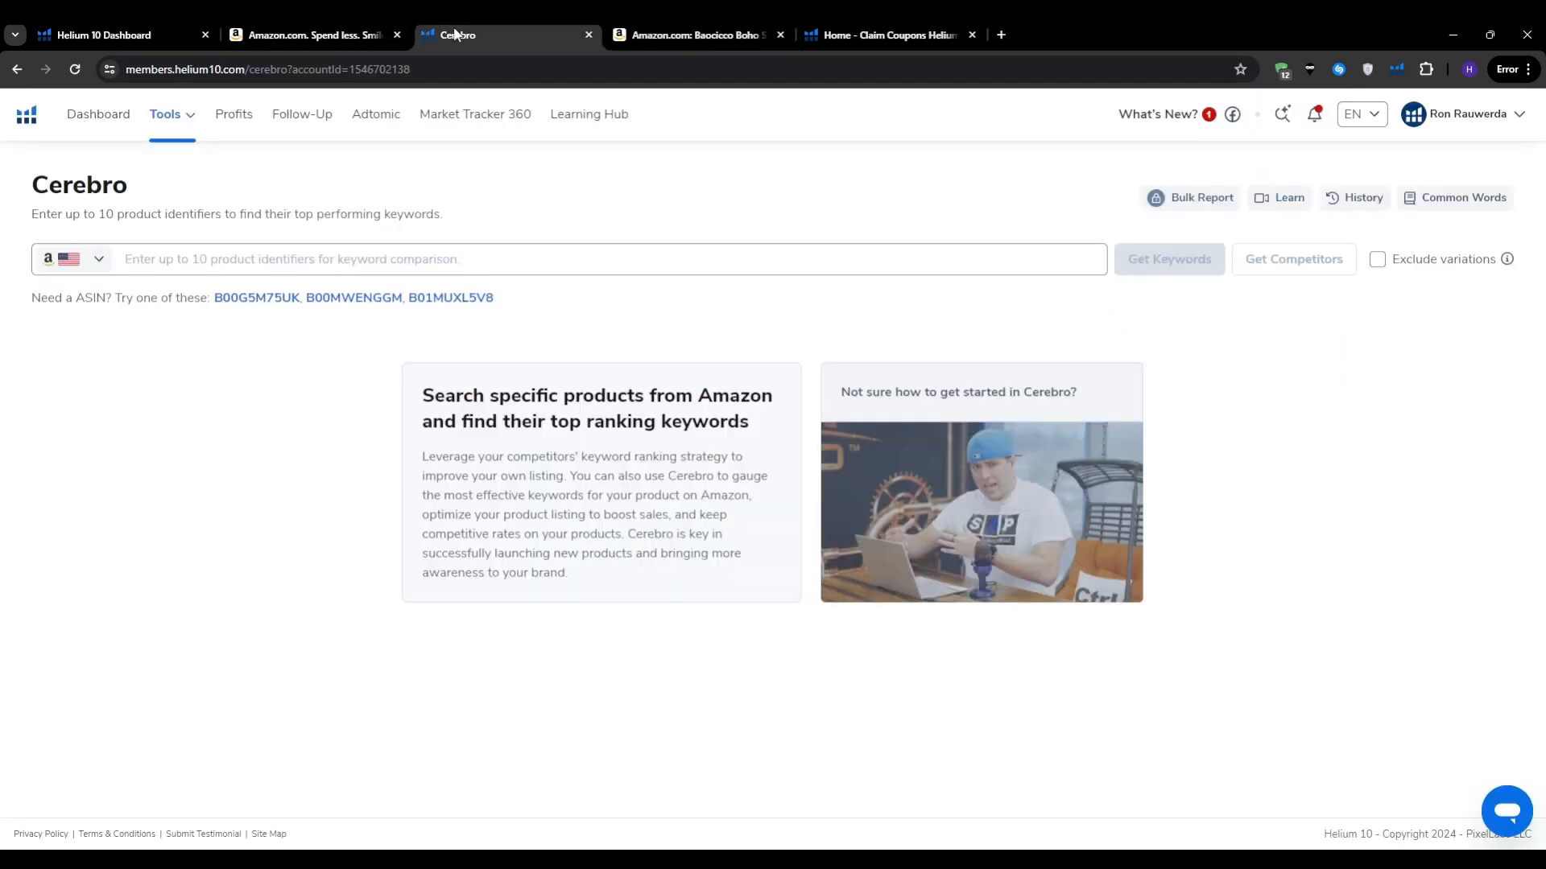
# Step: Paste ASIN B0C8J1YFPK into Cerebro and fetch its 1,819 keywords
pyautogui.click(299, 255)
pyautogui.hotkey('ctrl', 'v')
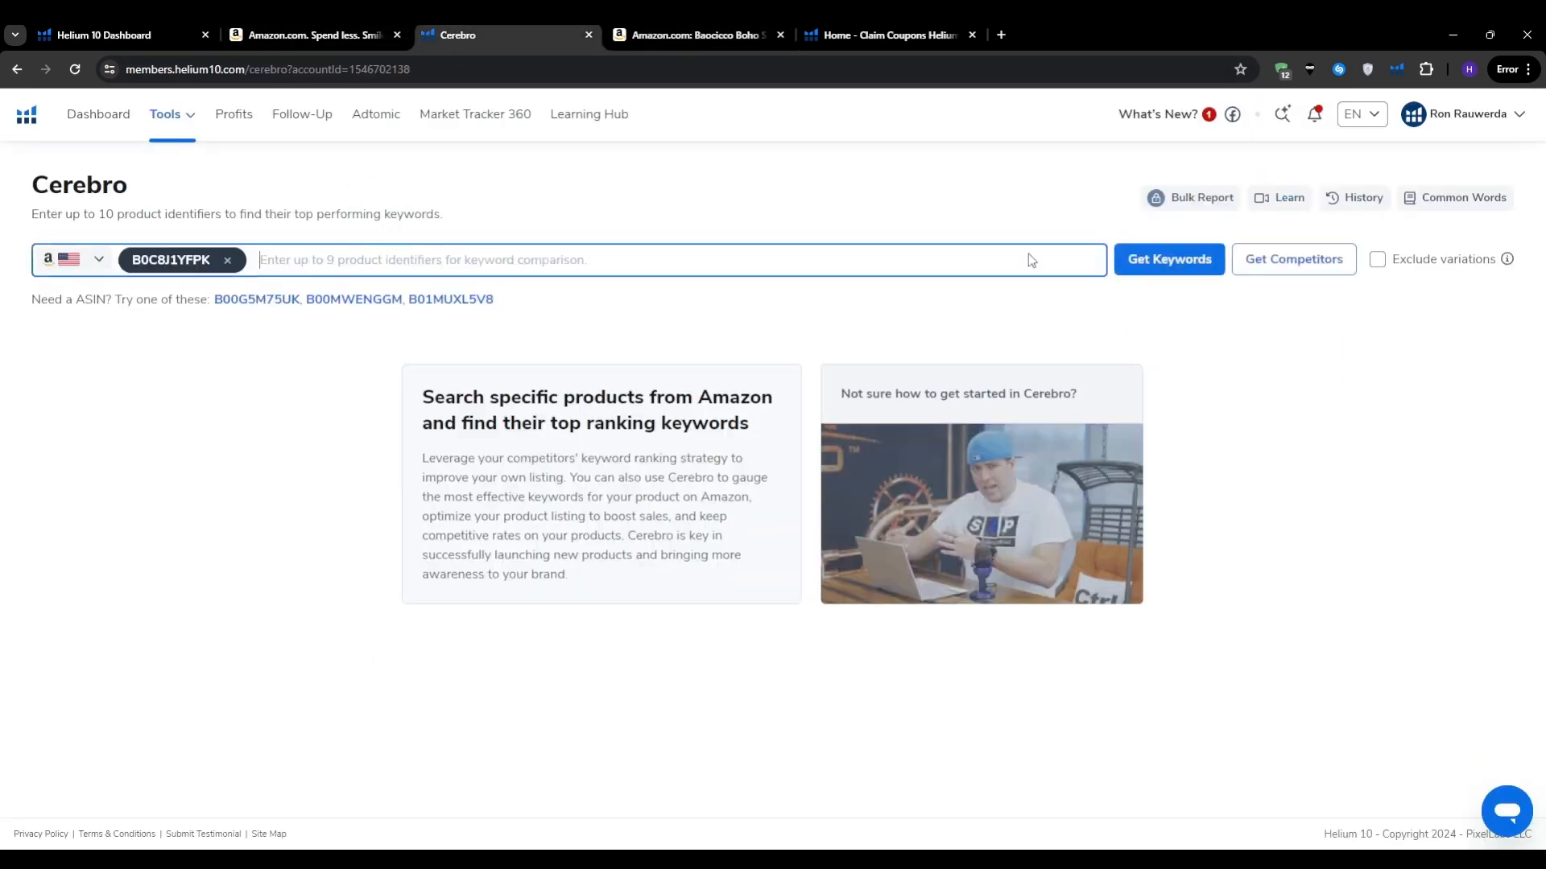
pyautogui.click(1160, 267)
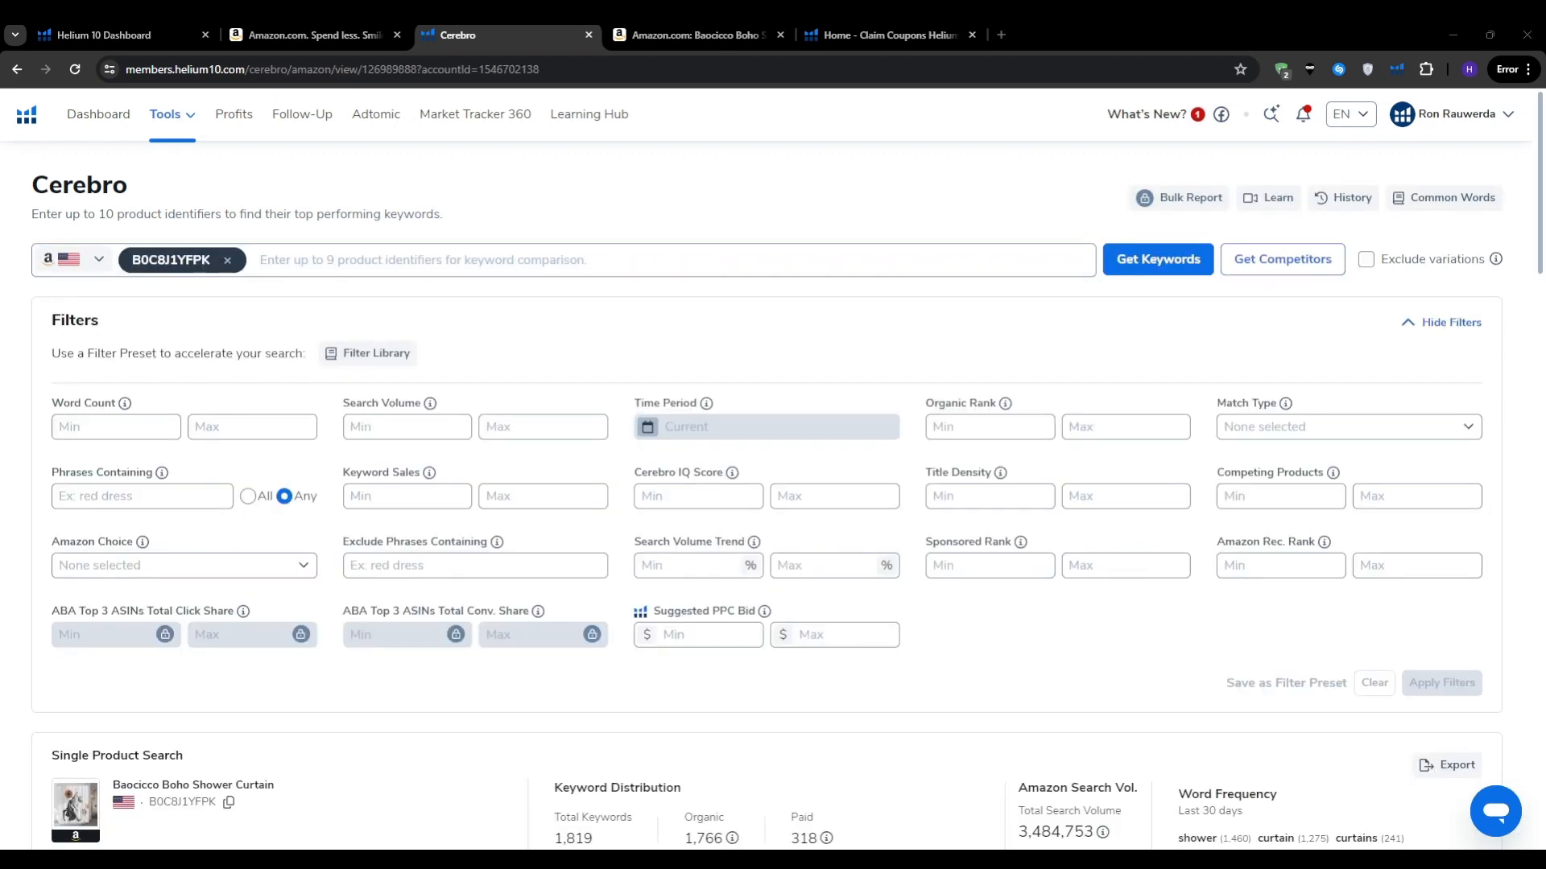
# Step: Highlight the 1,819 keyword count, then sort the table by Search Volume, highest first
pyautogui.scroll(-6, 3, 572)
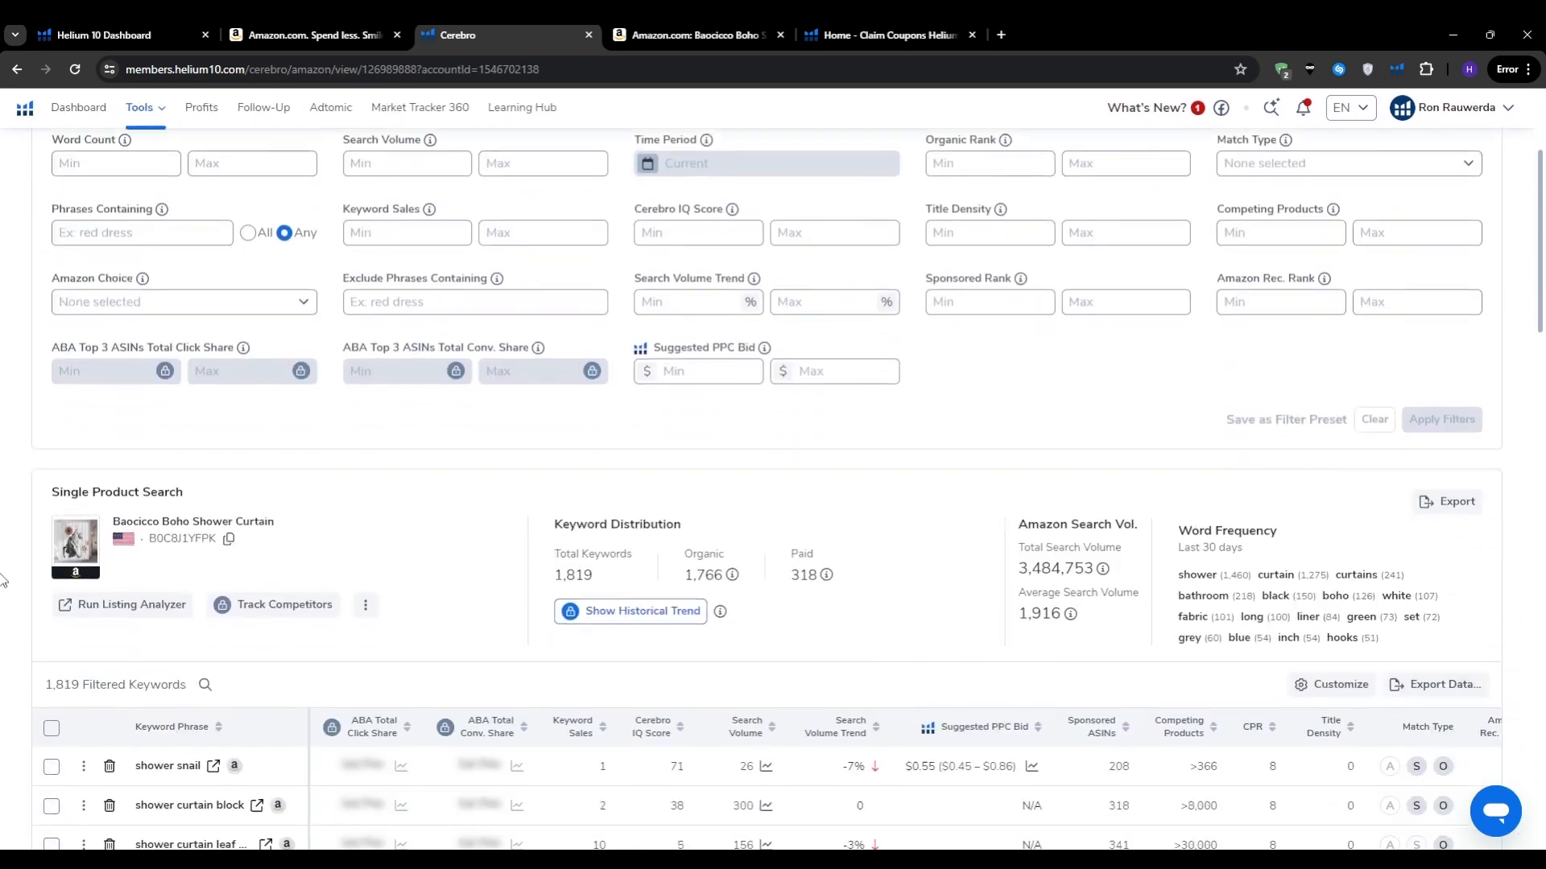
pyautogui.doubleClick(566, 343)
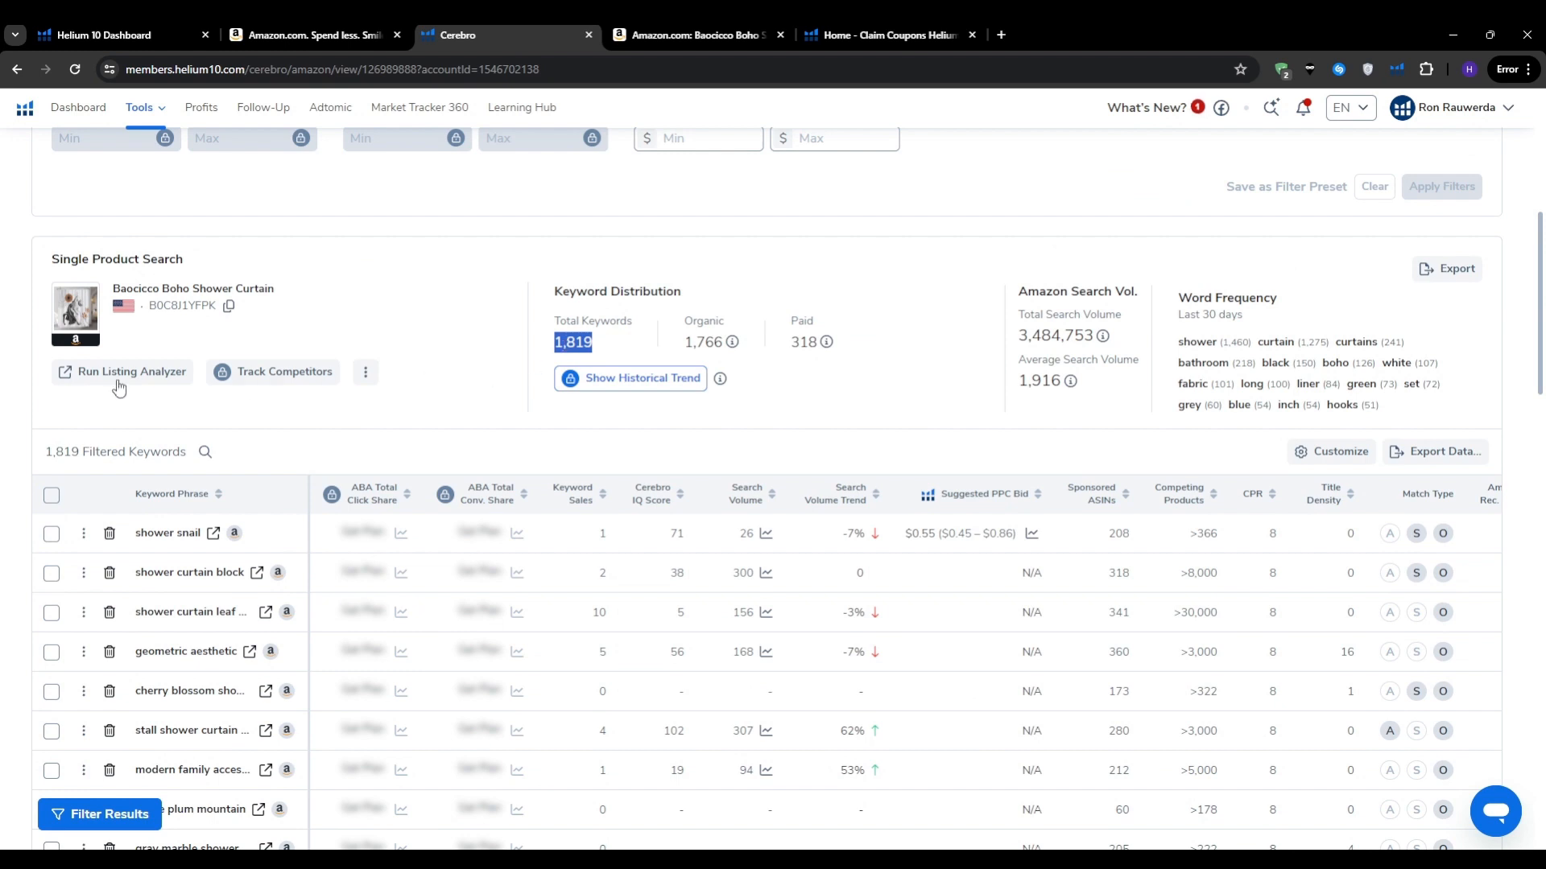
pyautogui.click(2, 392)
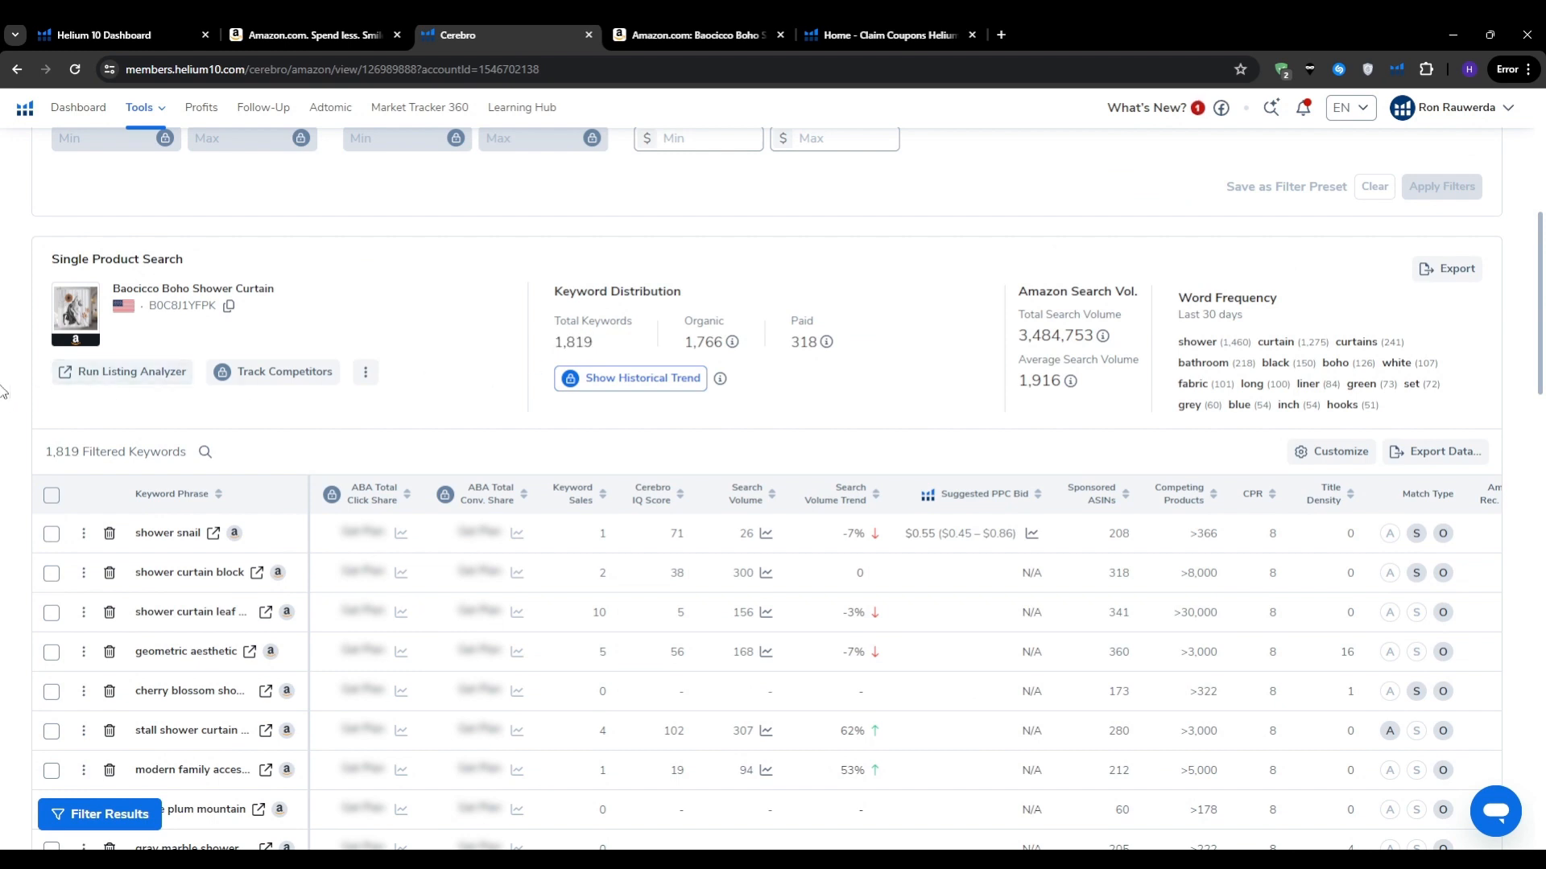
pyautogui.scroll(-2, 2, 392)
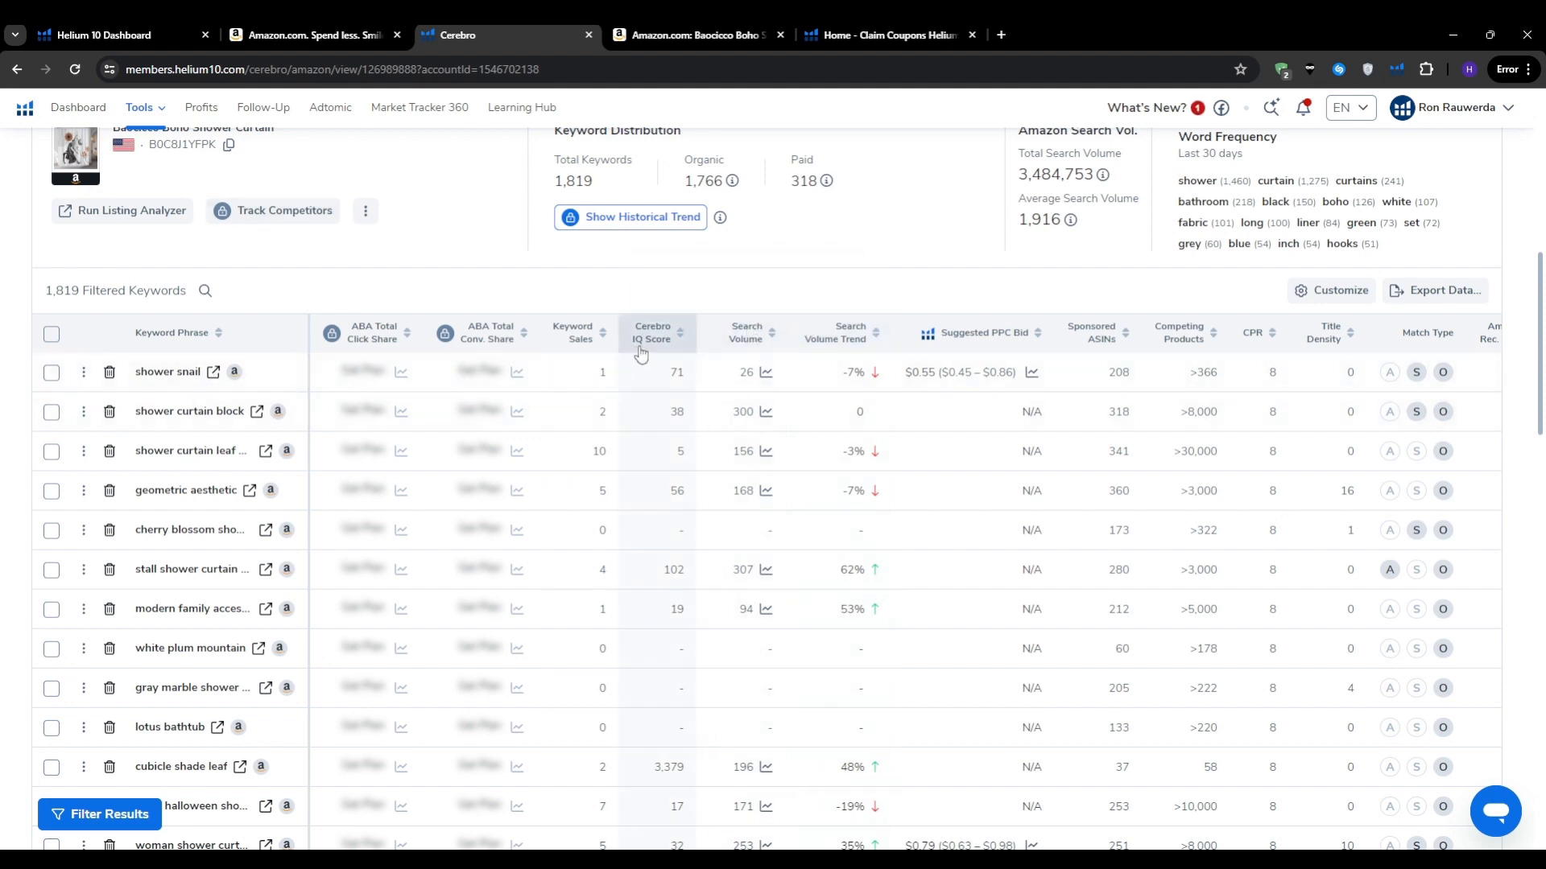
pyautogui.scroll(-3, 2, 446)
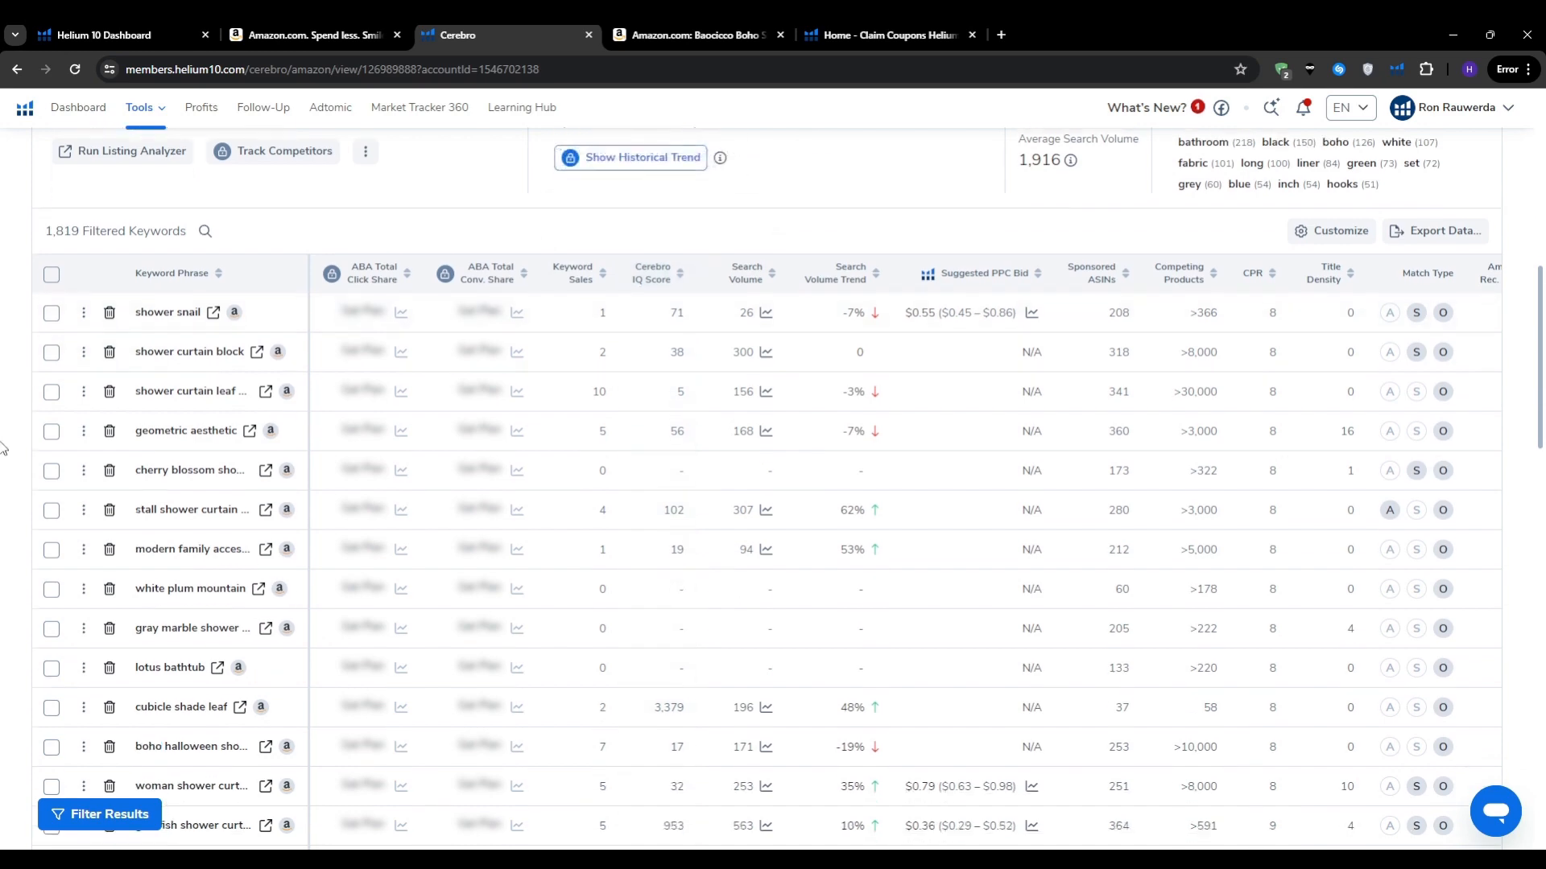
pyautogui.scroll(-3, 3, 446)
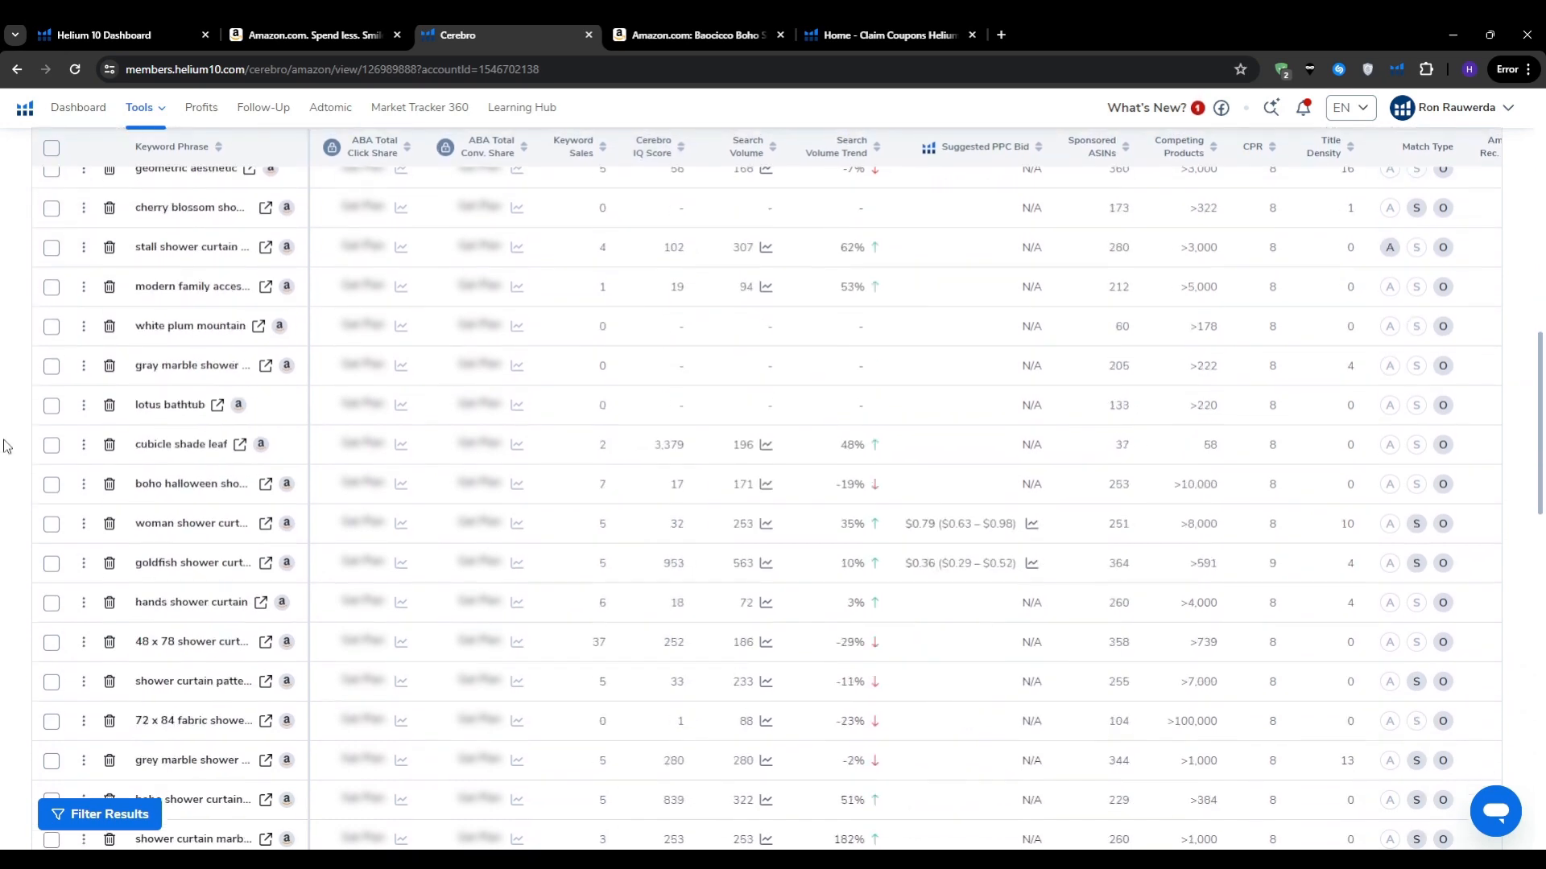
pyautogui.scroll(5, 6, 447)
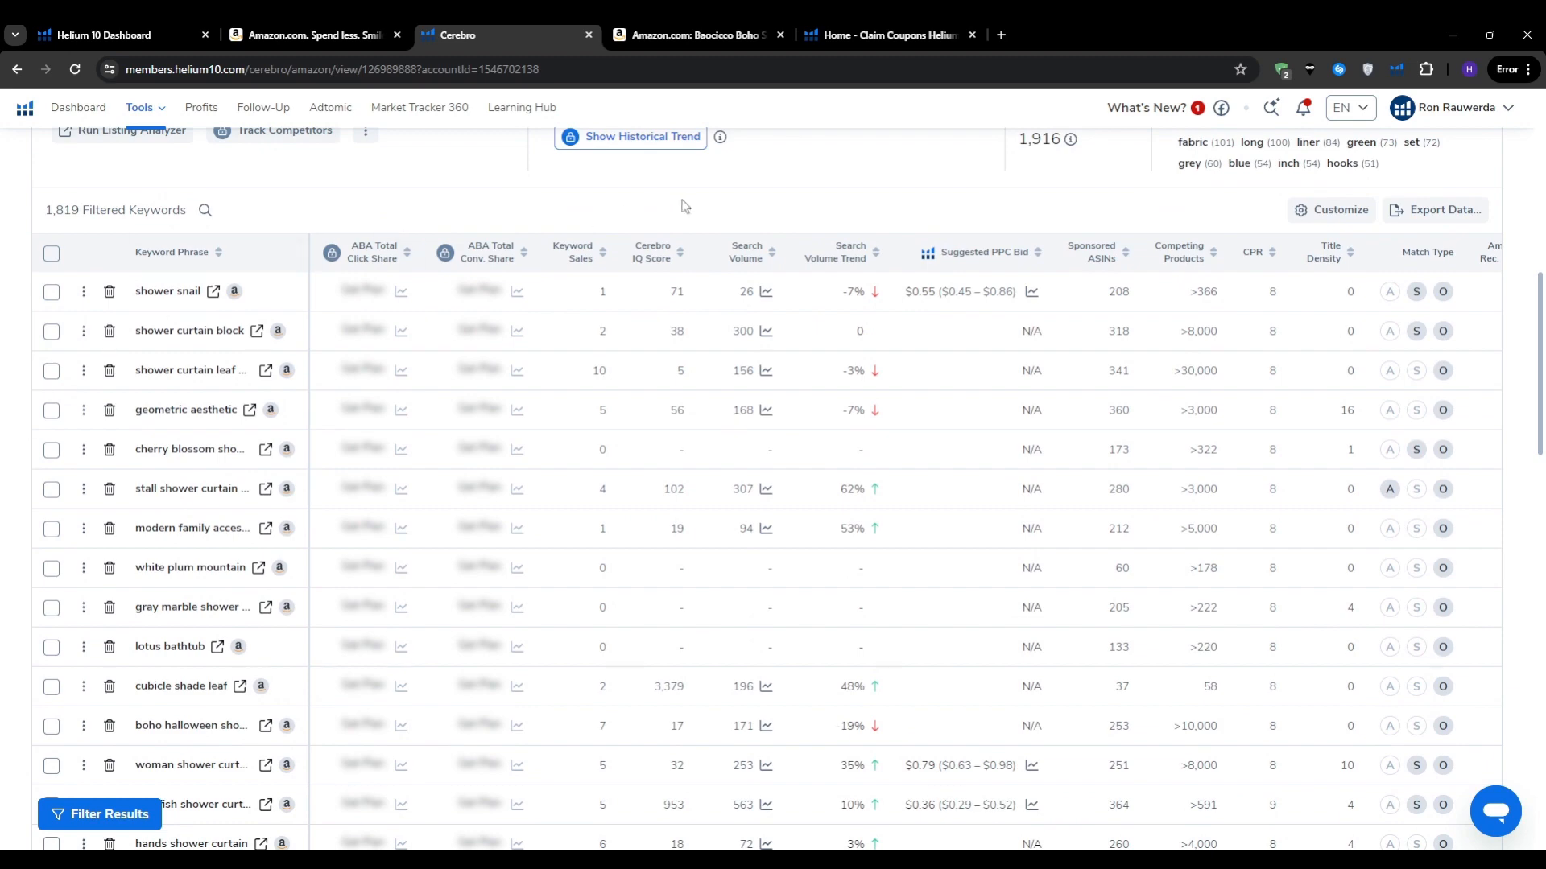
pyautogui.click(745, 247)
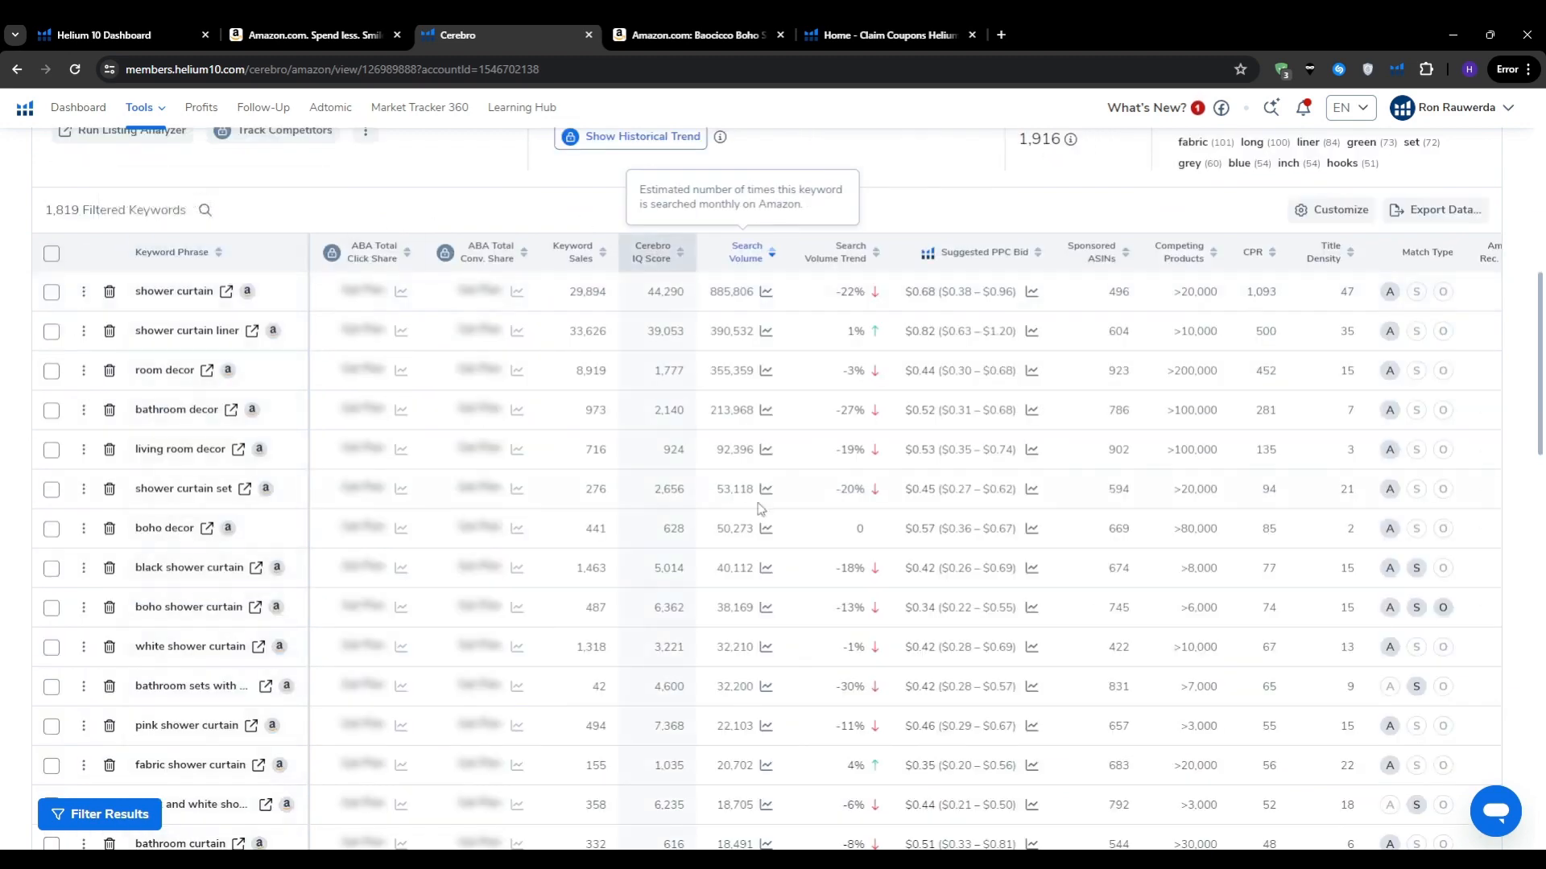
pyautogui.moveTo(160, 291)
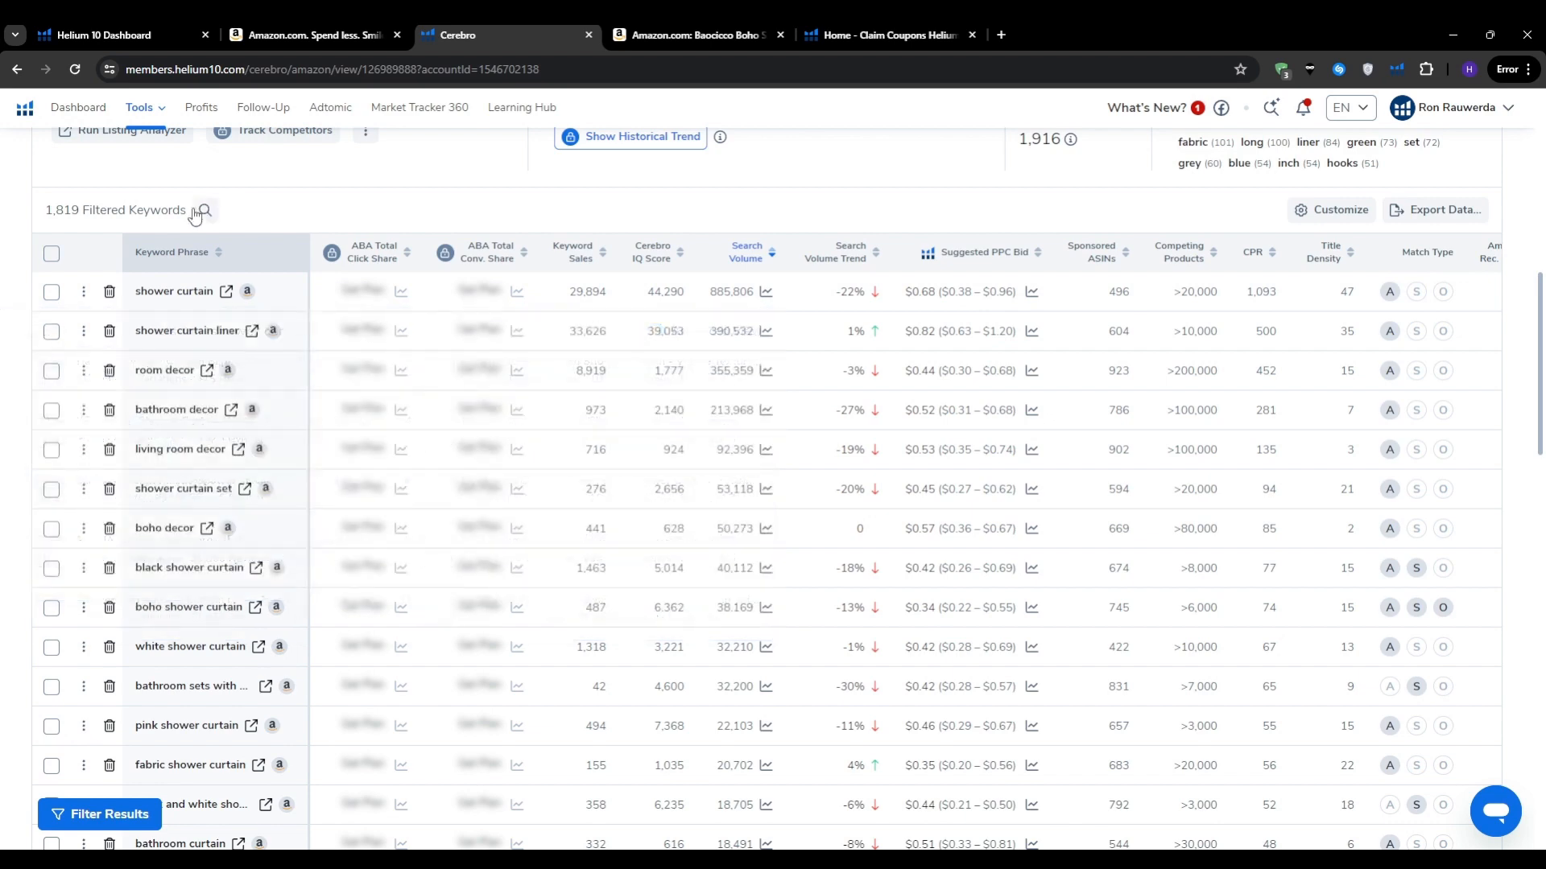
pyautogui.scroll(-5, 4, 352)
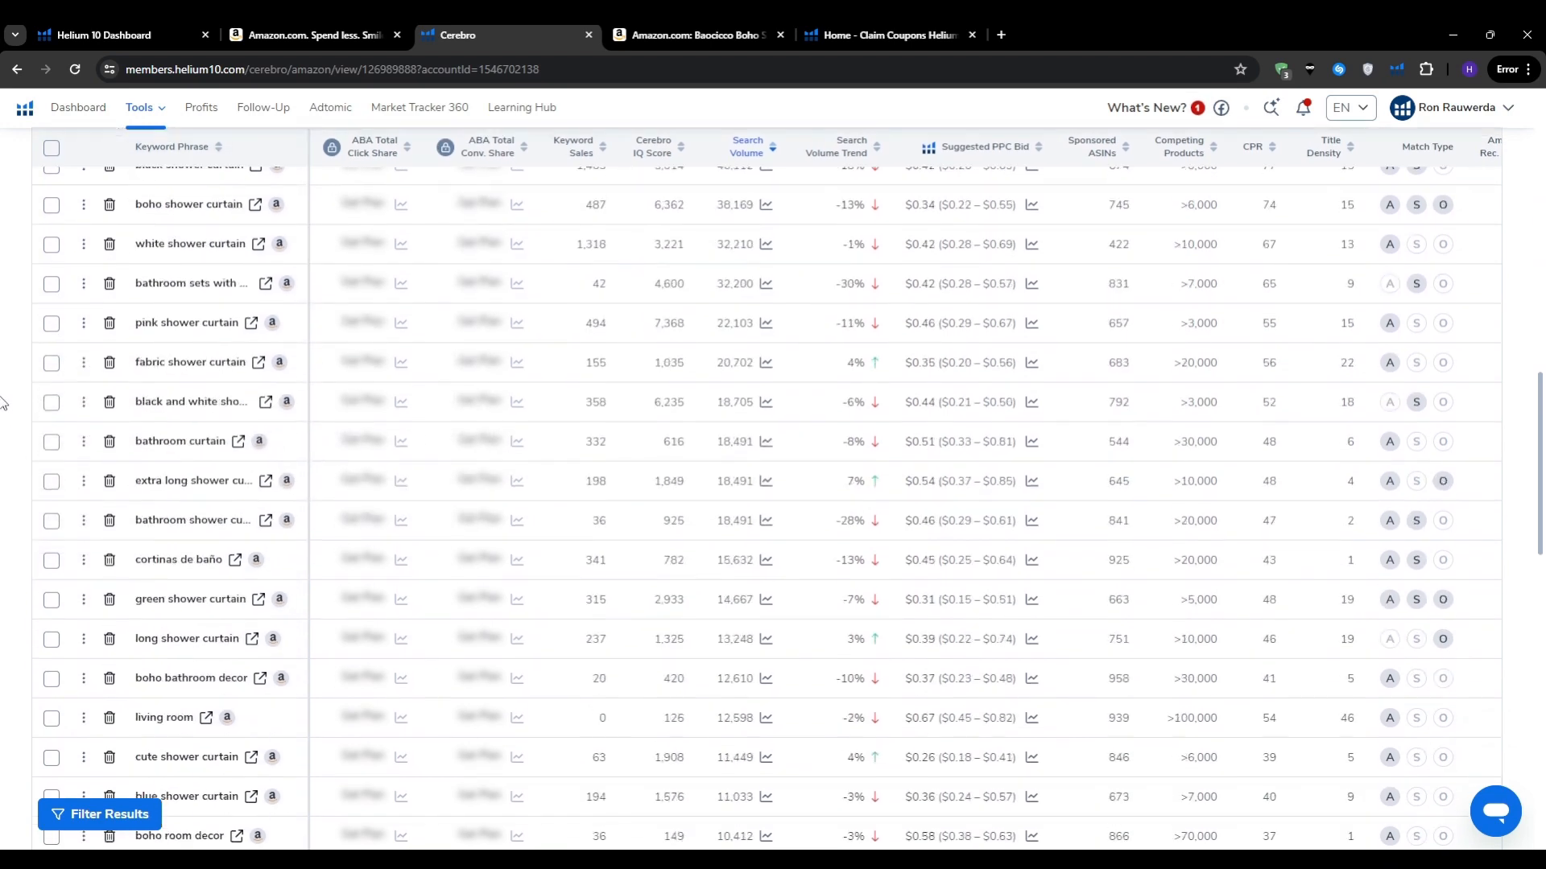
pyautogui.scroll(5, 4, 403)
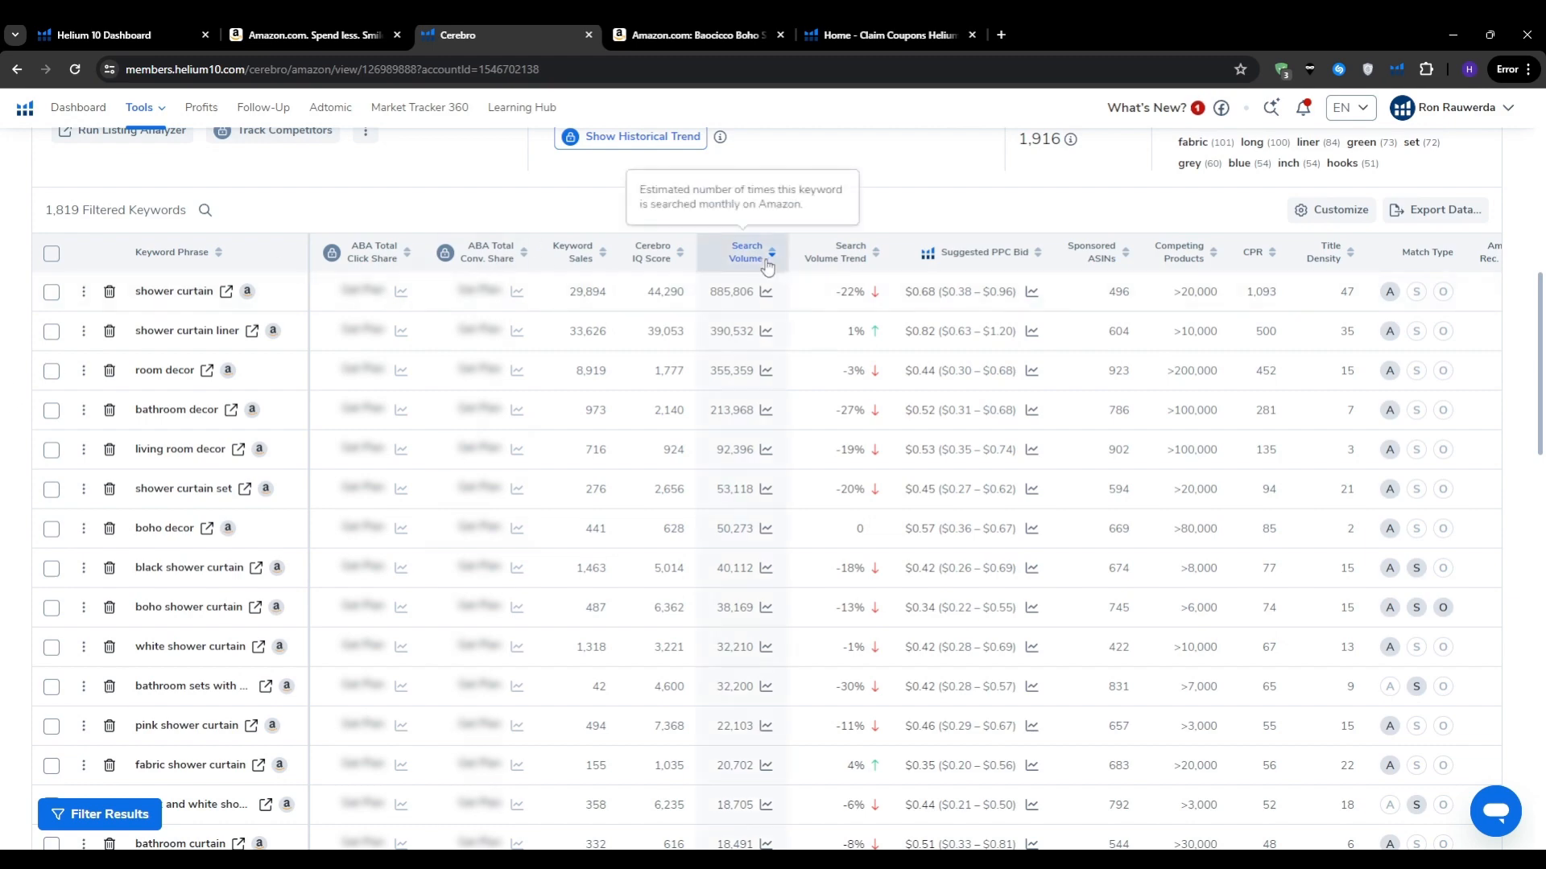
pyautogui.scroll(-1, 3, 435)
pyautogui.scroll(-15, 3, 434)
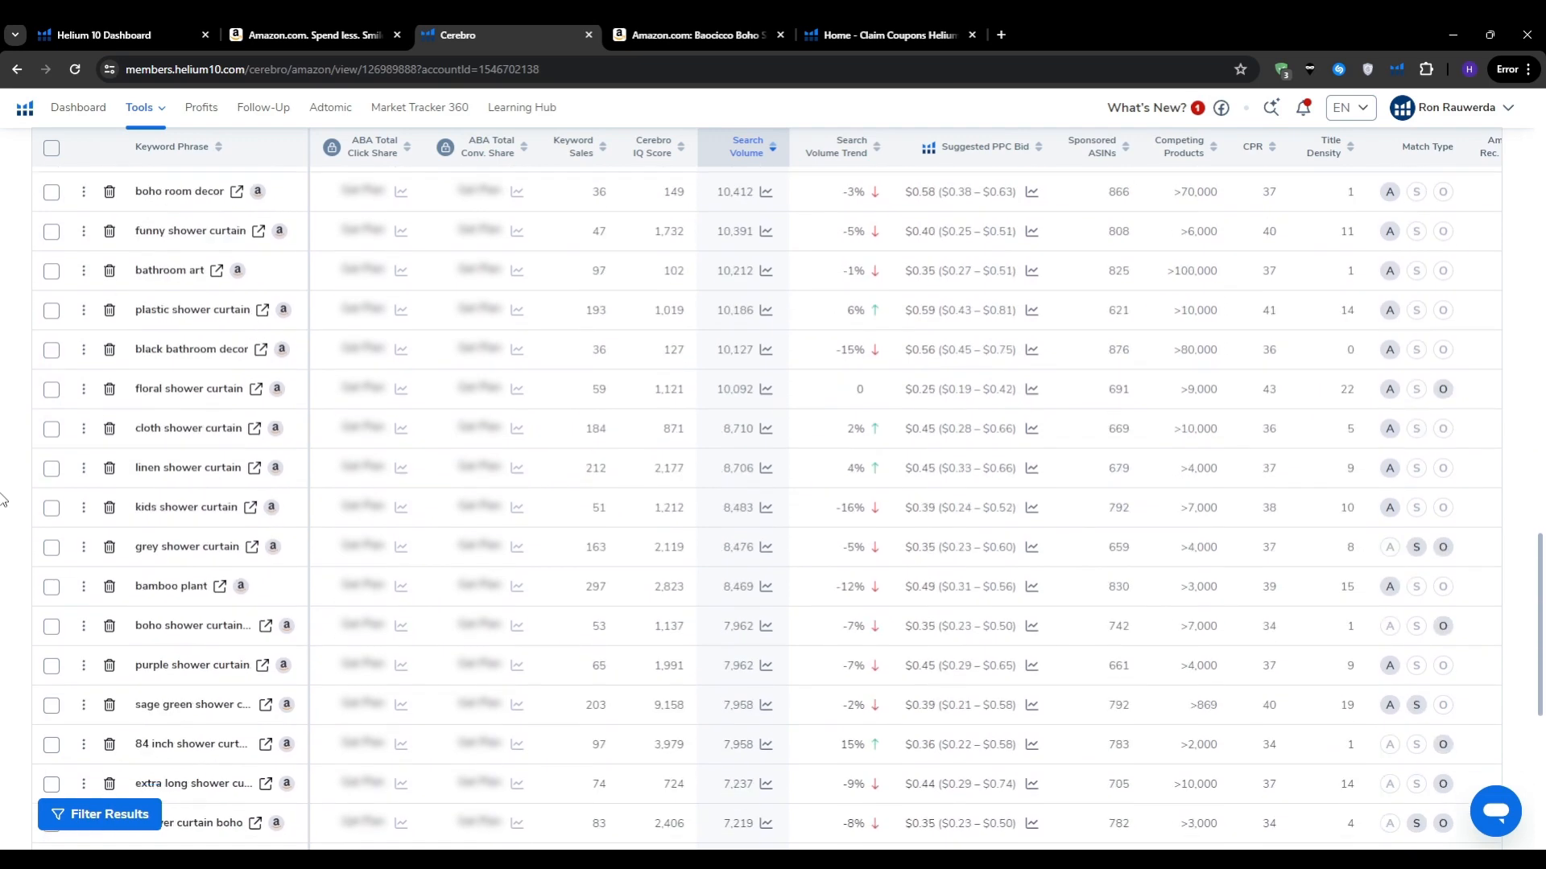
pyautogui.moveTo(200, 547)
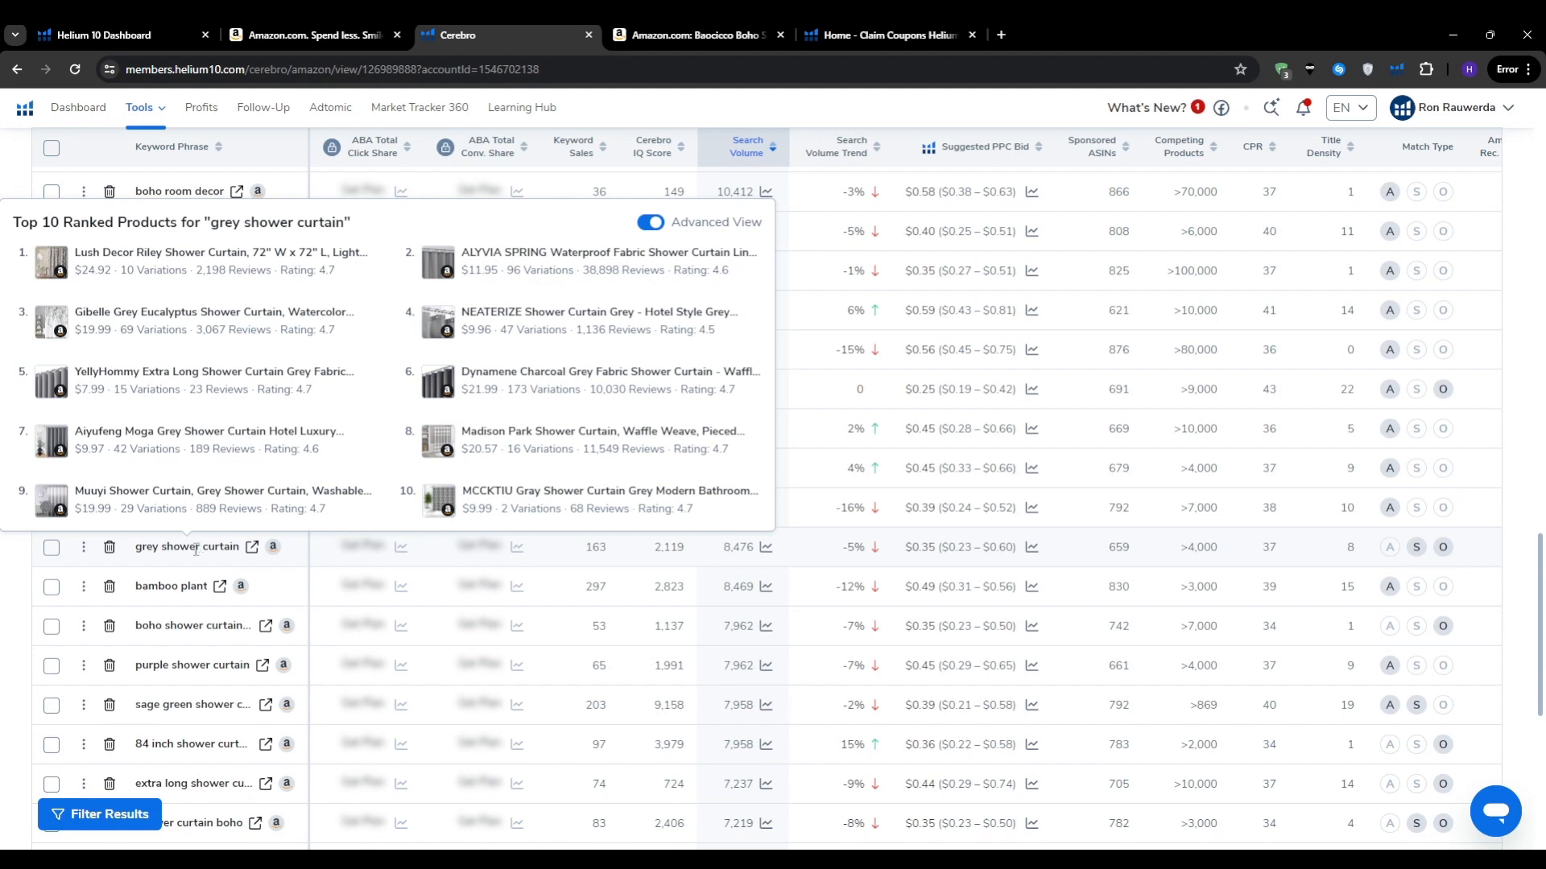
pyautogui.scroll(-7, 2, 567)
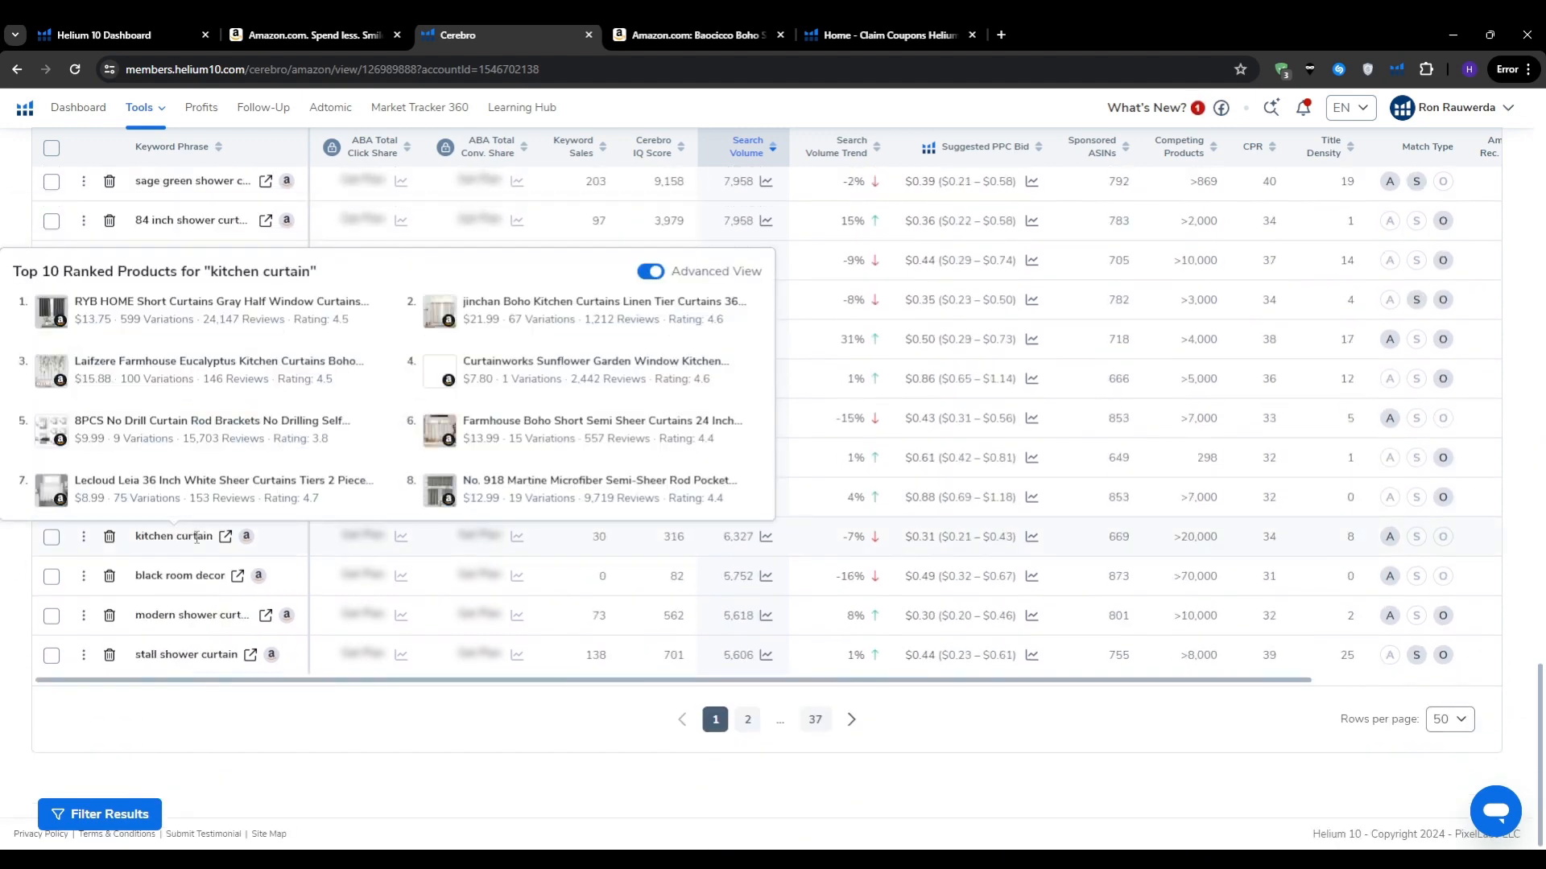
pyautogui.moveTo(14, 271); pyautogui.dragTo(220, 281)
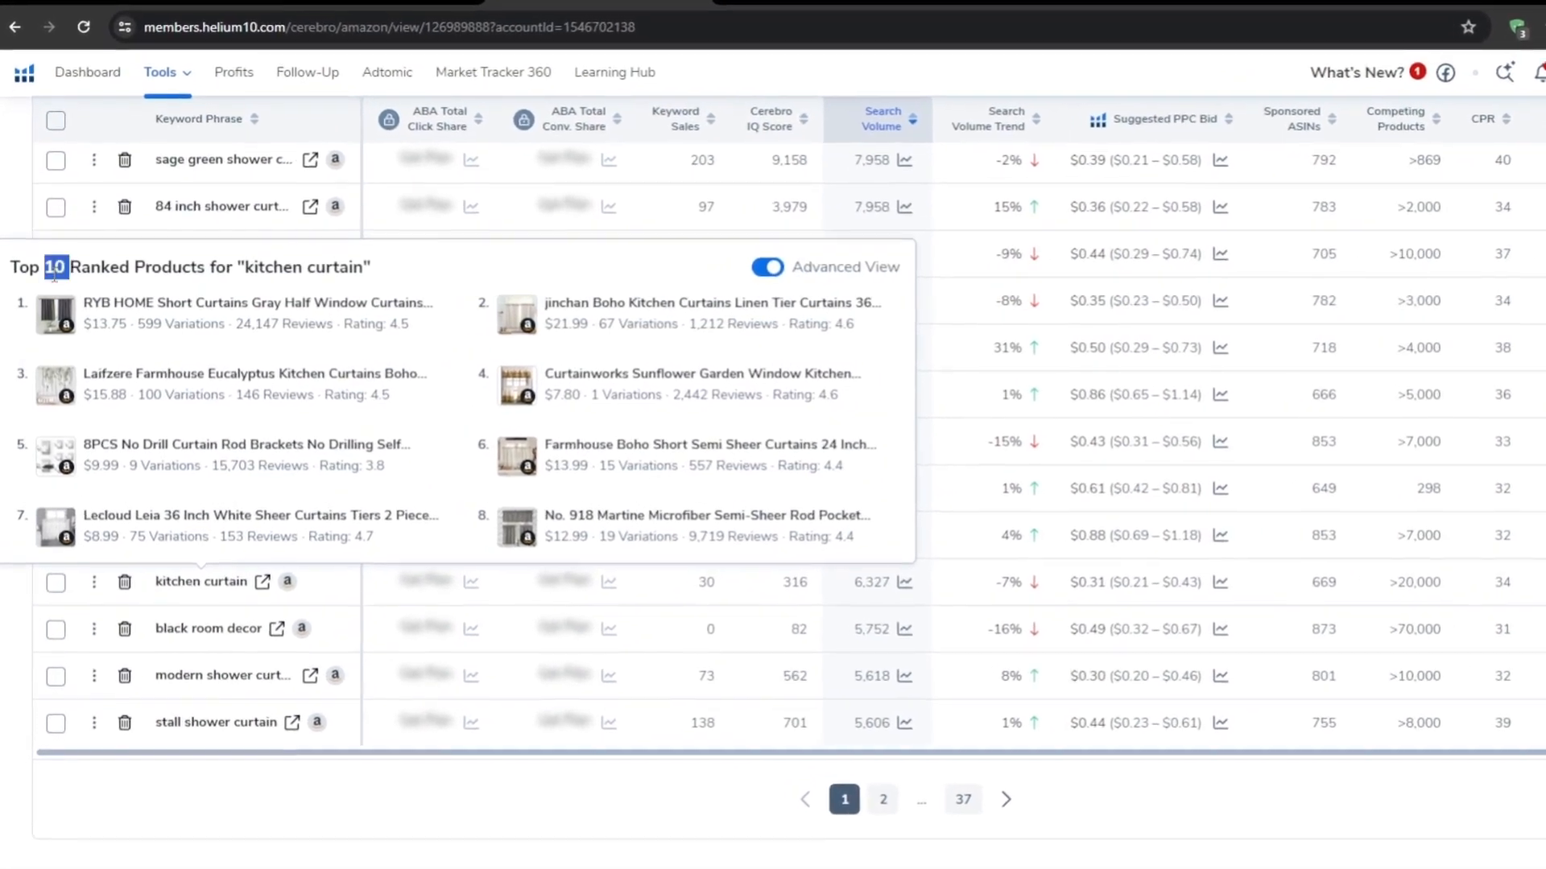
pyautogui.click(317, 264)
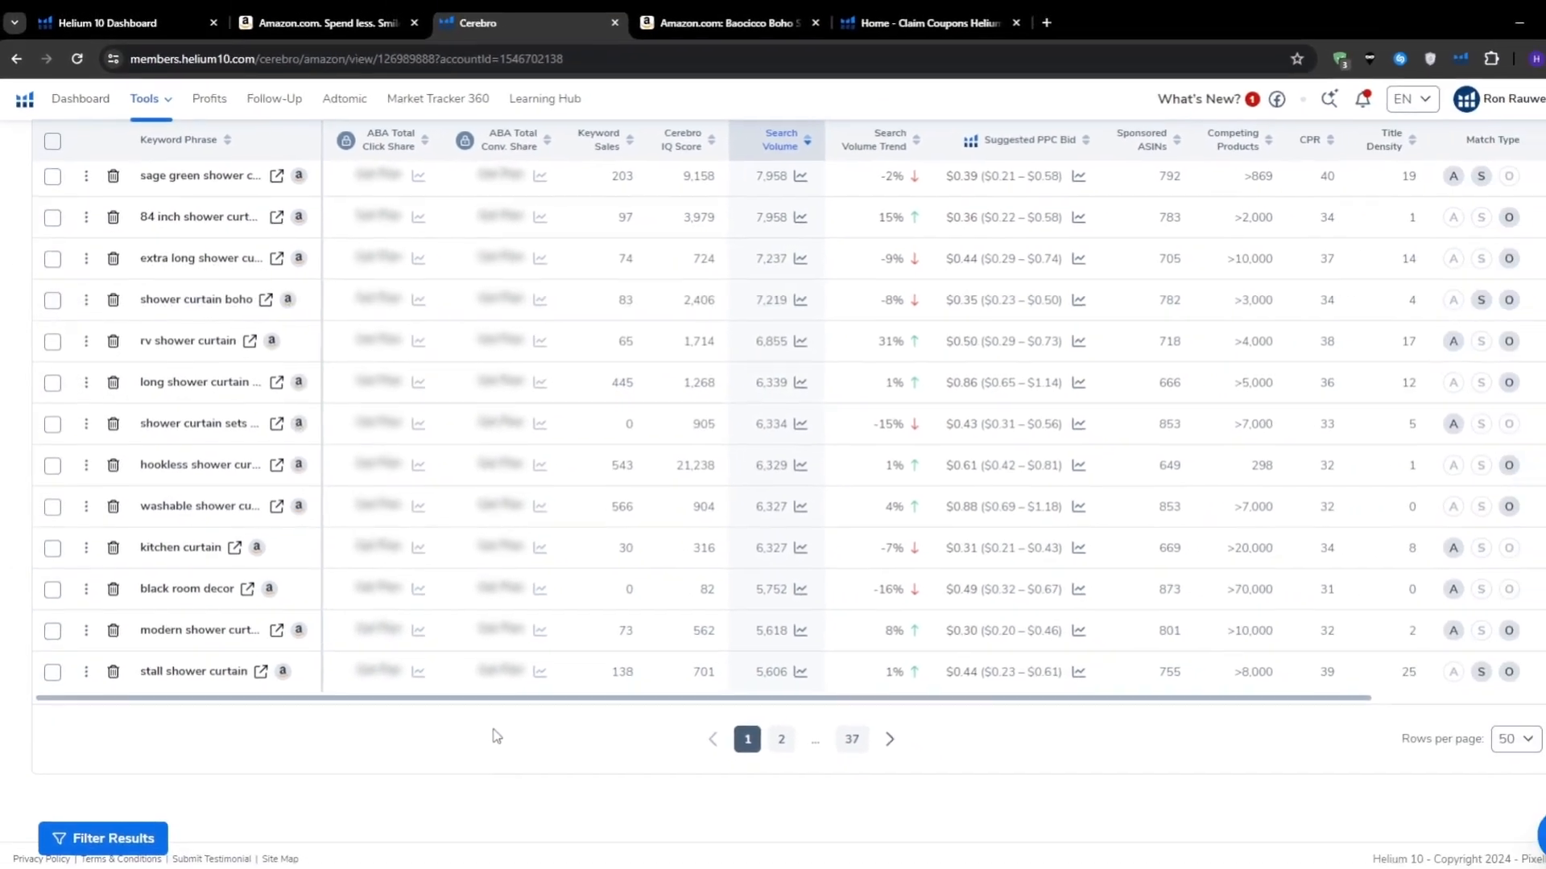
pyautogui.moveTo(459, 686); pyautogui.dragTo(596, 690)
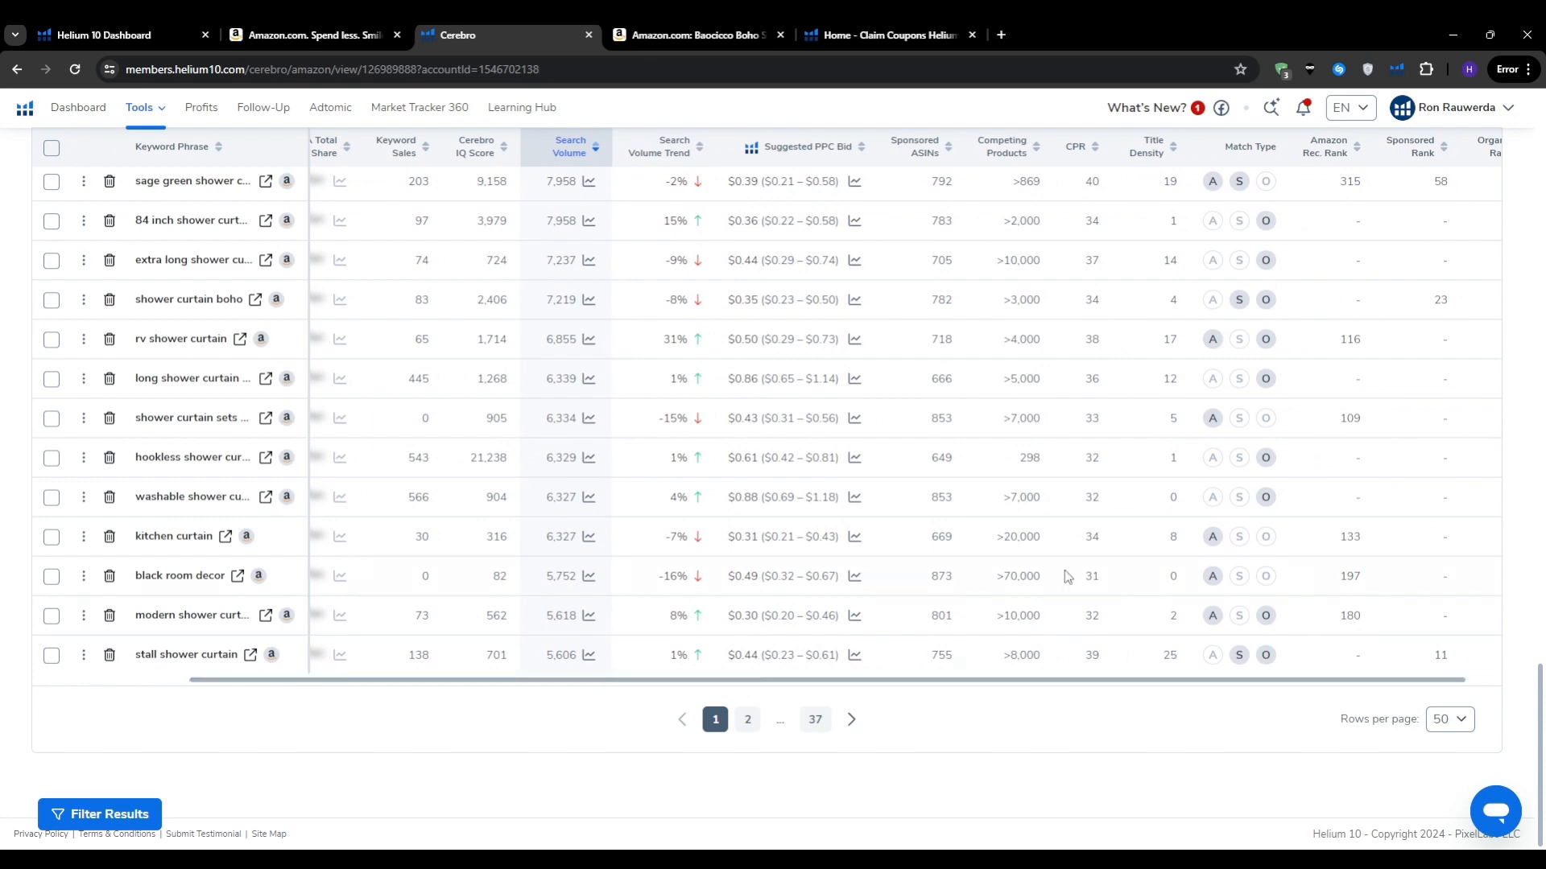
pyautogui.moveTo(1542, 676); pyautogui.dragTo(1542, 326)
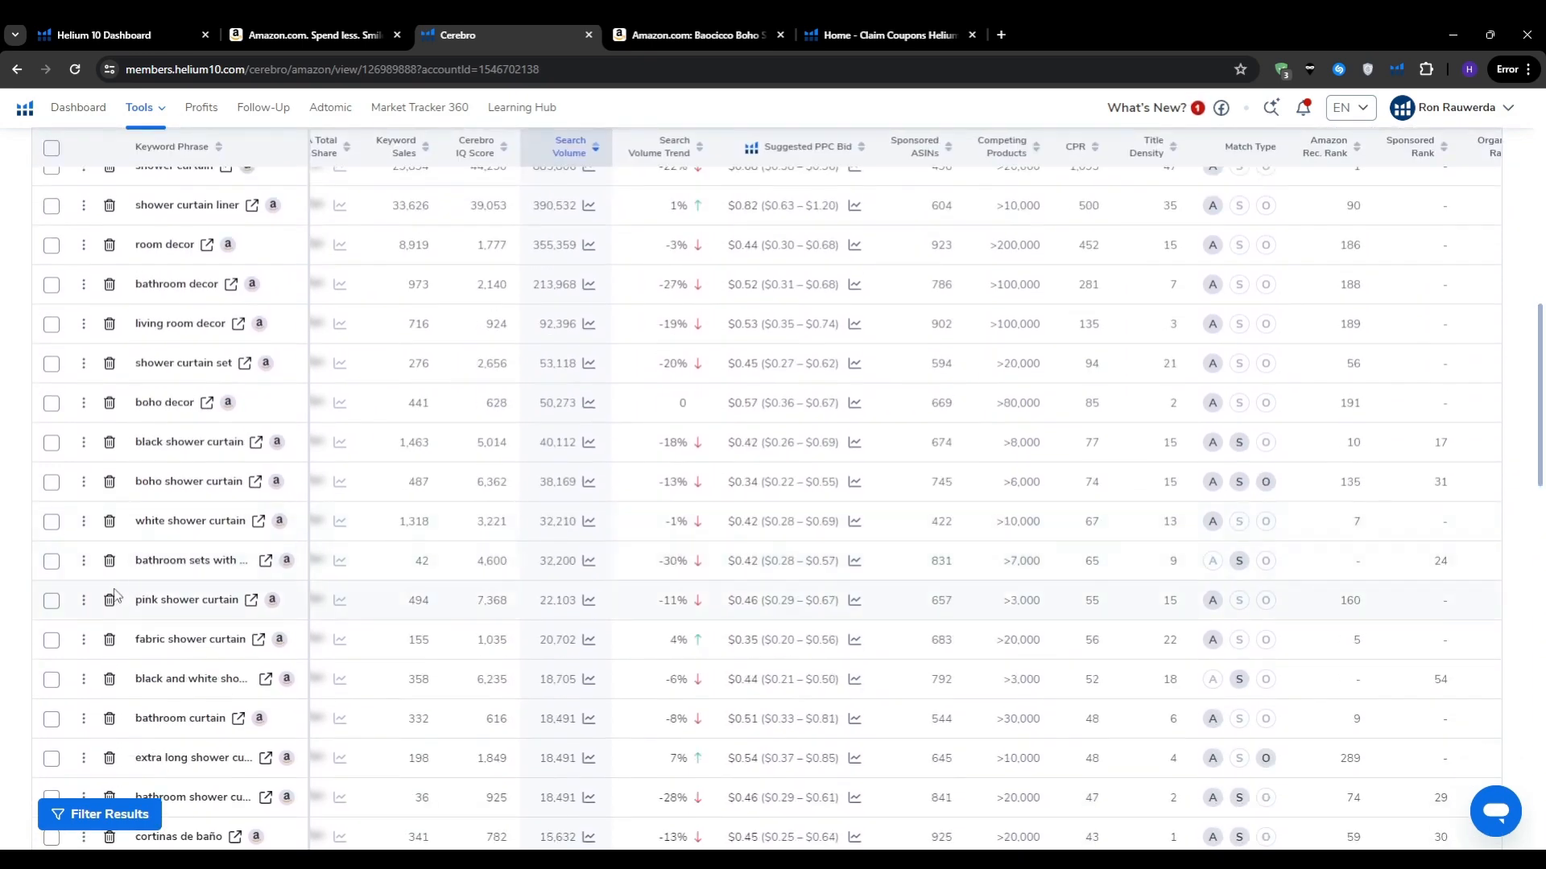
# Step: Save a keyword to Product Launchpad as a new product idea named 'Shower Curtain'
pyautogui.click(84, 640)
pyautogui.click(133, 691)
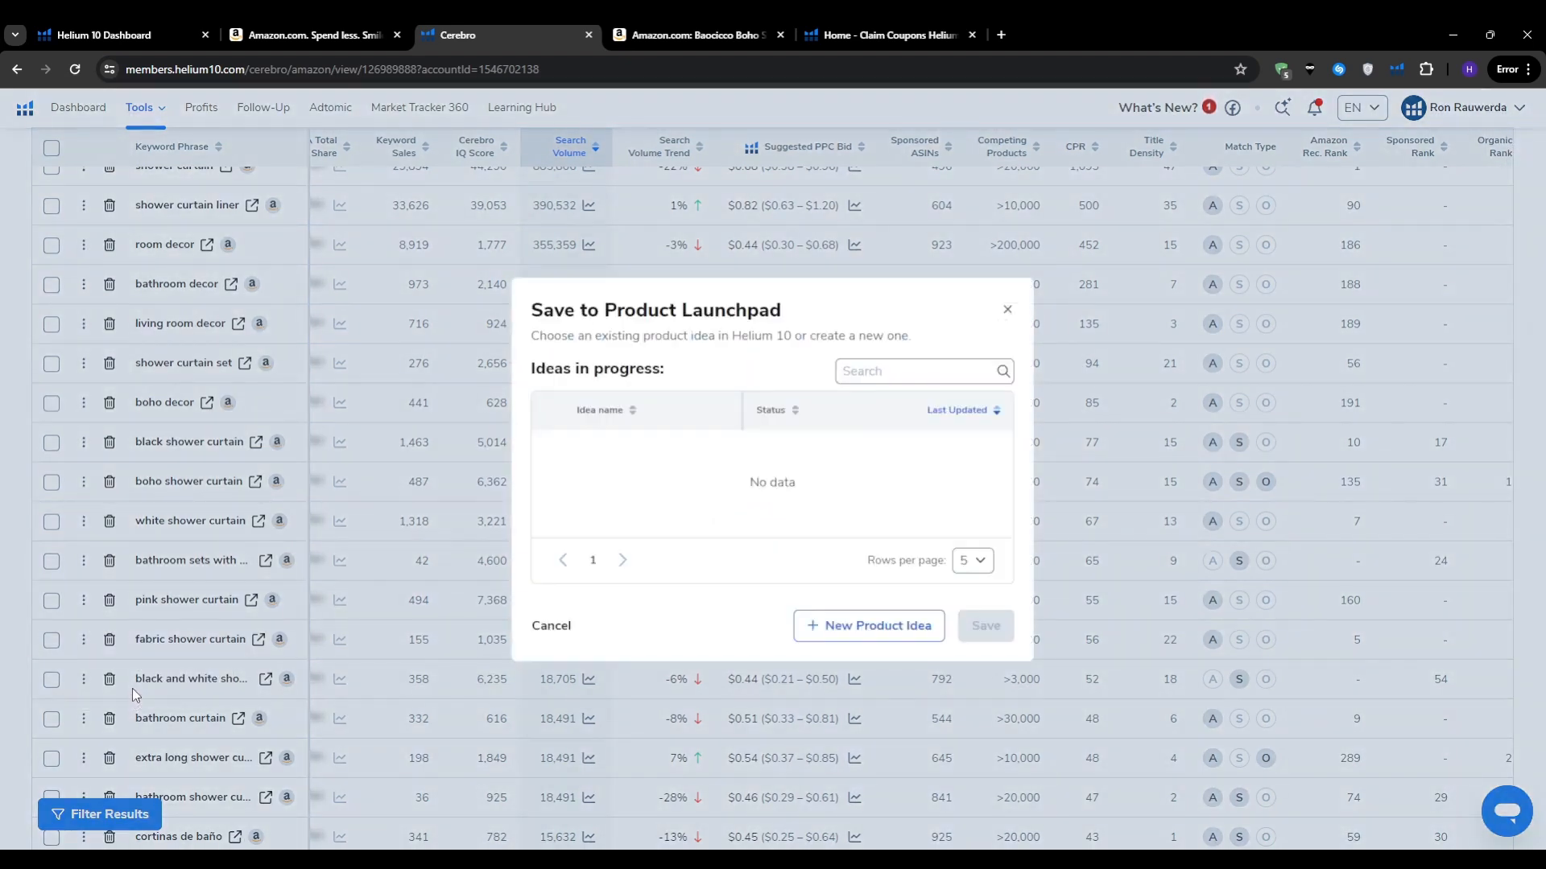
pyautogui.click(848, 618)
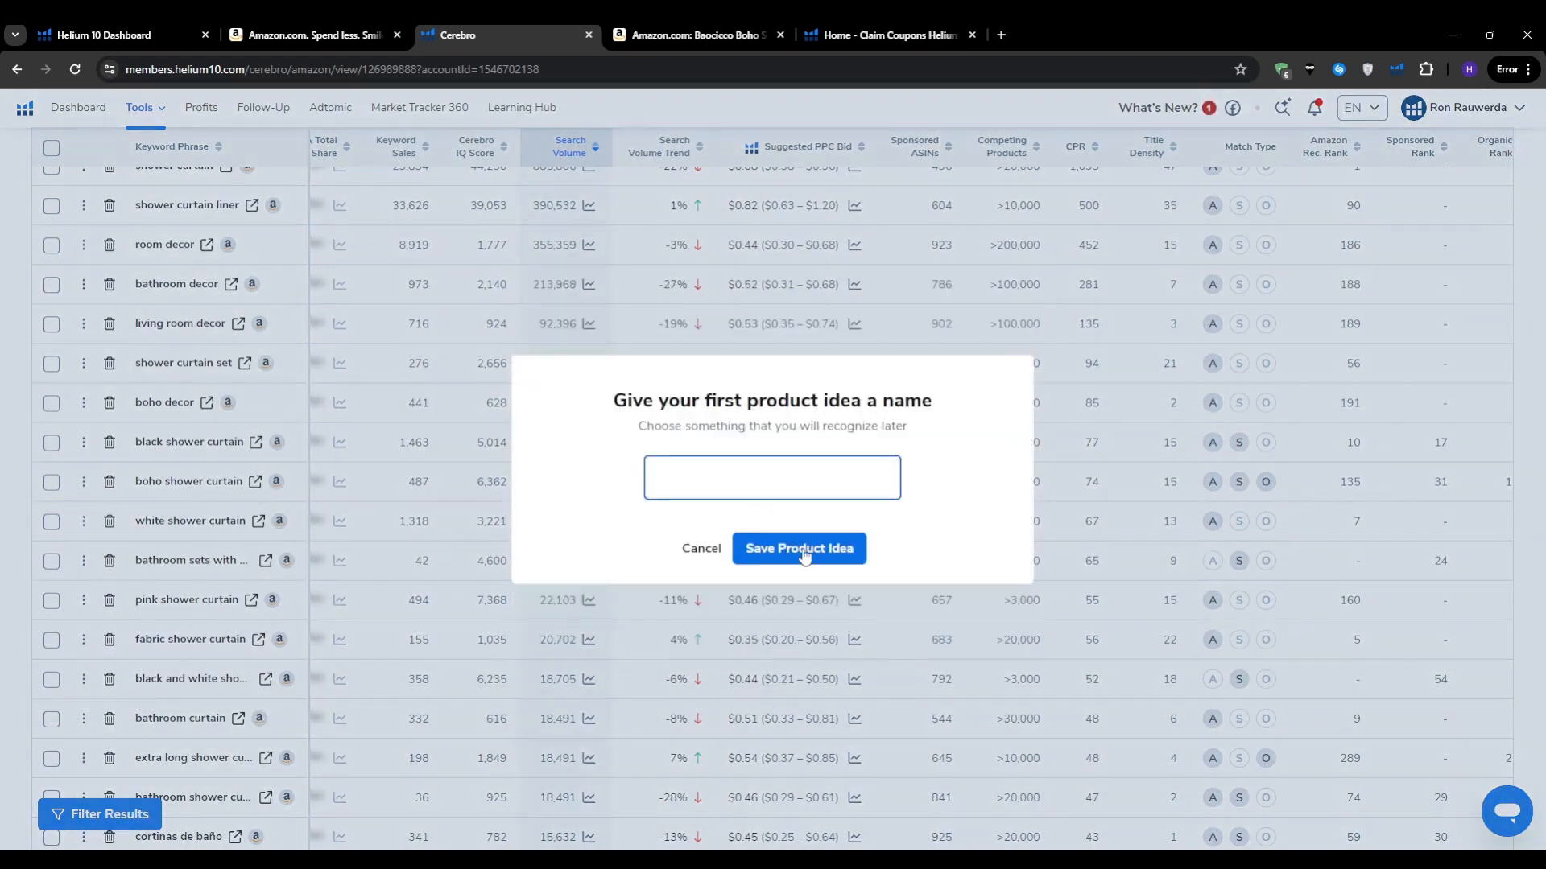
pyautogui.write('Shower Curtain')
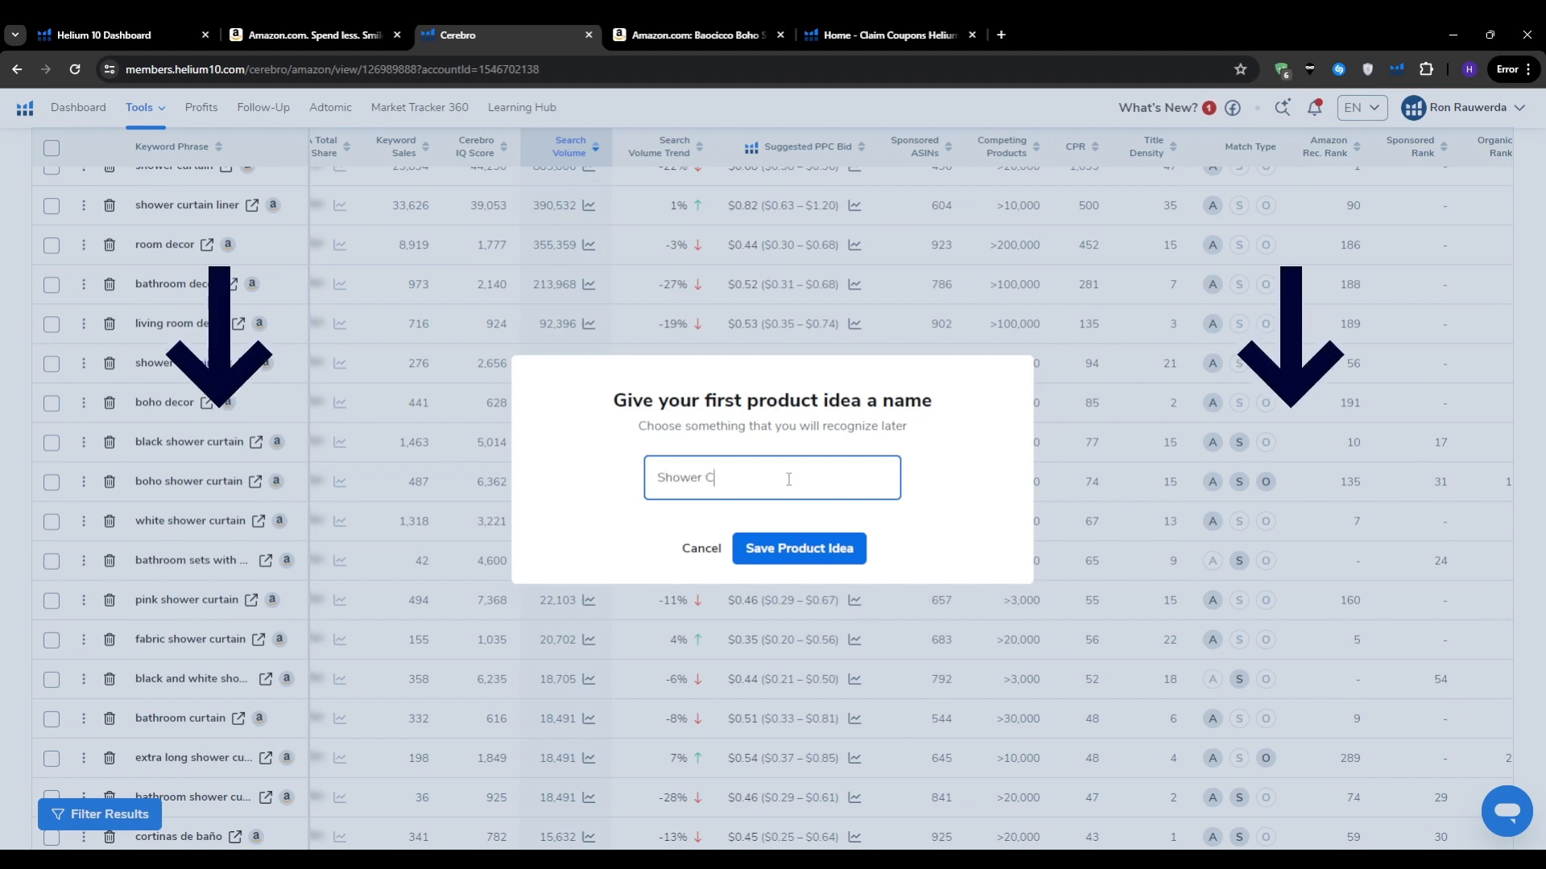
pyautogui.click(791, 555)
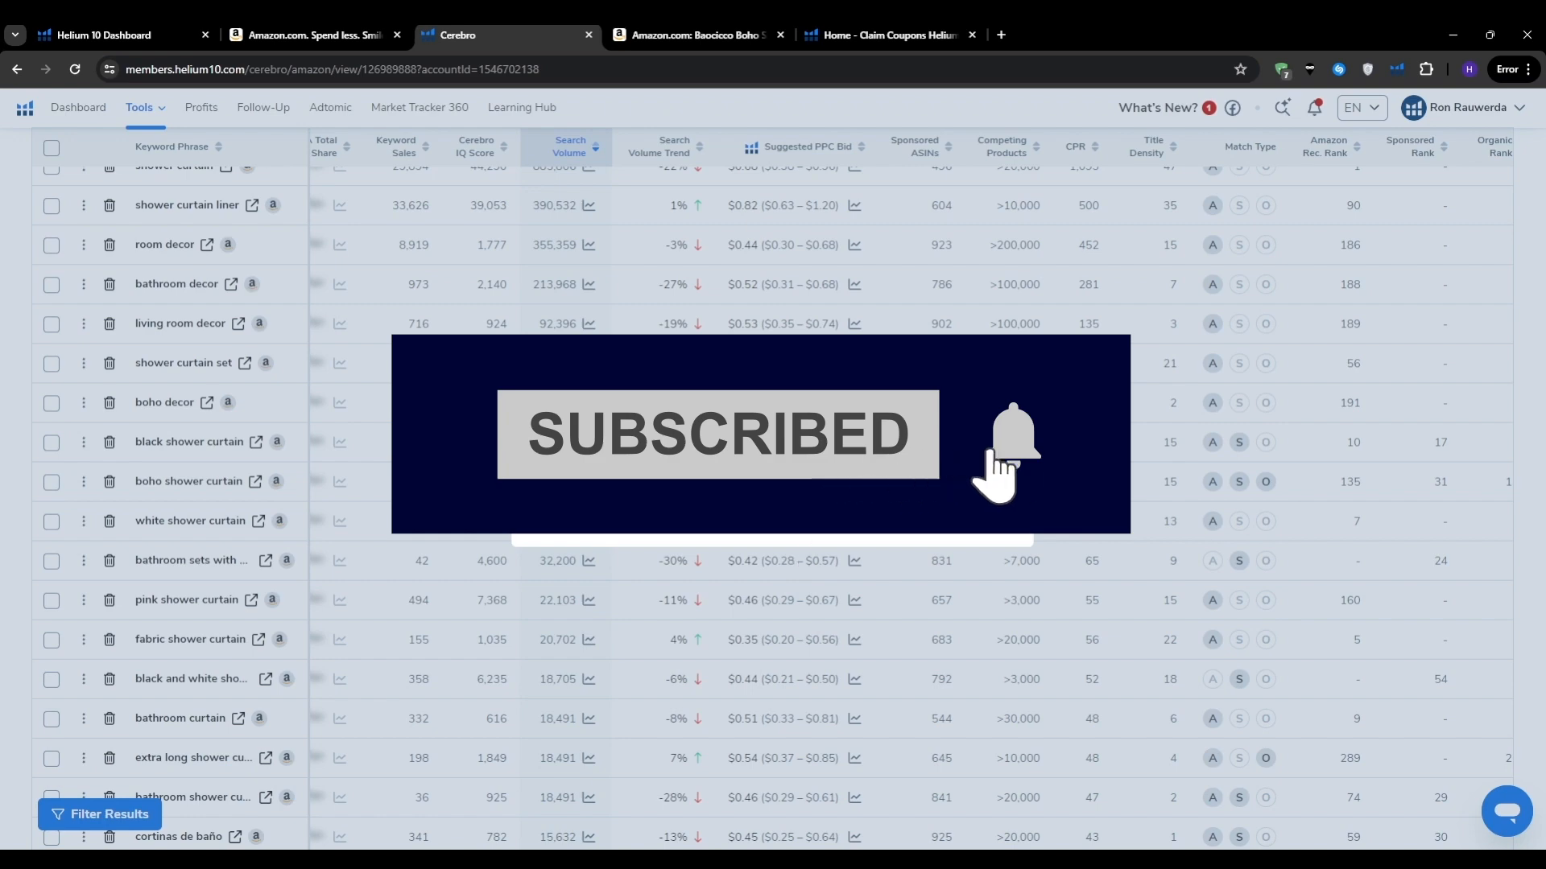